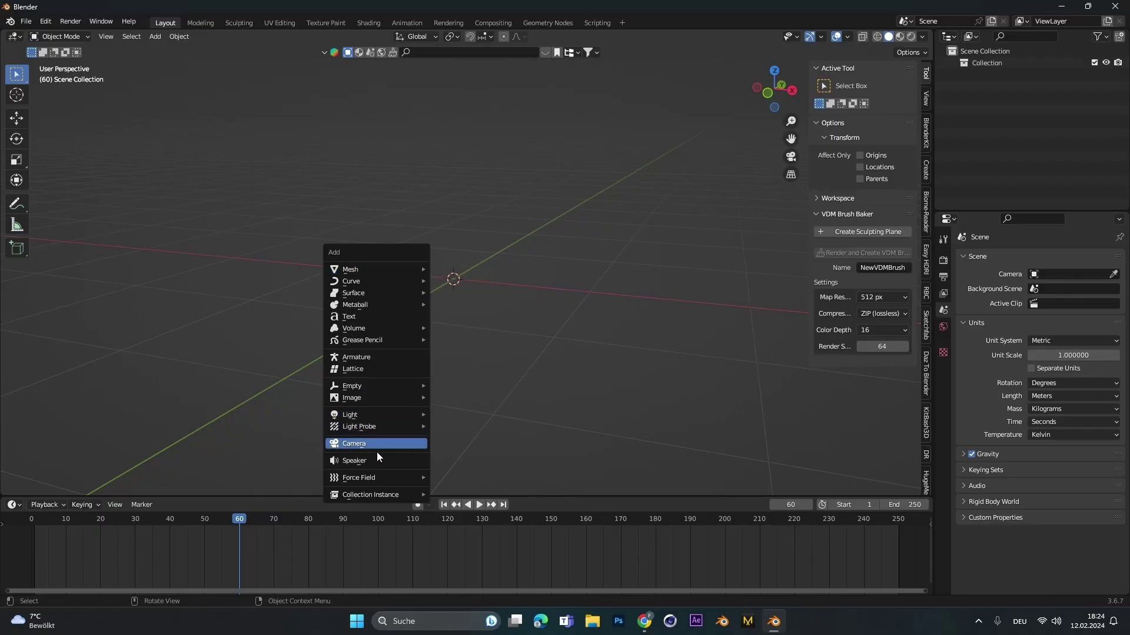
# Step: Import the can reference picture "Screenshot 2024-02-12 182356.png" into the scene using Images as Planes
pyautogui.moveTo(393, 398)
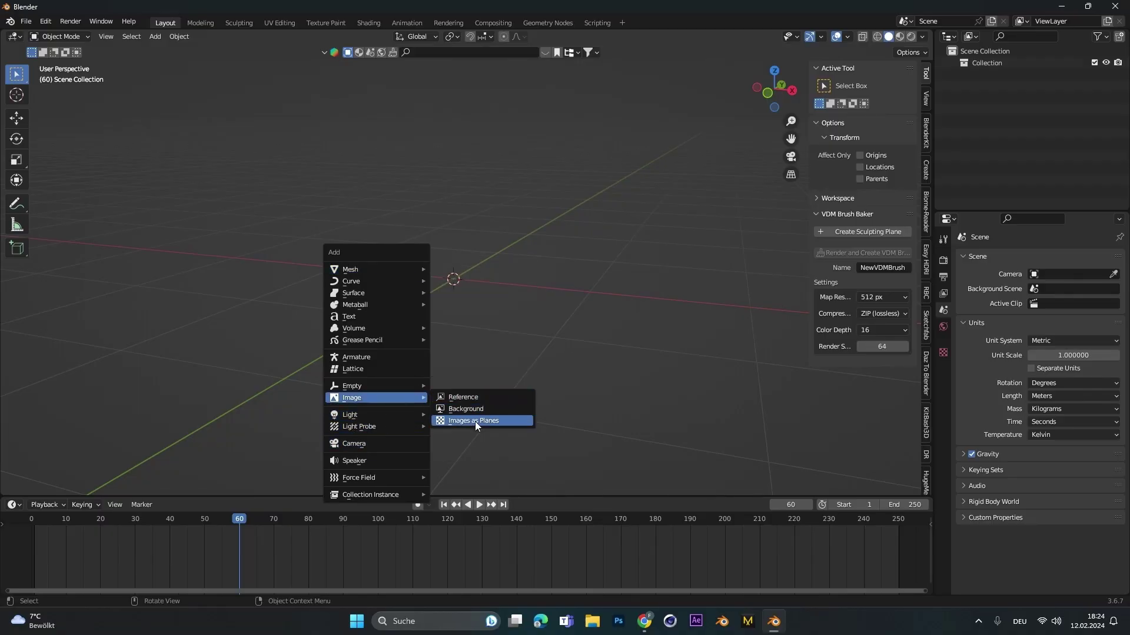
pyautogui.click(474, 421)
pyautogui.doubleClick(457, 302)
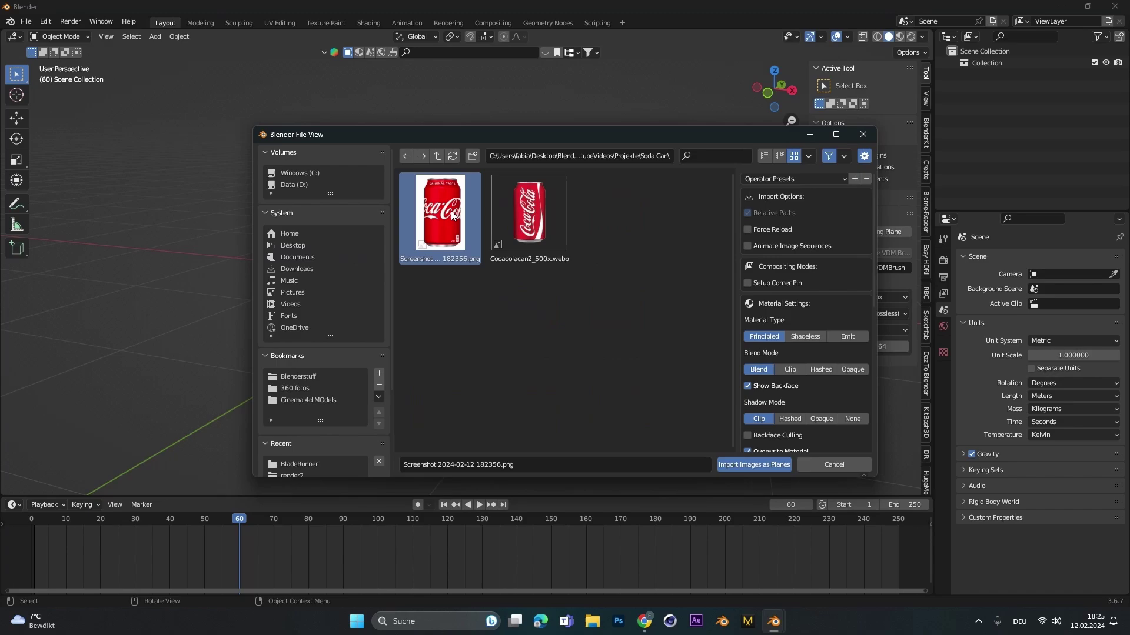
pyautogui.doubleClick(450, 211)
pyautogui.scroll(6, 456, 221)
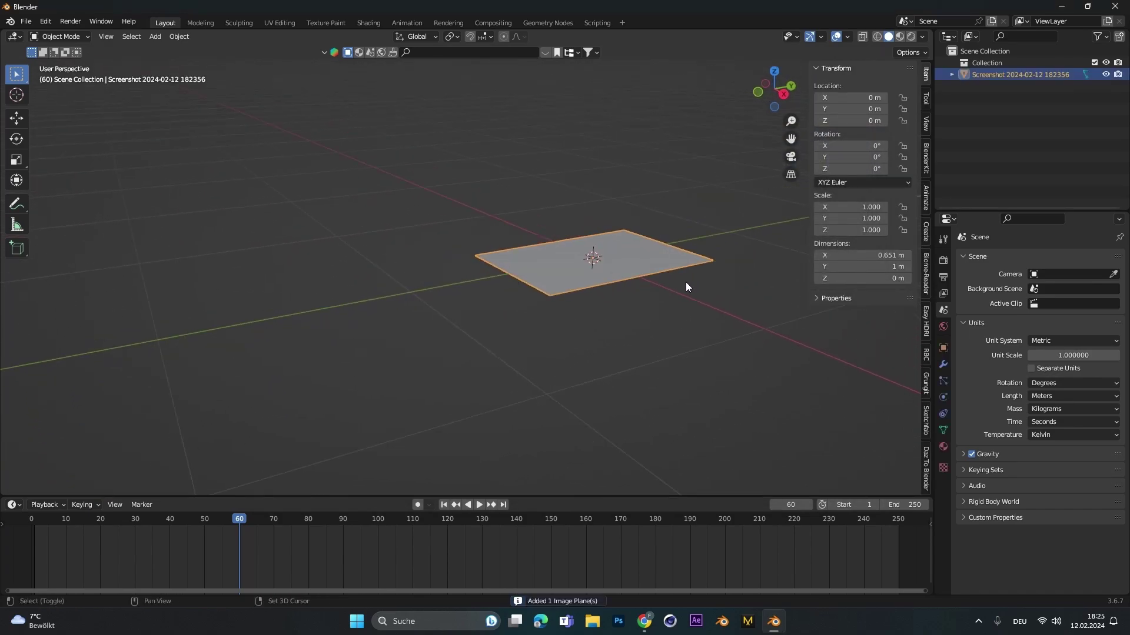
# Step: Stand the imported image plane upright by setting its X rotation to 90°
pyautogui.keyDown('shift'); pyautogui.moveTo(686, 283); pyautogui.dragTo(438, 347, button='middle'); pyautogui.keyUp('shift')
pyautogui.press('r')
pyautogui.doubleClick(849, 146)
pyautogui.write('90')
pyautogui.press('Return')
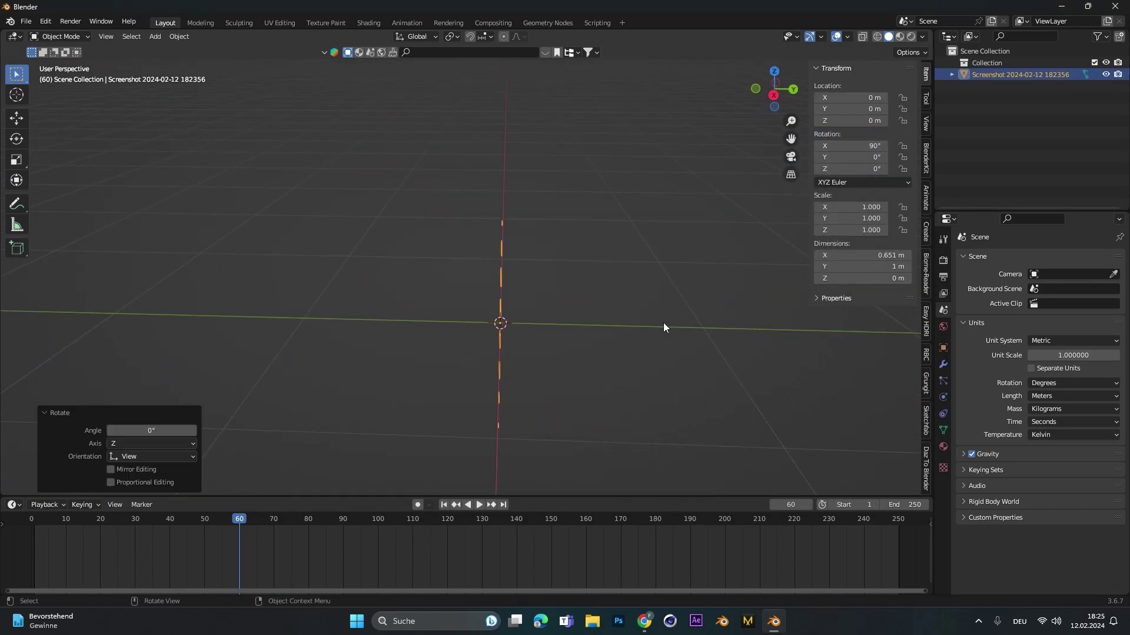
# Step: Show the scene in Material Preview shading and move the image plane about 0.53 m along the Y axis
pyautogui.moveTo(550, 333)
pyautogui.mouseDown(button='middle')
pyautogui.moveTo(612, 338)
pyautogui.moveTo(529, 345)
pyautogui.moveTo(502, 252)
pyautogui.moveTo(517, 251)
pyautogui.moveTo(525, 282)
pyautogui.moveTo(473, 278)
pyautogui.moveTo(468, 302)
pyautogui.moveTo(492, 321)
pyautogui.mouseUp(button='middle')
pyautogui.click(899, 38)
pyautogui.scroll(-3, 467, 301)
pyautogui.press('g')
pyautogui.press('y')
pyautogui.click(569, 305)
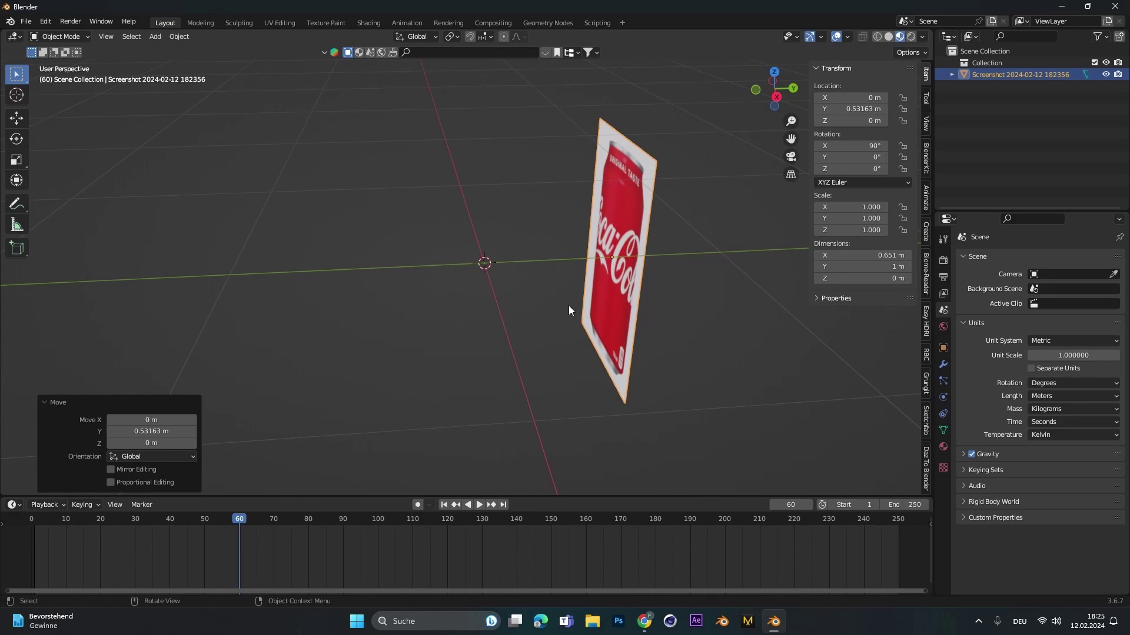
# Step: Align the view to front orthographic and add a mesh cylinder at the origin
pyautogui.press('KP_1')
pyautogui.scroll(3, 516, 281)
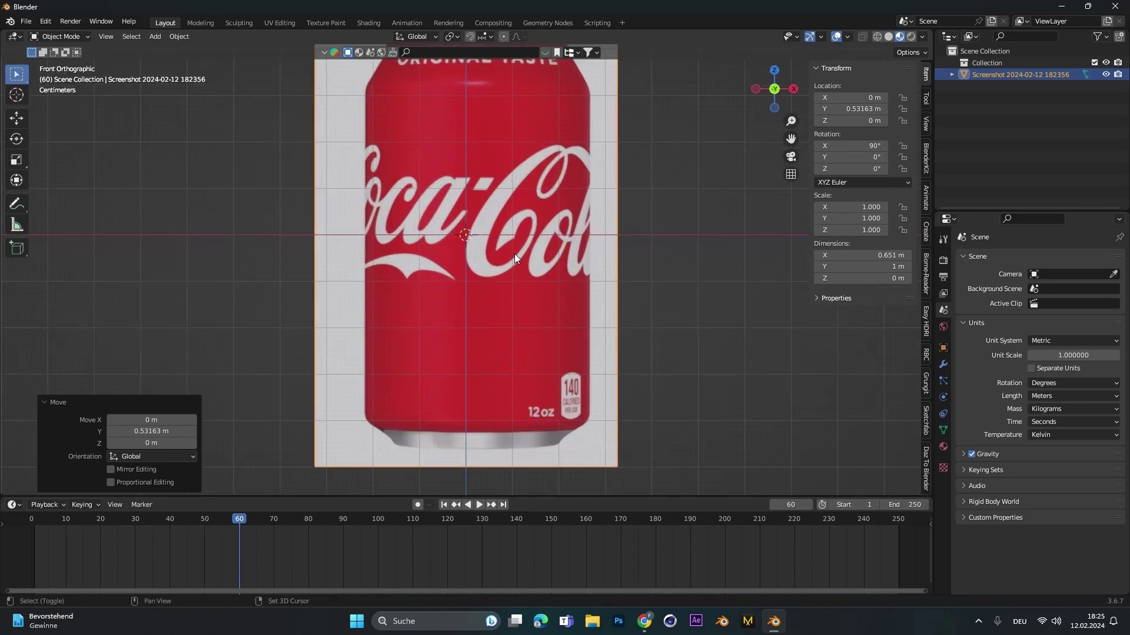
pyautogui.scroll(-3, 514, 258)
pyautogui.hotkey('shift', 'a')
pyautogui.moveTo(459, 285)
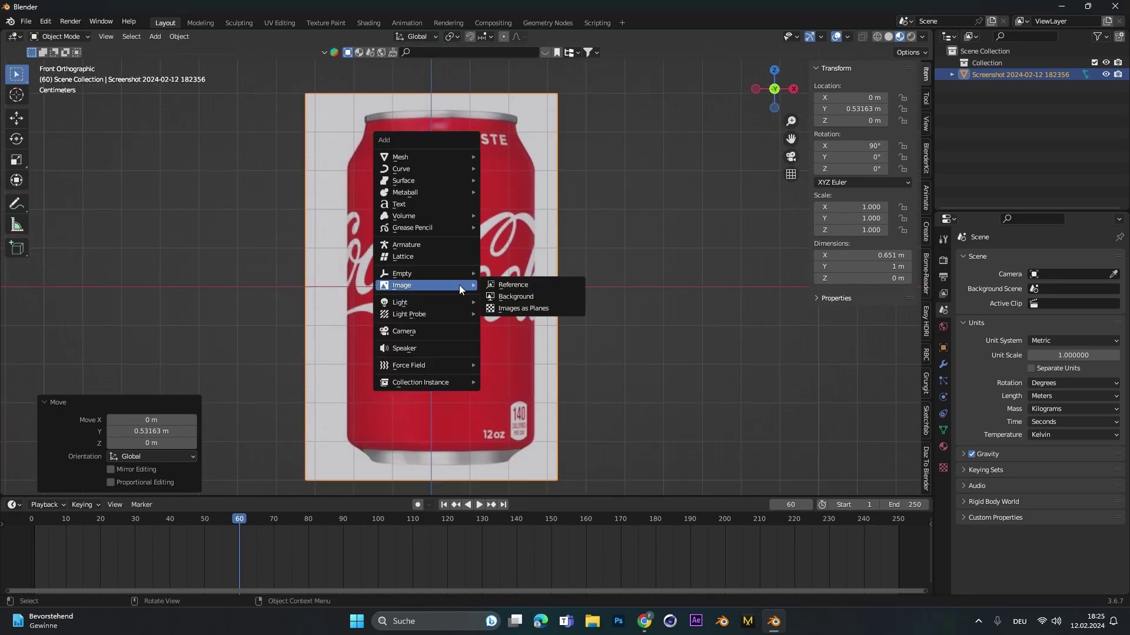
pyautogui.moveTo(428, 159)
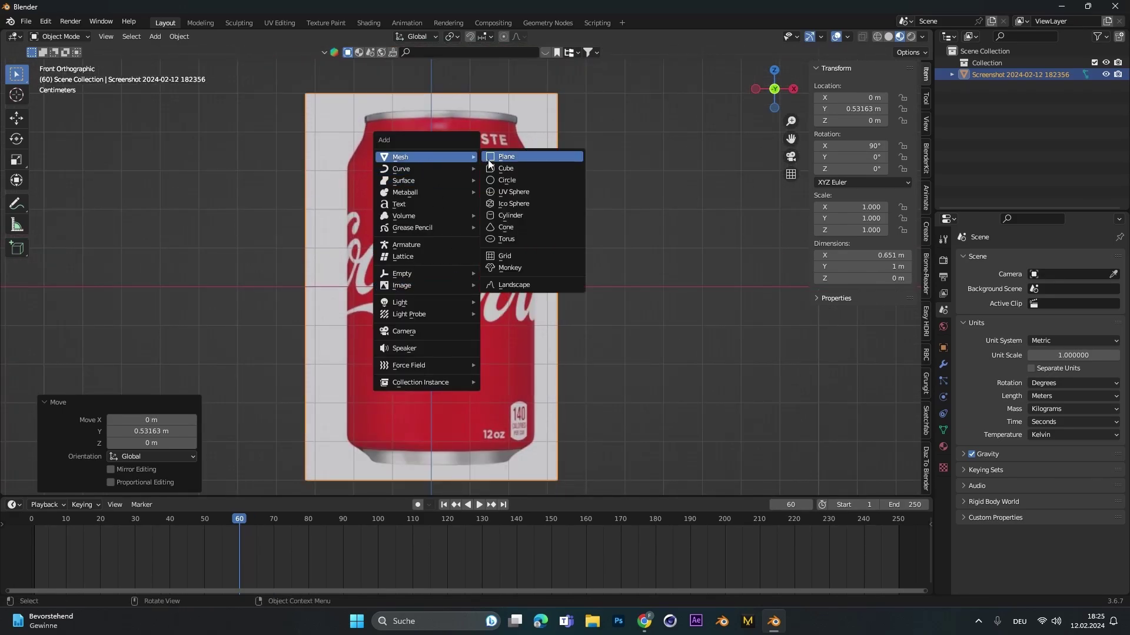
pyautogui.click(519, 215)
# Step: Flatten the cylinder along Z into a thin disc and scale it uniformly by about 0.276
pyautogui.press('s')
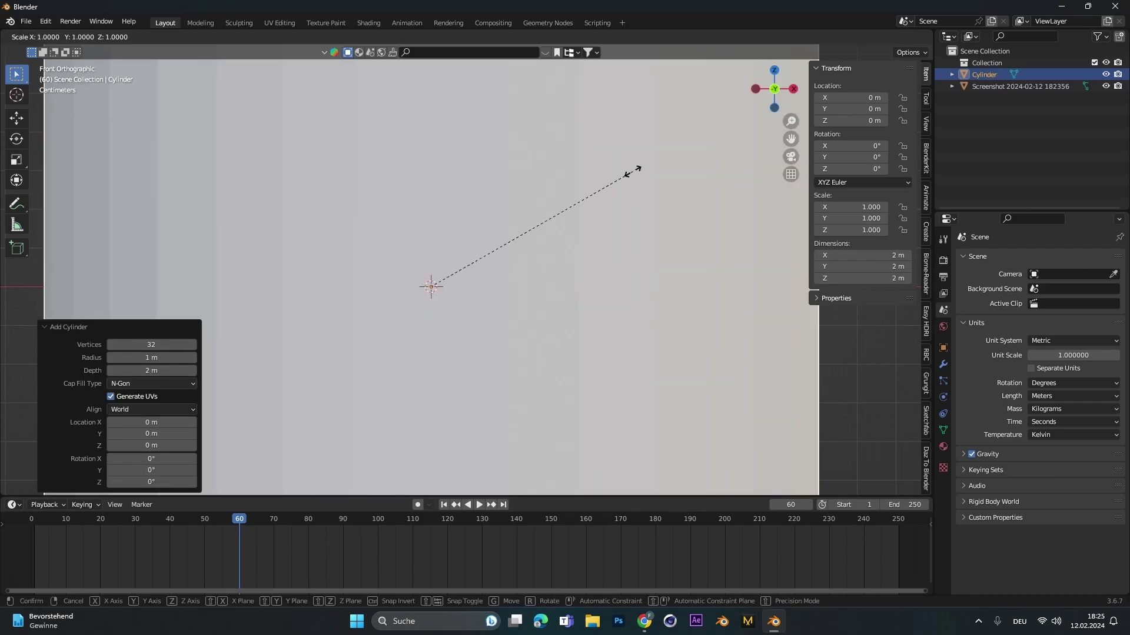
pyautogui.press('z')
pyautogui.press('Return')
pyautogui.press('s')
pyautogui.click(495, 274)
pyautogui.scroll(1, 493, 276)
# Step: Move the disc down along Z to the can's base in the reference, at about -0.457 m
pyautogui.keyDown('shift'); pyautogui.moveTo(486, 315); pyautogui.dragTo(473, 252, button='middle'); pyautogui.keyUp('shift')
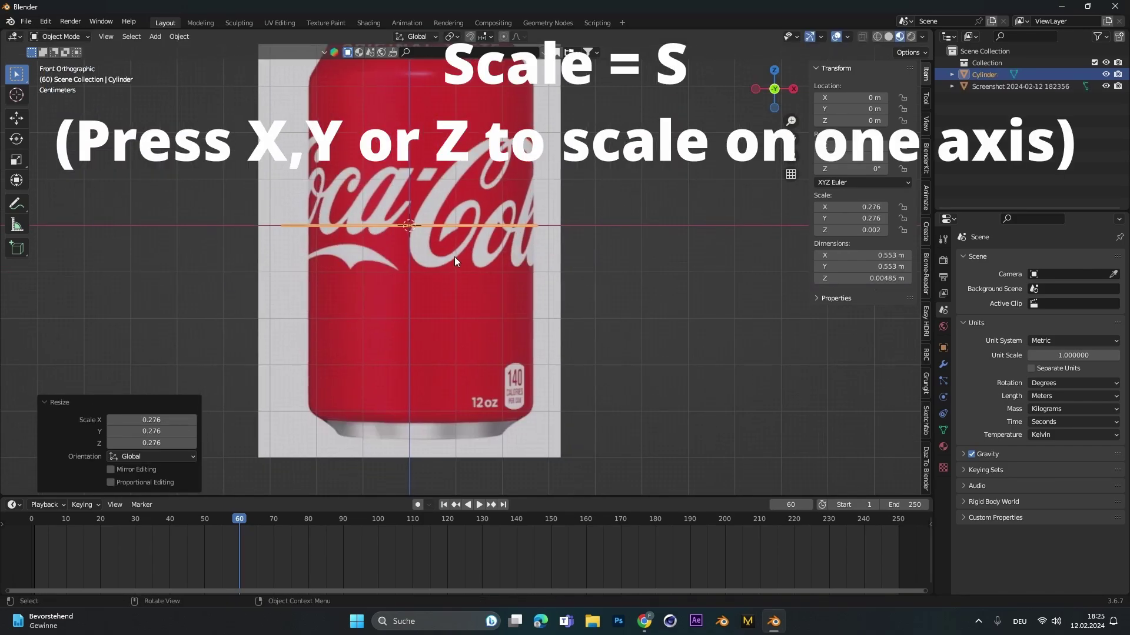
pyautogui.press('g')
pyautogui.press('z')
pyautogui.click(469, 464)
# Step: Shift the reference image plane about -0.02 m along X to centre the can on the vertical axis
pyautogui.click(462, 273)
pyautogui.press('g')
pyautogui.press('x')
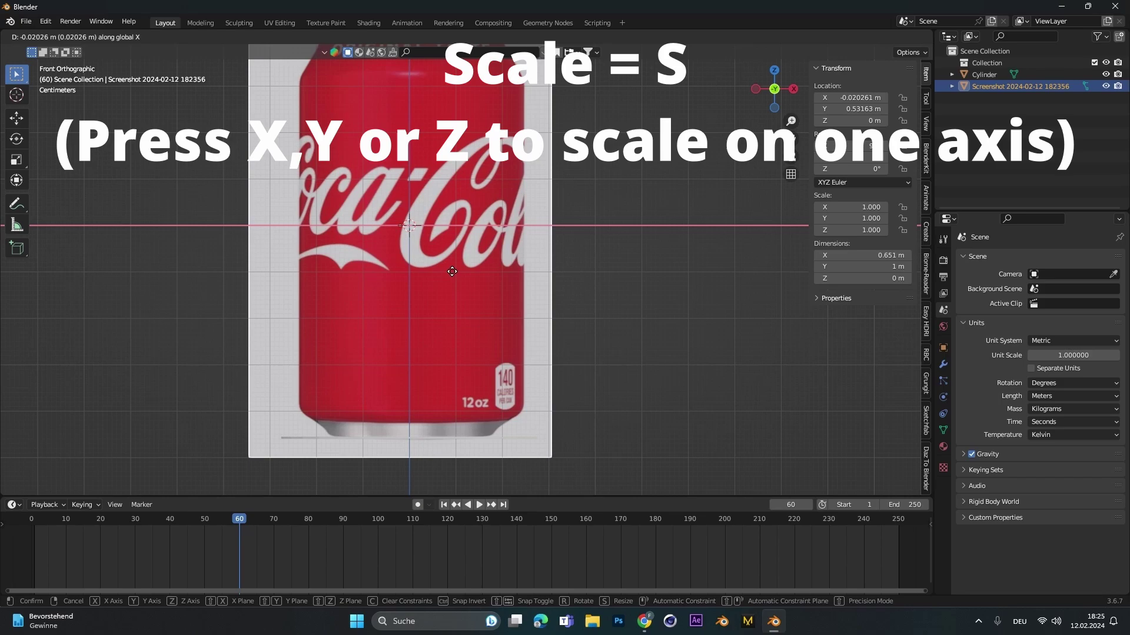
pyautogui.click(452, 271)
# Step: Put the disc into Edit Mode with X-ray turned on and Material Preview shading
pyautogui.keyDown('shift'); pyautogui.moveTo(474, 425); pyautogui.dragTo(514, 325, button='middle'); pyautogui.keyUp('shift')
pyautogui.click(515, 334)
pyautogui.scroll(3, 515, 331)
pyautogui.click(887, 37)
pyautogui.click(874, 38)
pyautogui.click(898, 38)
pyautogui.scroll(2, 481, 411)
pyautogui.press('Tab')
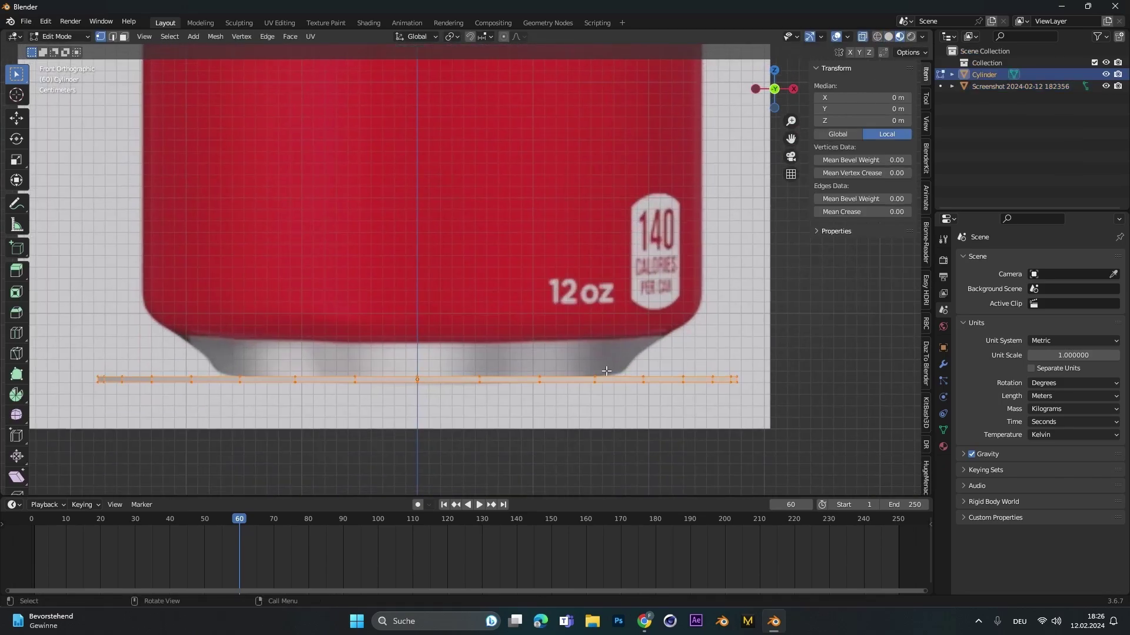
# Step: Adjust the disc's thickness along Z and scale the mesh by about 0.633 to match the can's base width
pyautogui.press('s')
pyautogui.press('z')
pyautogui.click(510, 327)
pyautogui.press('s')
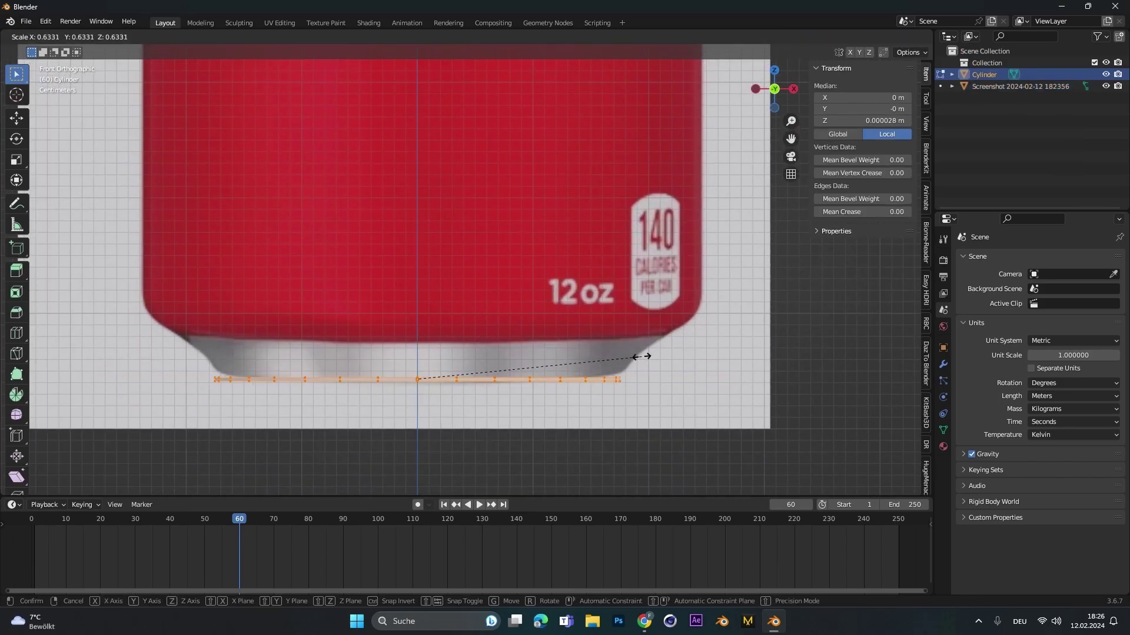
pyautogui.click(557, 324)
pyautogui.scroll(2, 557, 325)
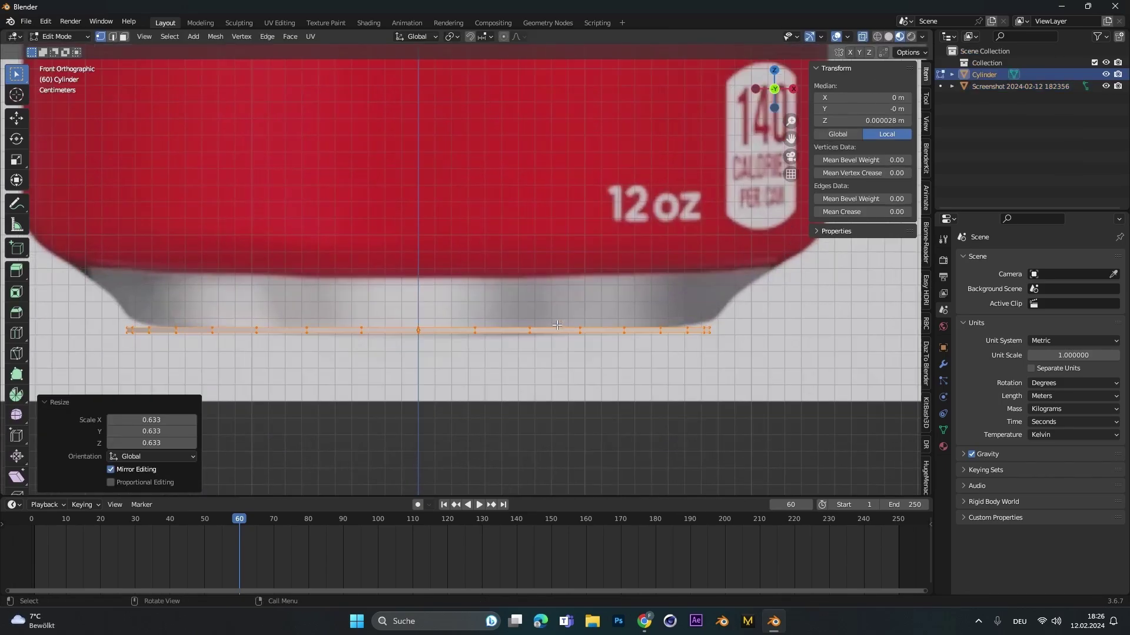
# Step: Select the disc's upper ring of vertices and extrude it upward by about 0.005 m
pyautogui.click(125, 317)
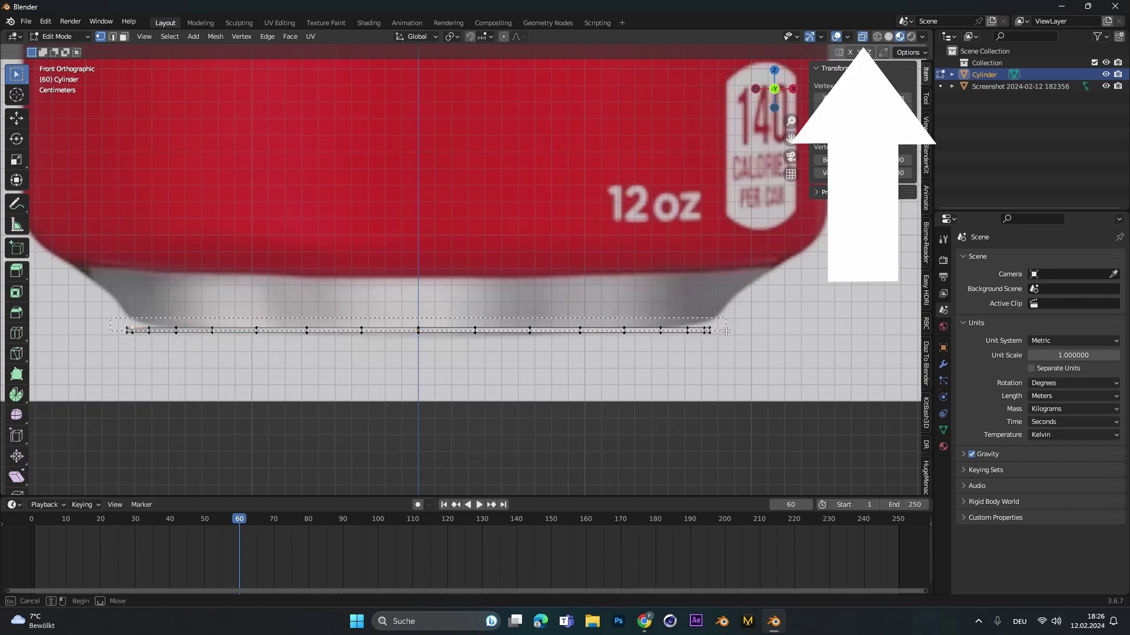
pyautogui.moveTo(725, 331); pyautogui.dragTo(725, 332)
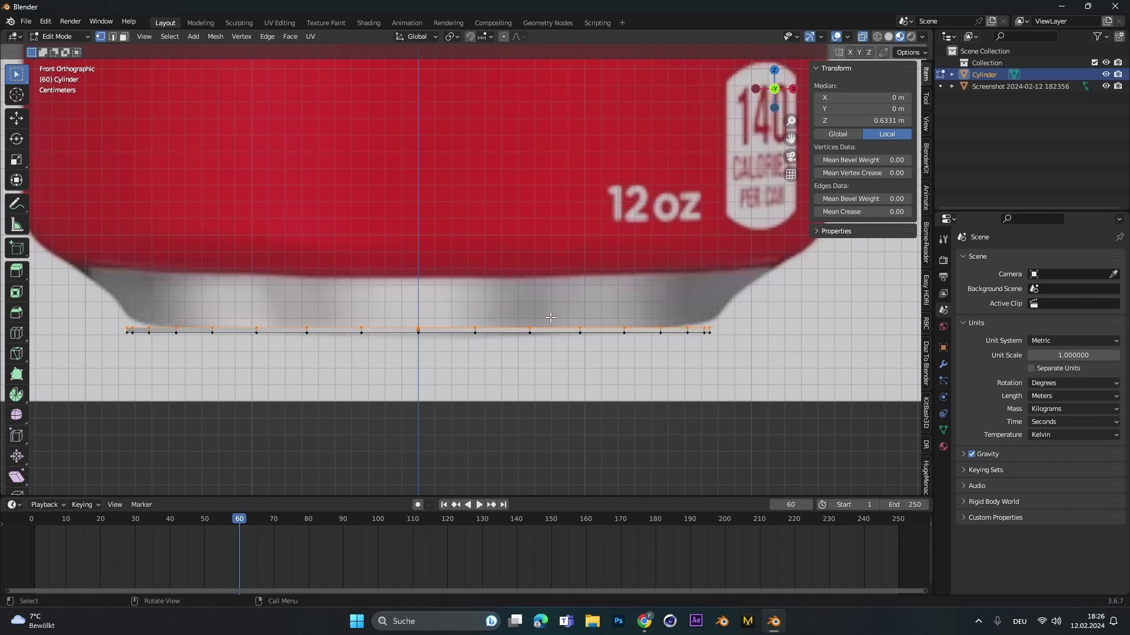
pyautogui.press('e')
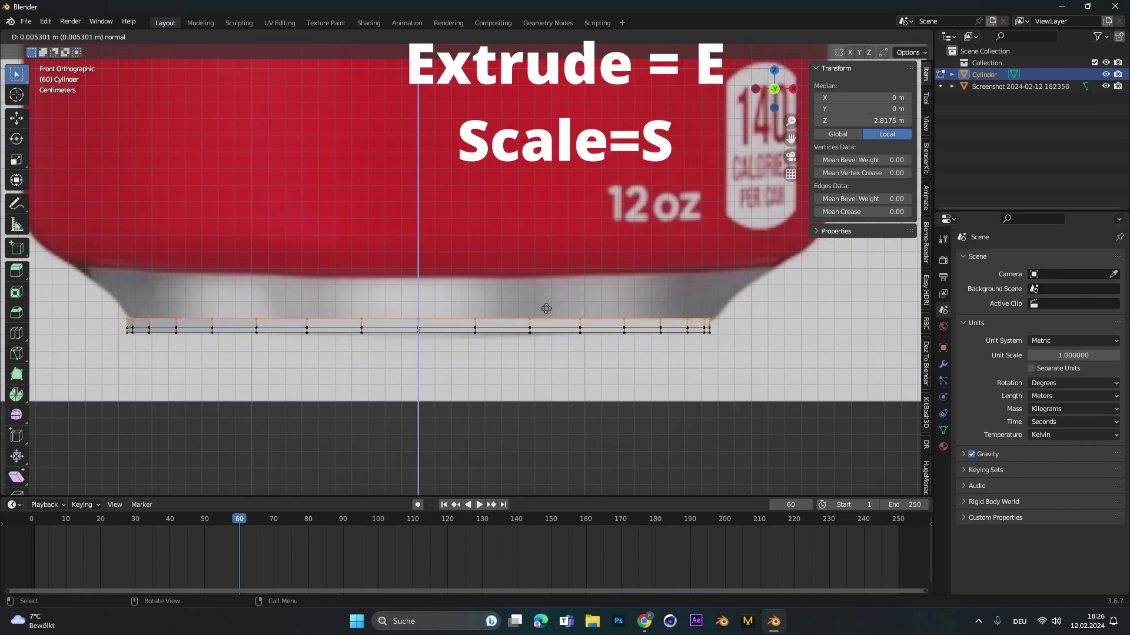
pyautogui.click(546, 302)
pyautogui.press('e')
pyautogui.press('s')
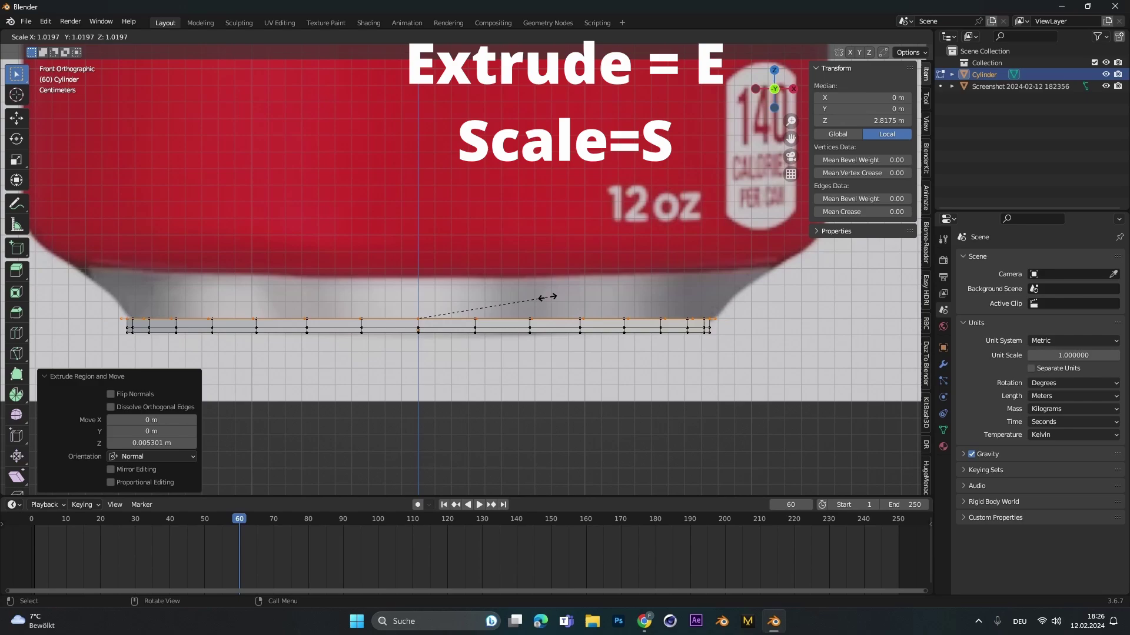
pyautogui.click(547, 297)
pyautogui.hotkey('ctrl', 'z')
# Step: Extrude the top ring upward twice, scaling each new ring by about 1.02 to follow the base's flare
pyautogui.press('e')
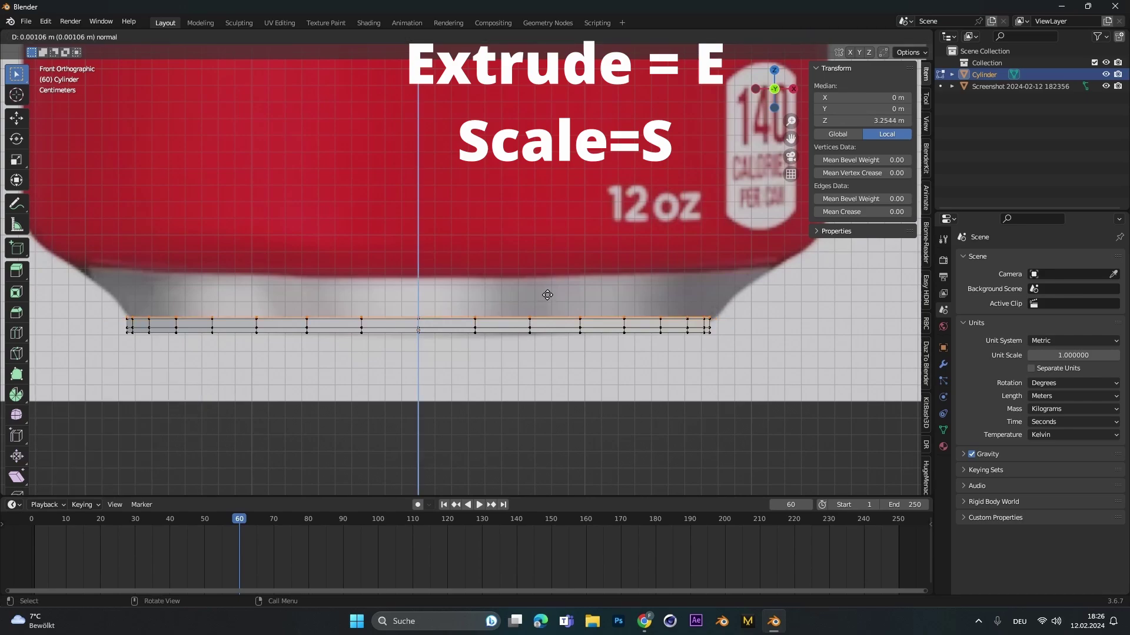
pyautogui.click(547, 290)
pyautogui.press('s')
pyautogui.click(550, 287)
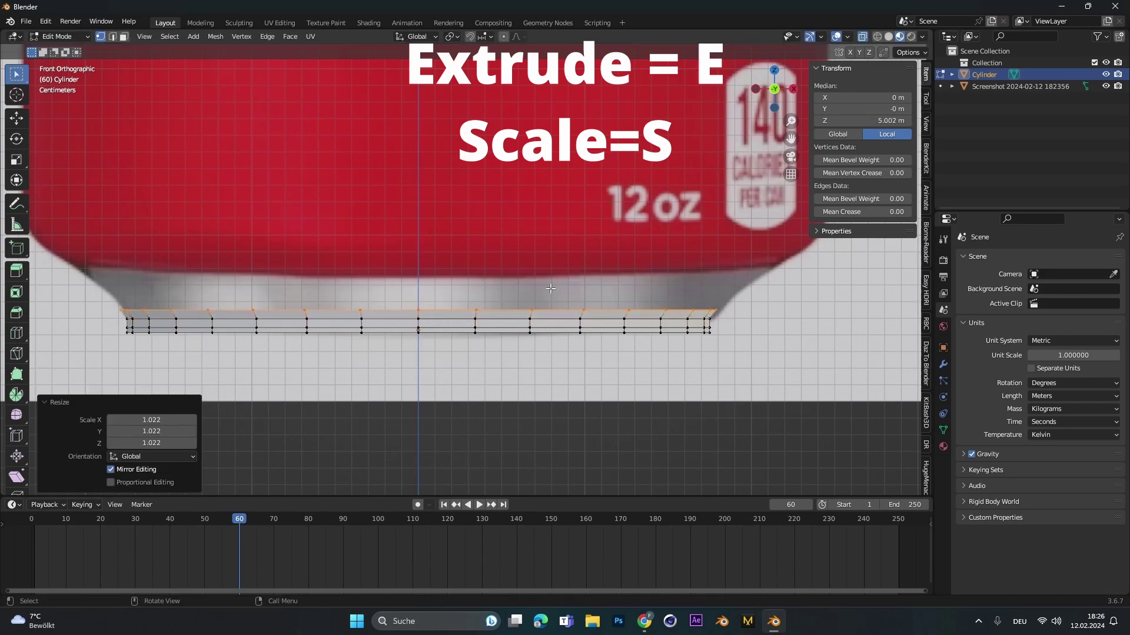
pyautogui.press('e')
pyautogui.click(550, 281)
pyautogui.press('s')
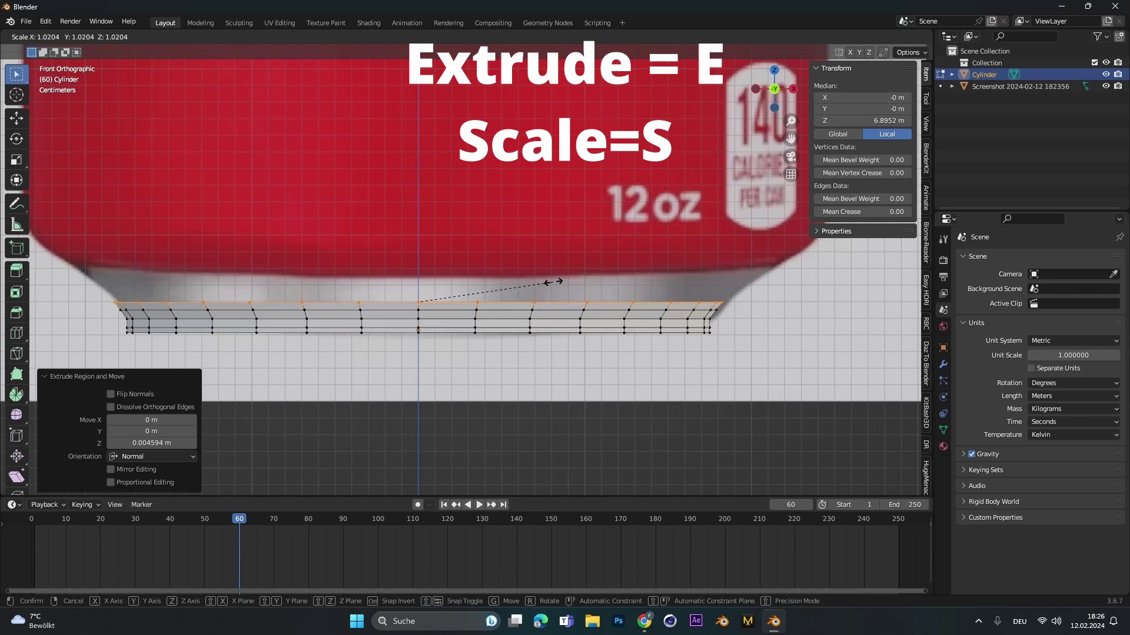
pyautogui.click(553, 282)
# Step: Extrude two more widening rings up to the lower edge of the red label, the first about 0.004 m high and scaled 1.017
pyautogui.press('e')
pyautogui.click(553, 275)
pyautogui.press('s')
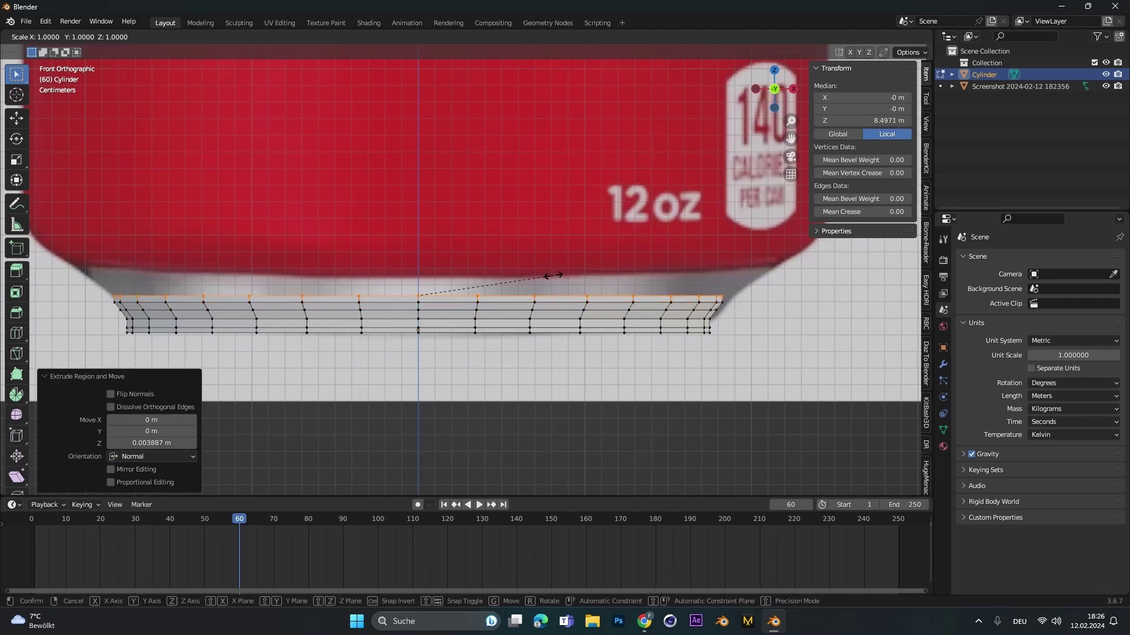
pyautogui.click(556, 275)
pyautogui.press('e')
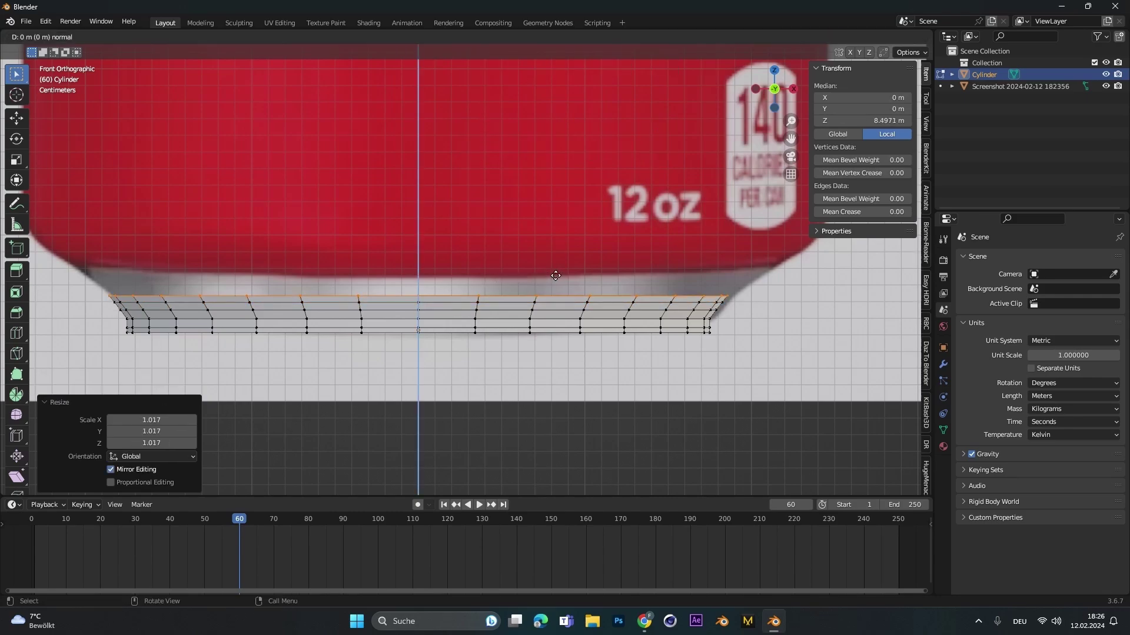
pyautogui.click(556, 257)
pyautogui.press('s')
pyautogui.click(564, 257)
pyautogui.scroll(-1, 565, 257)
pyautogui.press('e')
pyautogui.click(566, 228)
pyautogui.hotkey('ctrl', 'z')
pyautogui.hotkey('ctrl', 'z')
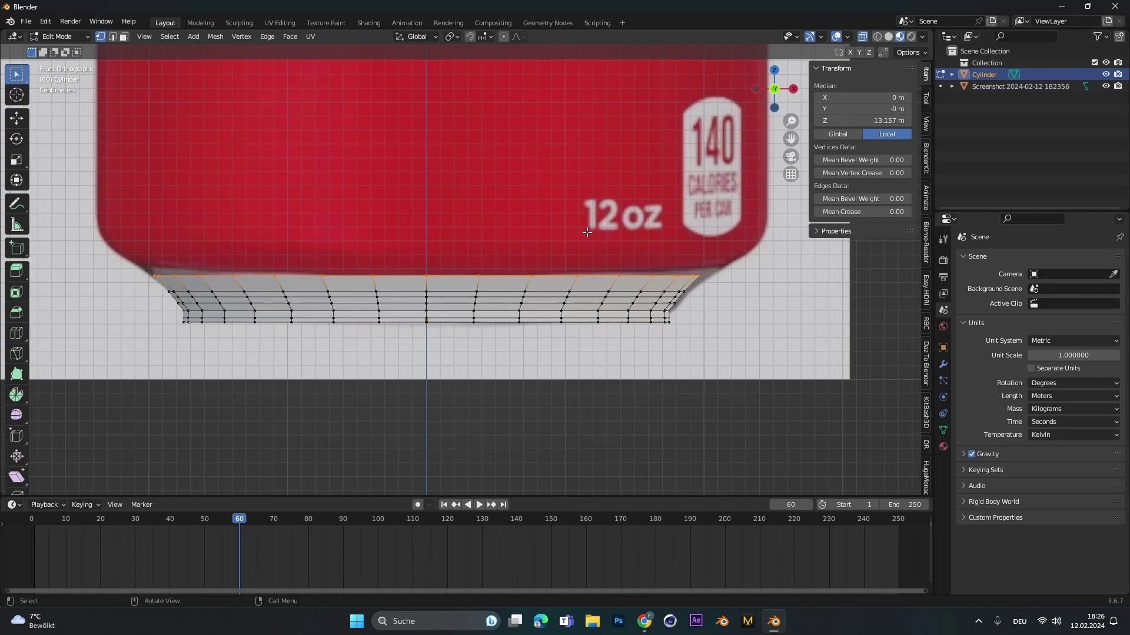
# Step: Extrude the top ring upward twice and scale each ring outward along the can's curved lower edge, finishing with a 1.01 scale
pyautogui.press('e')
pyautogui.click(587, 225)
pyautogui.press('s')
pyautogui.click(596, 227)
pyautogui.press('e')
pyautogui.click(600, 220)
pyautogui.press('s')
pyautogui.click(639, 204)
pyautogui.press('s')
pyautogui.click(645, 204)
# Step: Extrude the top ring up by about 0.004 m and widen it slightly toward the can's full width
pyautogui.press('e')
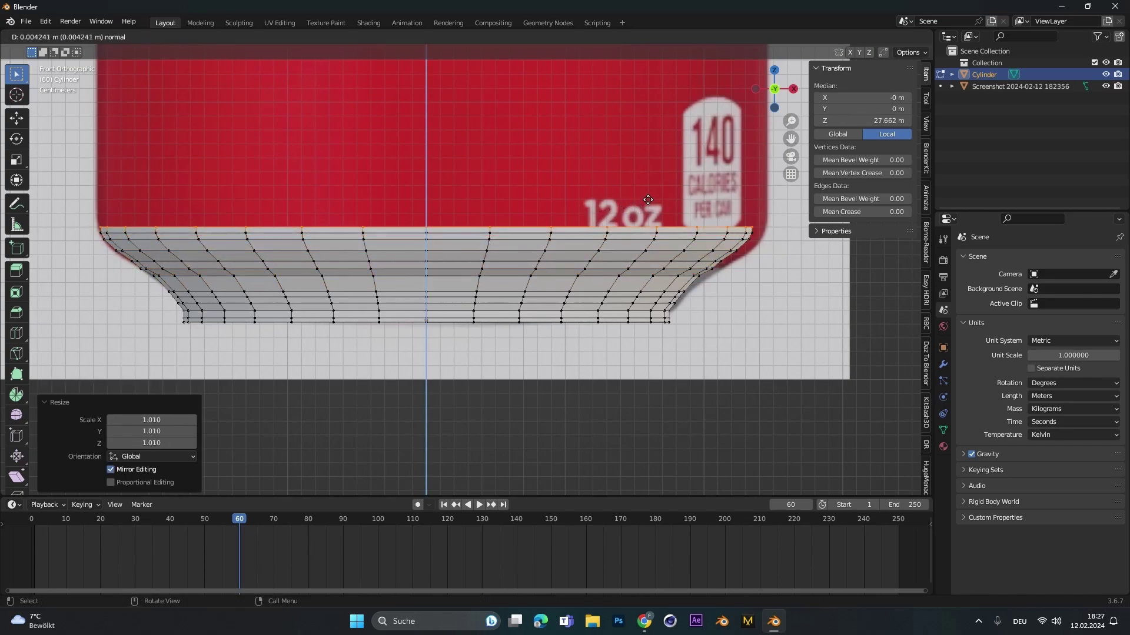
pyautogui.click(648, 200)
pyautogui.press('s')
pyautogui.click(653, 200)
# Step: Extrude the straight can wall upward, first by about 0.033 m and then up to just below the shoulder
pyautogui.press('e')
pyautogui.keyDown('shift'); pyautogui.moveTo(516, 369); pyautogui.dragTo(462, 395, button='middle'); pyautogui.keyUp('shift')
pyautogui.scroll(-3, 471, 385)
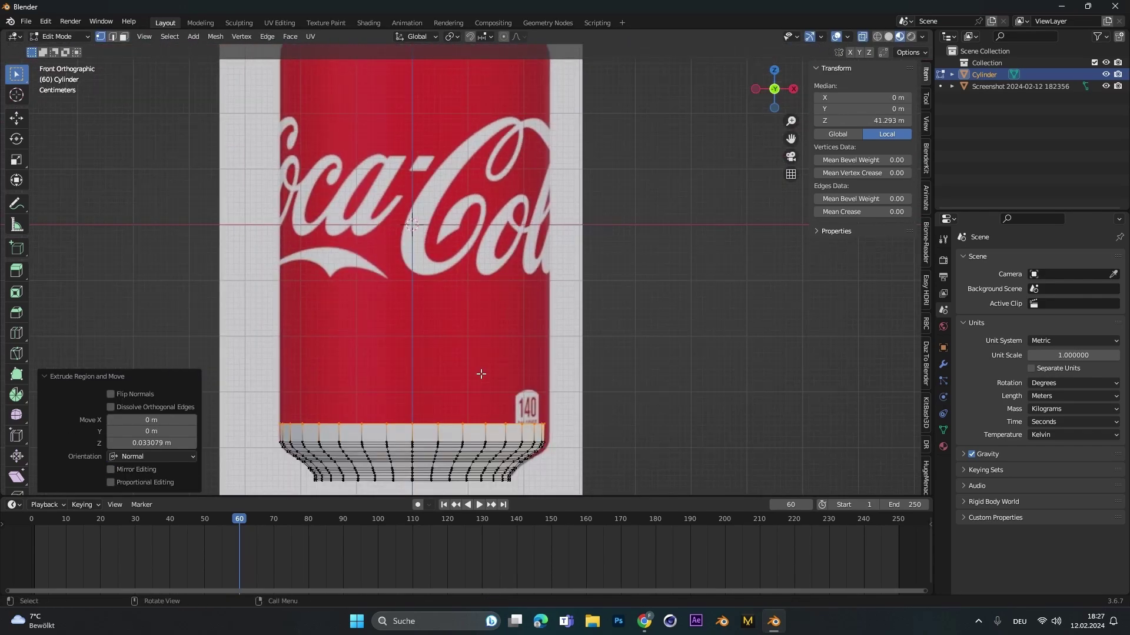
pyautogui.press('e')
pyautogui.click(394, 99)
# Step: Extrude short rings at the top of the wall and scale them inward to start the shoulder's bend
pyautogui.scroll(6, 374, 106)
pyautogui.keyDown('shift'); pyautogui.moveTo(374, 106); pyautogui.dragTo(379, 347, button='middle'); pyautogui.keyUp('shift')
pyautogui.press('e')
pyautogui.click(390, 257)
pyautogui.press('e')
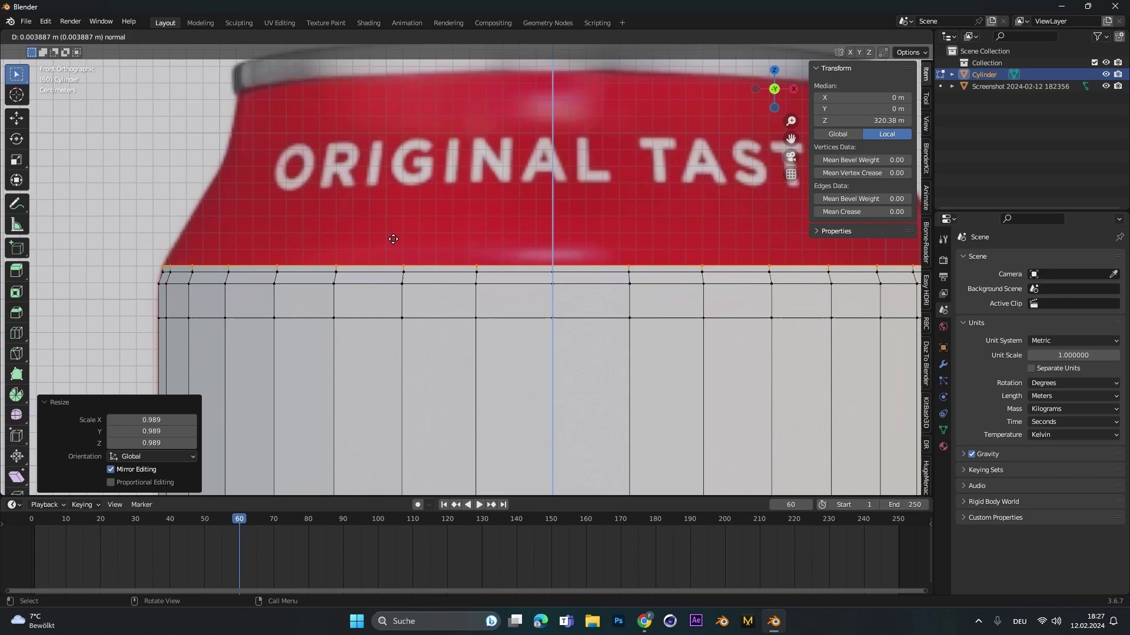
pyautogui.click(394, 237)
pyautogui.press('s')
pyautogui.click(396, 230)
# Step: Extrude the shoulder up to the start of the neck, narrowing it along the reference outline with a final 0.987 scale
pyautogui.press('e')
pyautogui.click(415, 146)
pyautogui.press('s')
pyautogui.click(421, 146)
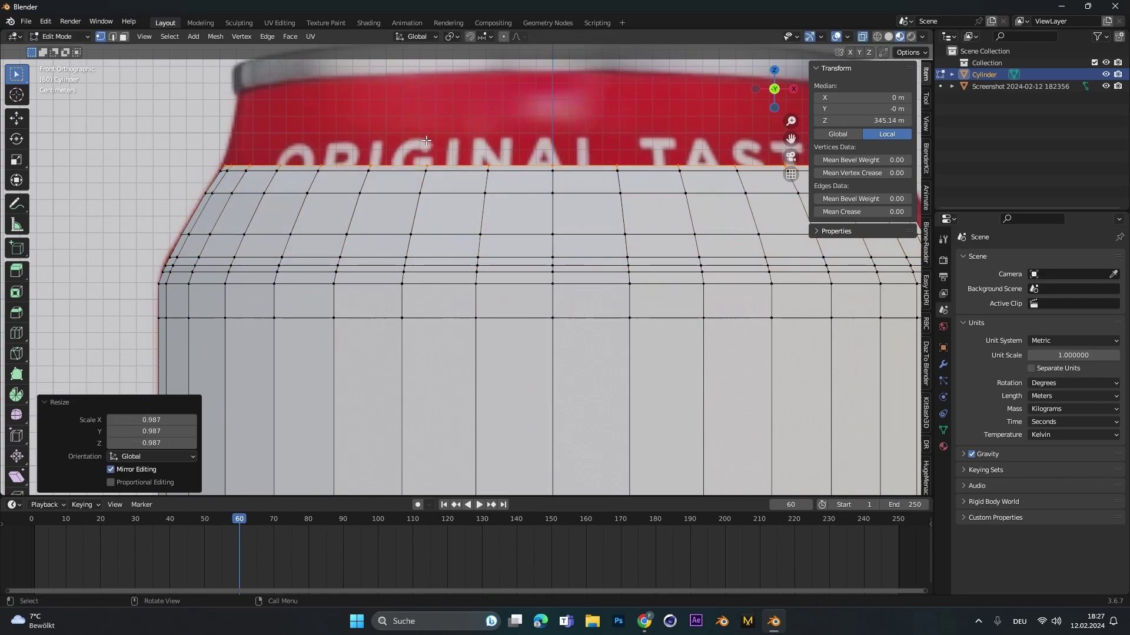
# Step: Extrude the neck upward in two narrowing rings to just below the metal rim, scaling the last ring by about 0.983
pyautogui.press('e')
pyautogui.click(438, 117)
pyautogui.press('s')
pyautogui.click(451, 91)
pyautogui.press('e')
pyautogui.click(470, 62)
pyautogui.press('s')
pyautogui.click(478, 65)
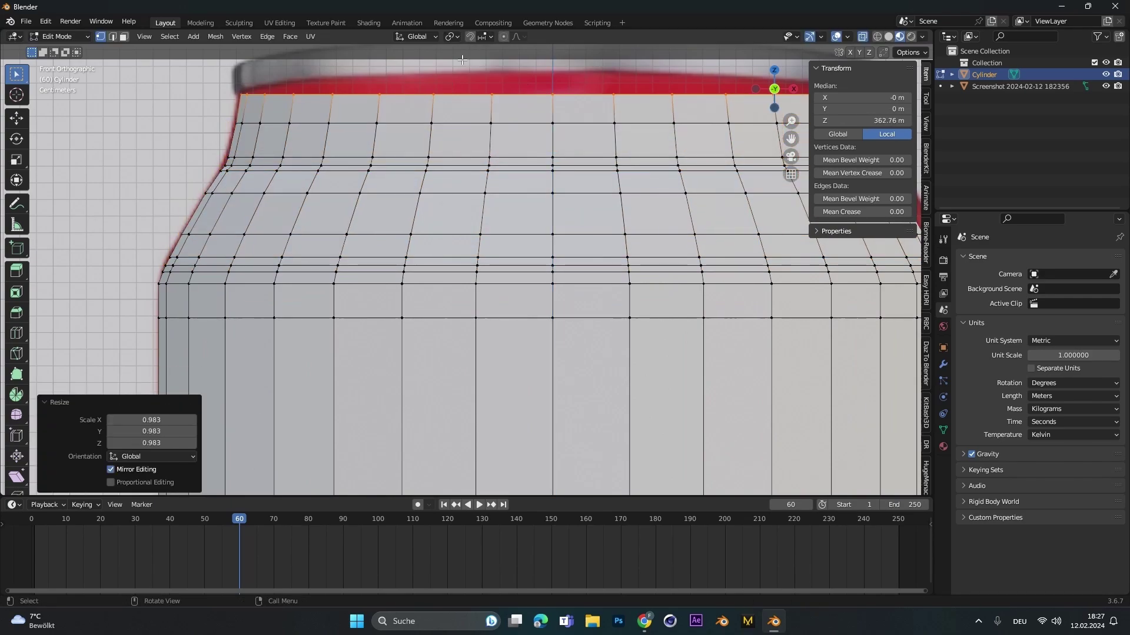
# Step: Scale the top ring outward by about 1.029 and extrude it up about 0.014 m to form the rim's side
pyautogui.keyDown('shift'); pyautogui.moveTo(634, 87); pyautogui.dragTo(599, 221, button='middle'); pyautogui.keyUp('shift')
pyautogui.press('s')
pyautogui.click(401, 209)
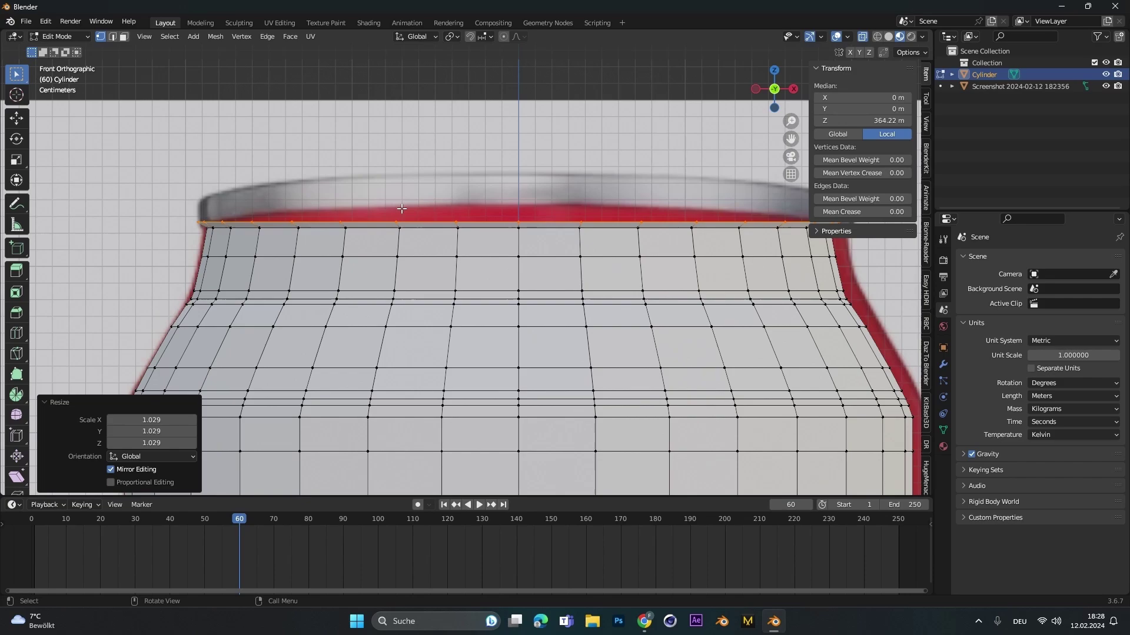
pyautogui.press('e')
pyautogui.click(400, 184)
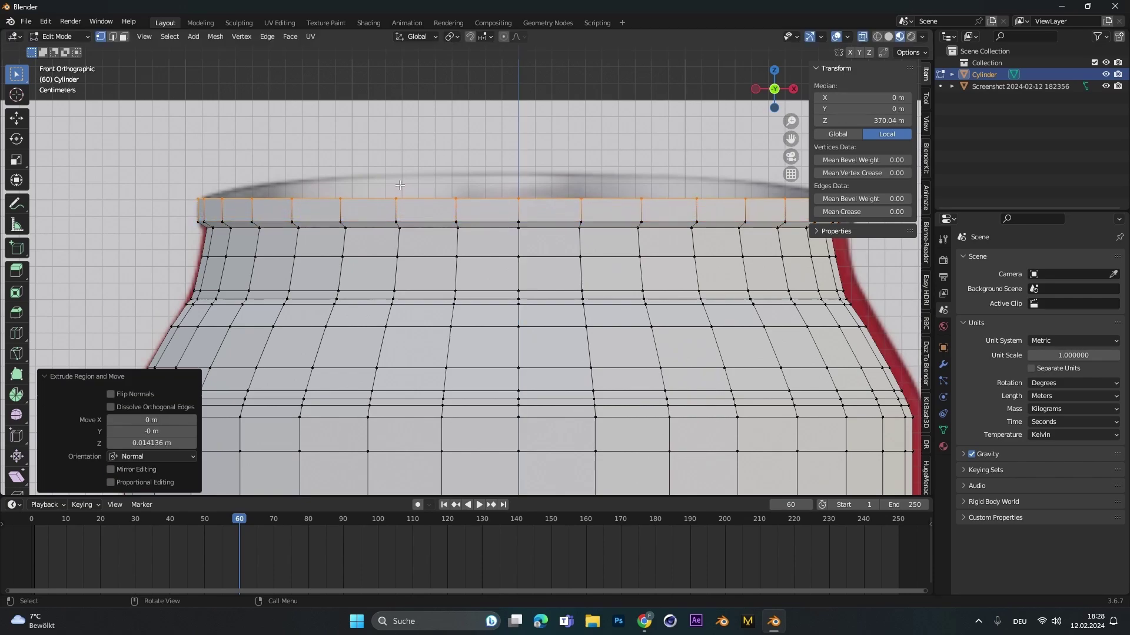
# Step: Round off the rim with extrusions of about 0.002 m and 0.0035 m, scaled inward by 0.971 and 0.935, and return to Object Mode
pyautogui.press('e')
pyautogui.click(400, 184)
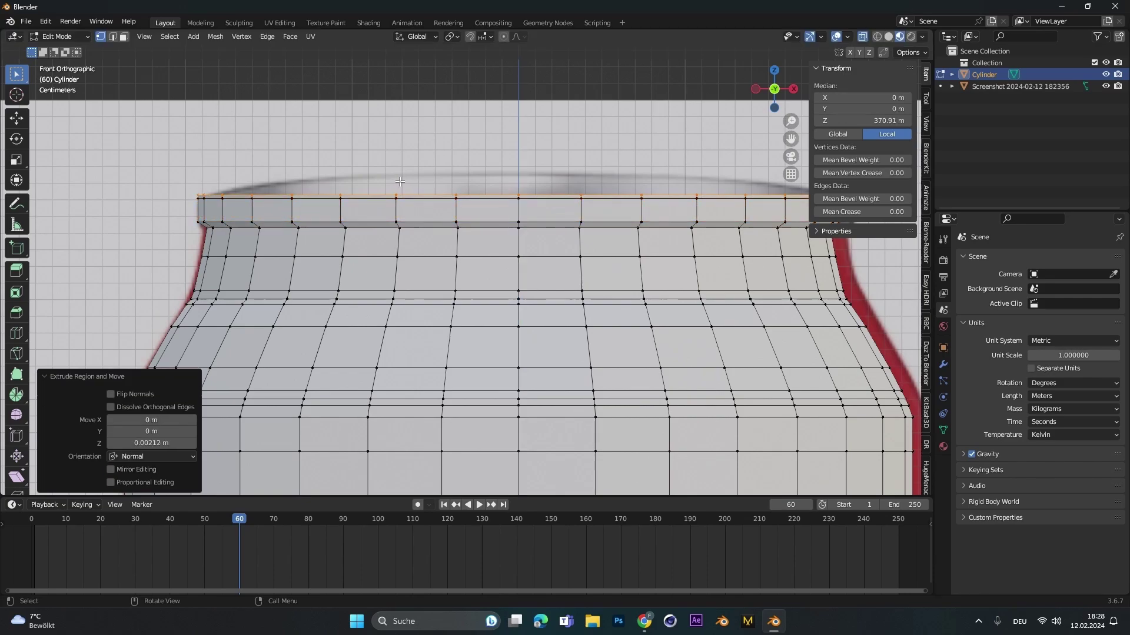
pyautogui.press('s')
pyautogui.click(403, 181)
pyautogui.press('e')
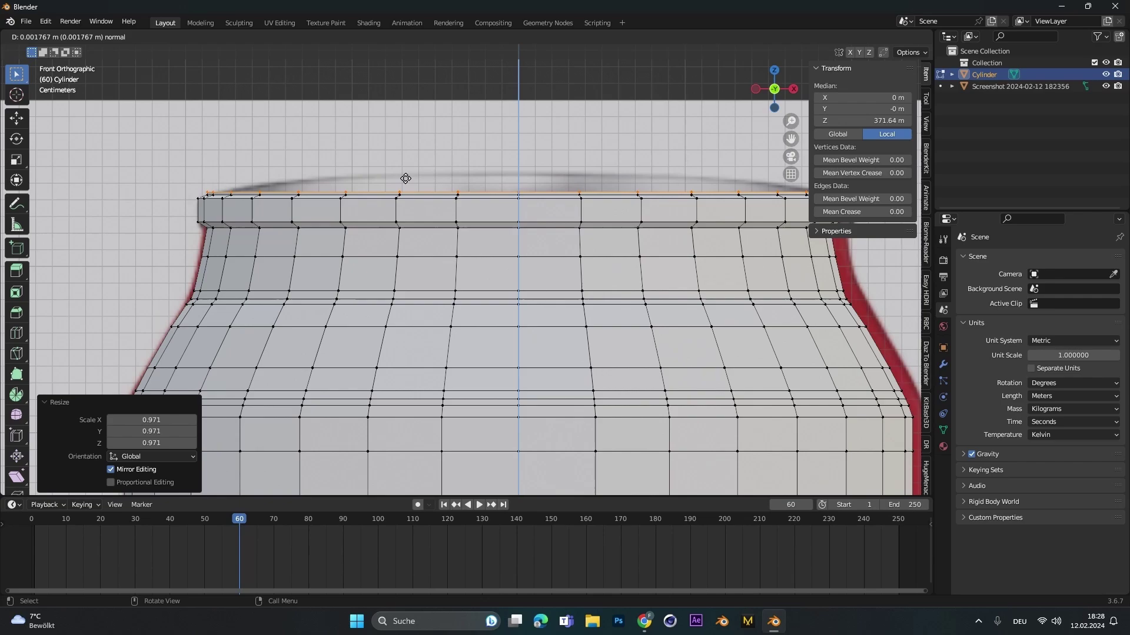
pyautogui.click(406, 175)
pyautogui.press('s')
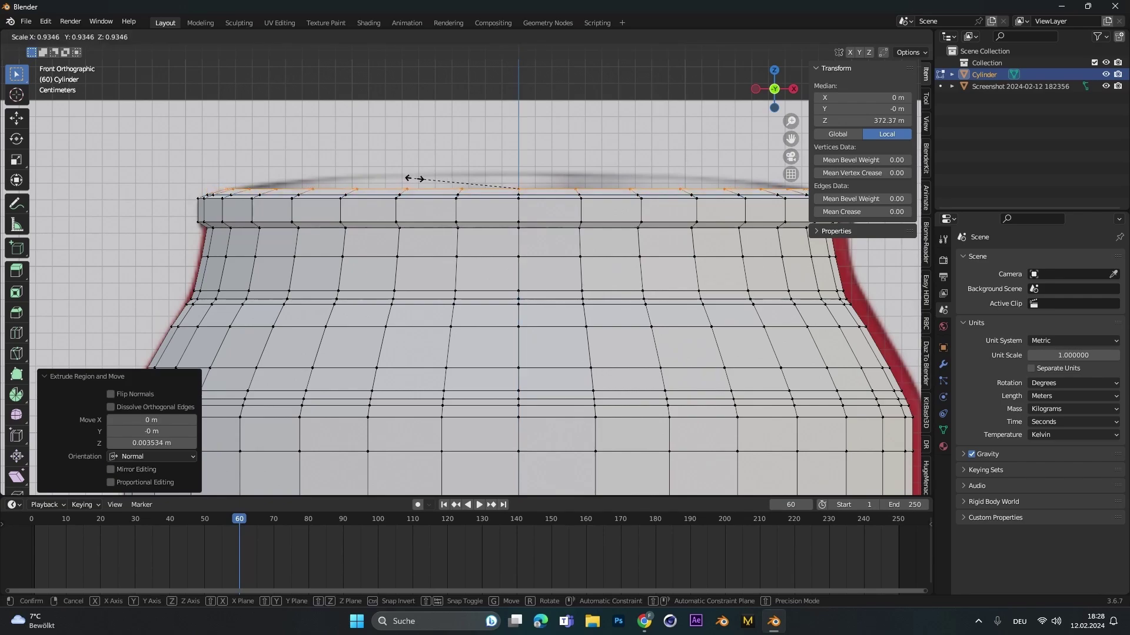
pyautogui.click(414, 178)
pyautogui.press('Tab')
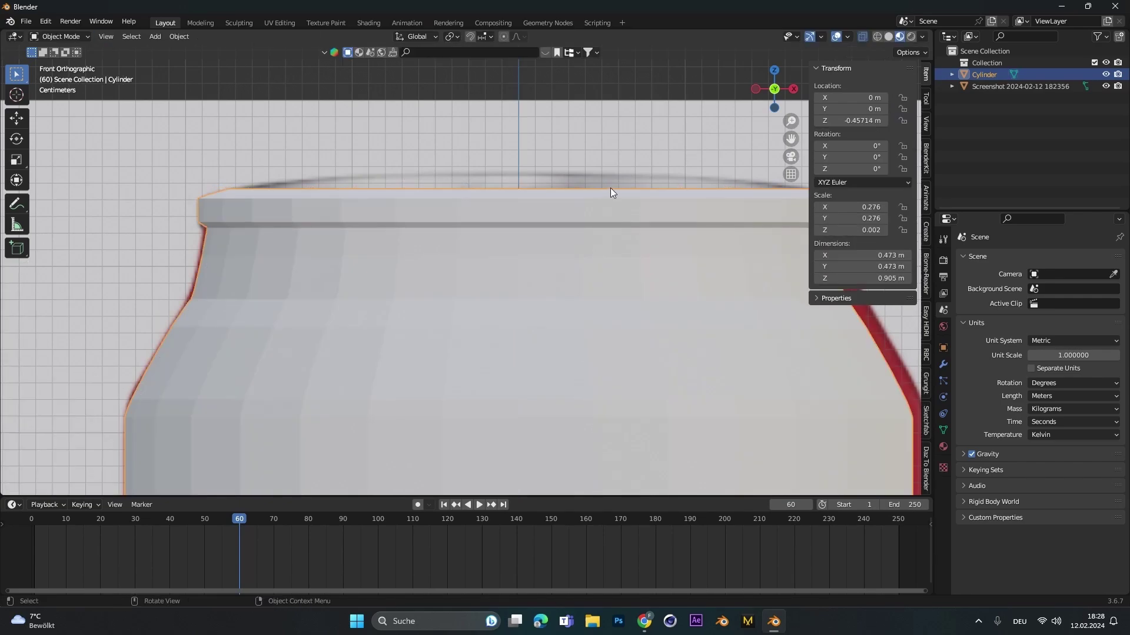
# Step: Hide the Coca-Cola reference image and display the can in solid shading with X-ray off
pyautogui.moveTo(610, 188); pyautogui.dragTo(572, 210, button='middle')
pyautogui.scroll(-5, 562, 235)
pyautogui.scroll(-5, 496, 296)
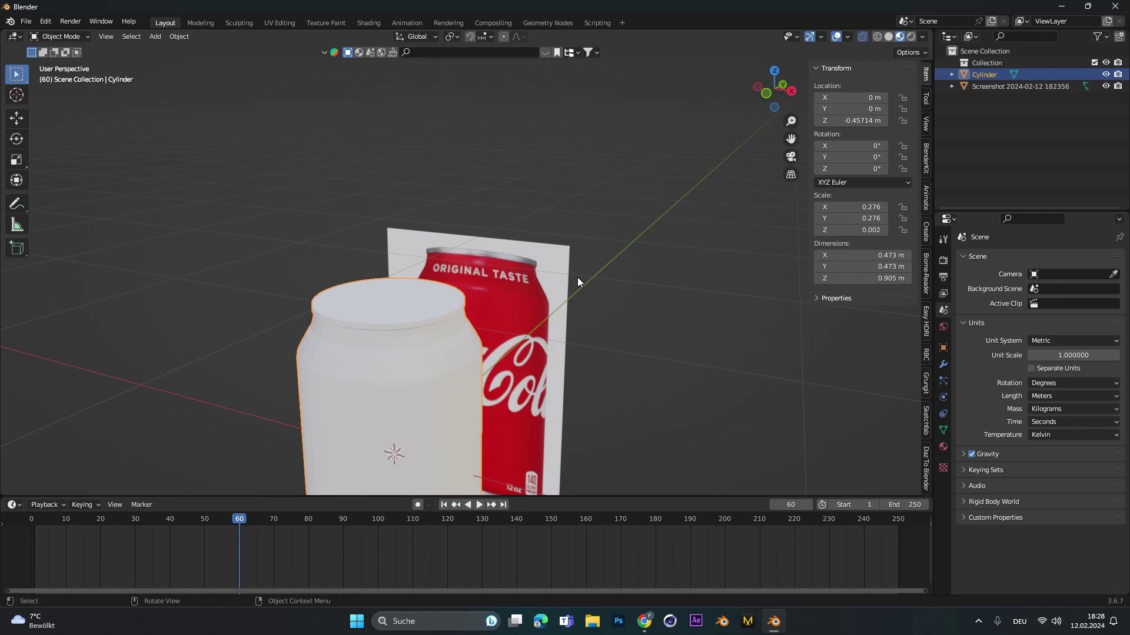
pyautogui.click(577, 276)
pyautogui.click(888, 37)
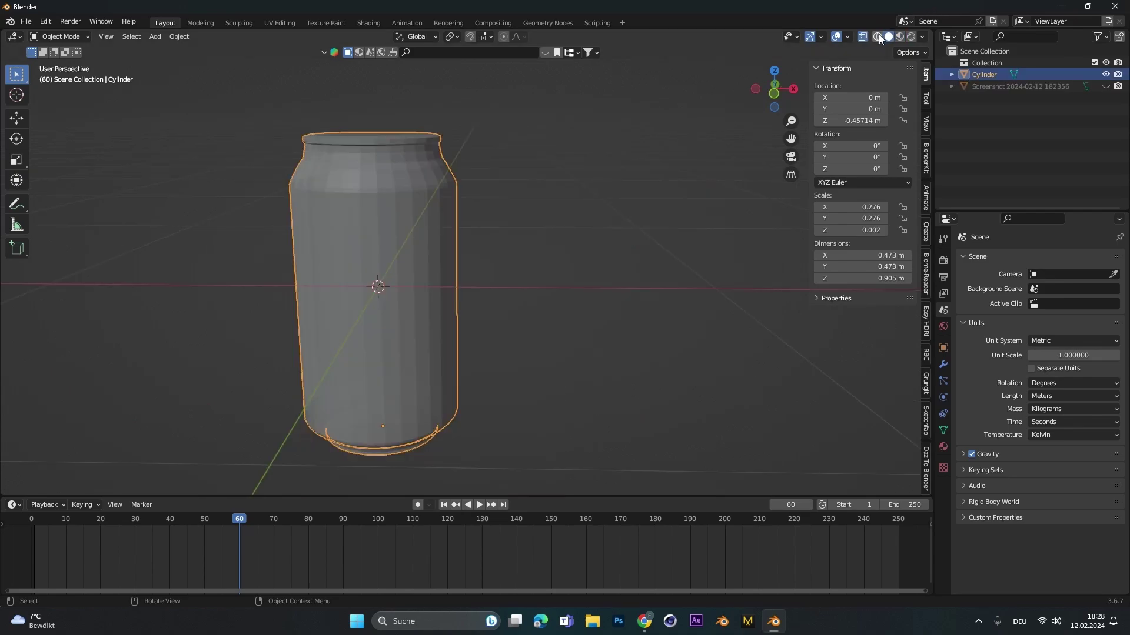
pyautogui.click(863, 36)
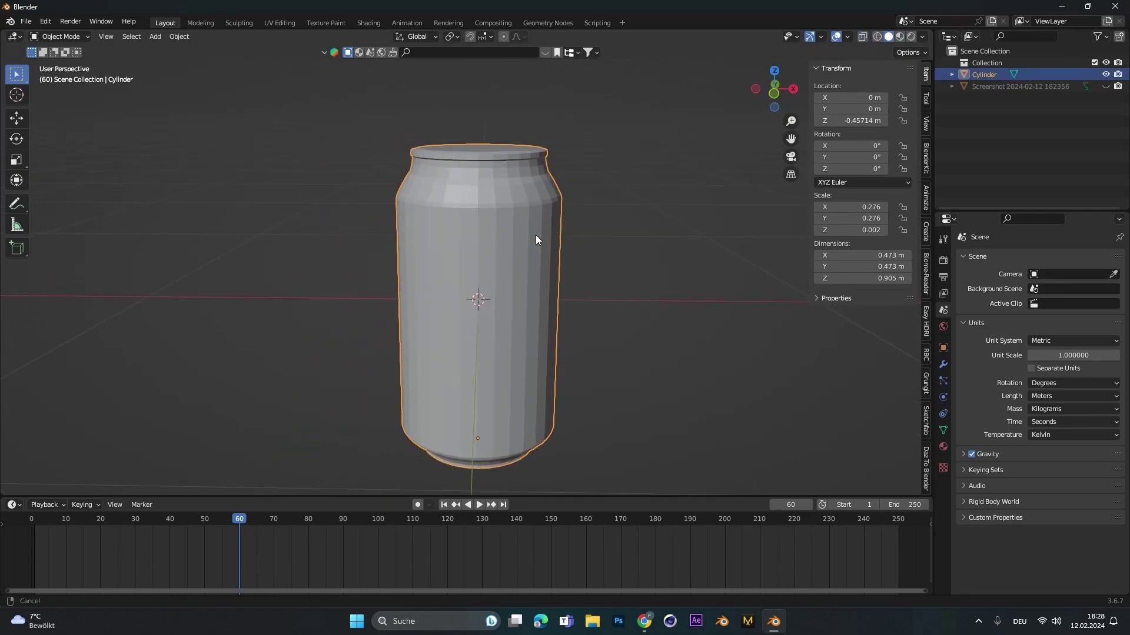
# Step: Shade the can smooth and add a Subdivision Surface modifier to it
pyautogui.moveTo(537, 241); pyautogui.dragTo(418, 249, button='middle')
pyautogui.rightClick(469, 223)
pyautogui.click(470, 223)
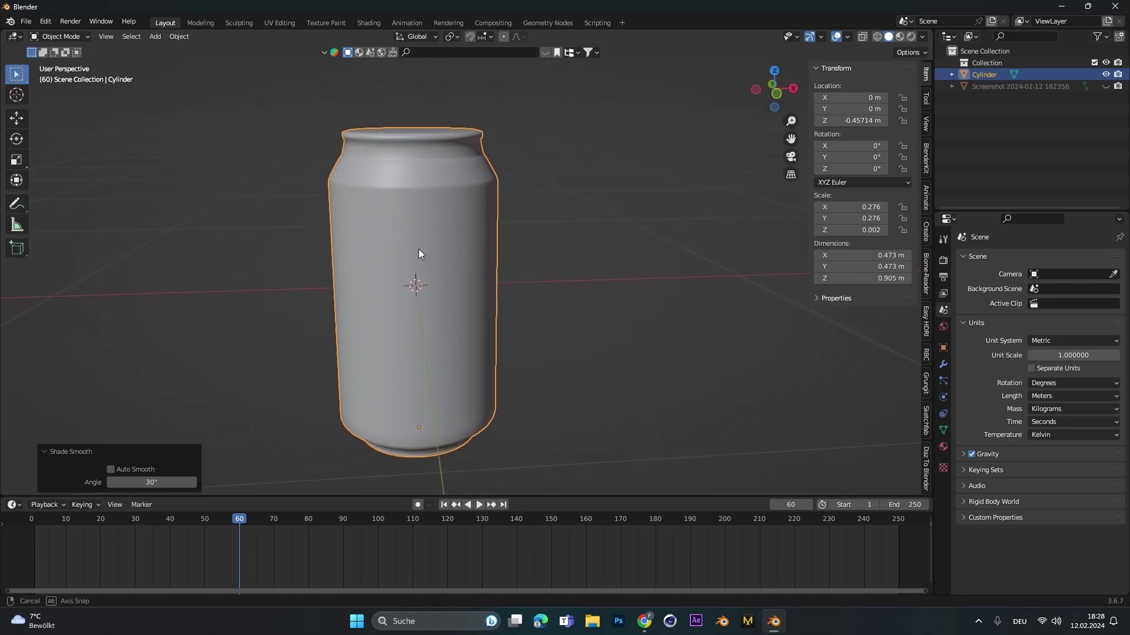
pyautogui.click(944, 365)
pyautogui.click(965, 258)
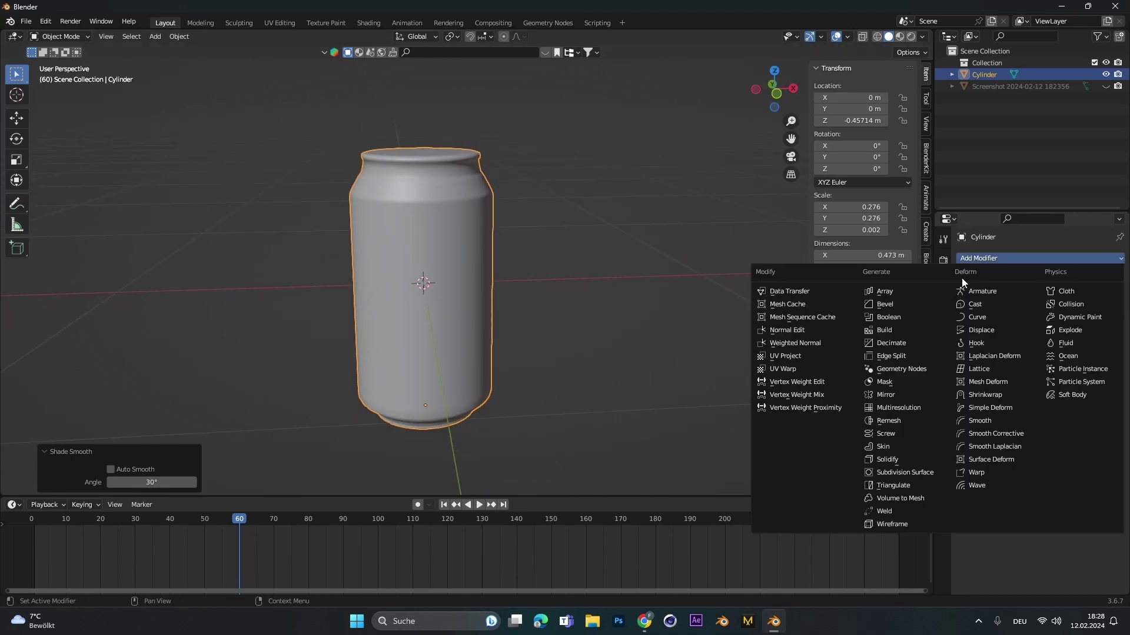
pyautogui.click(902, 473)
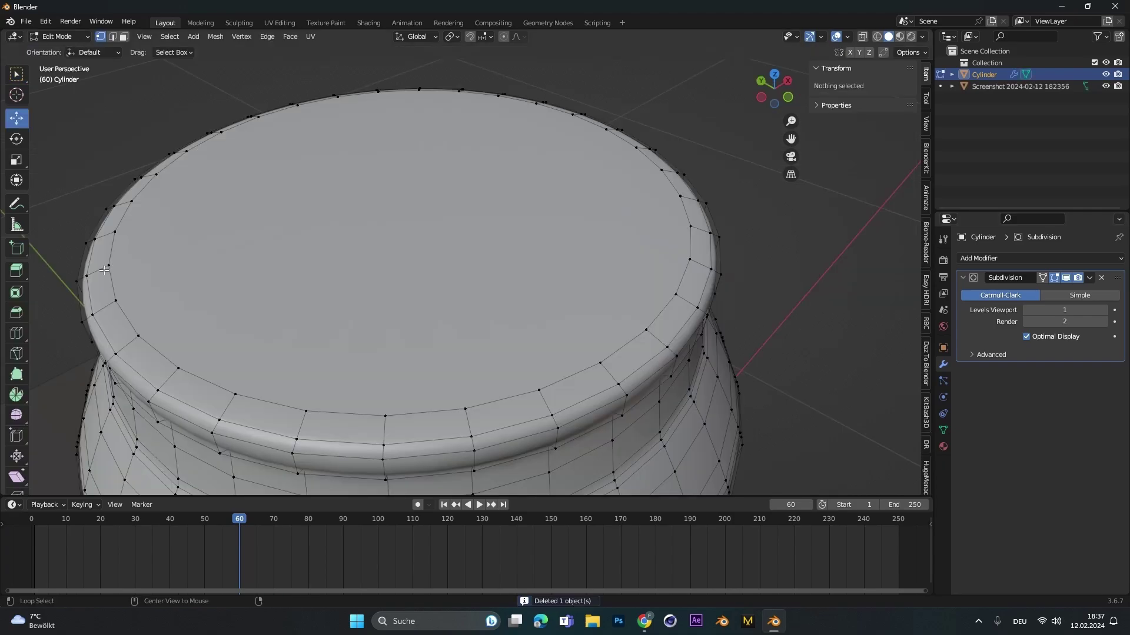
# Step: Select the inner edge ring of the can's top, scale it outward by about 1.048 and lower it about 0.029 m along Z
pyautogui.keyDown('alt'); pyautogui.click(103, 269); pyautogui.keyUp('alt')
pyautogui.keyDown('alt'); pyautogui.click(109, 266); pyautogui.keyUp('alt')
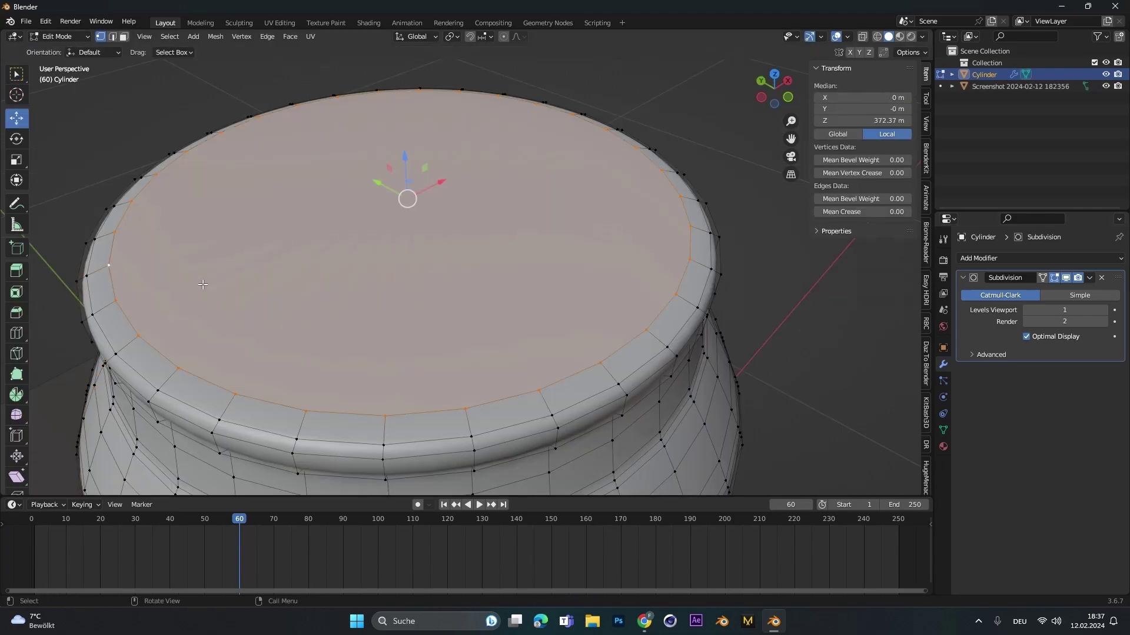
pyautogui.press('g')
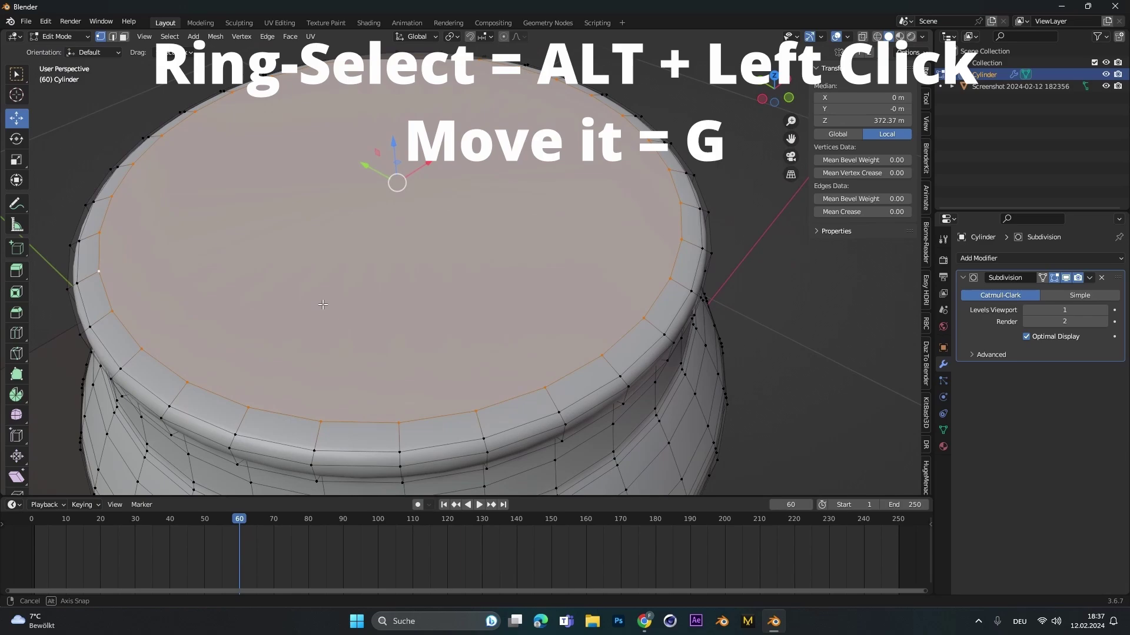
pyautogui.press('s')
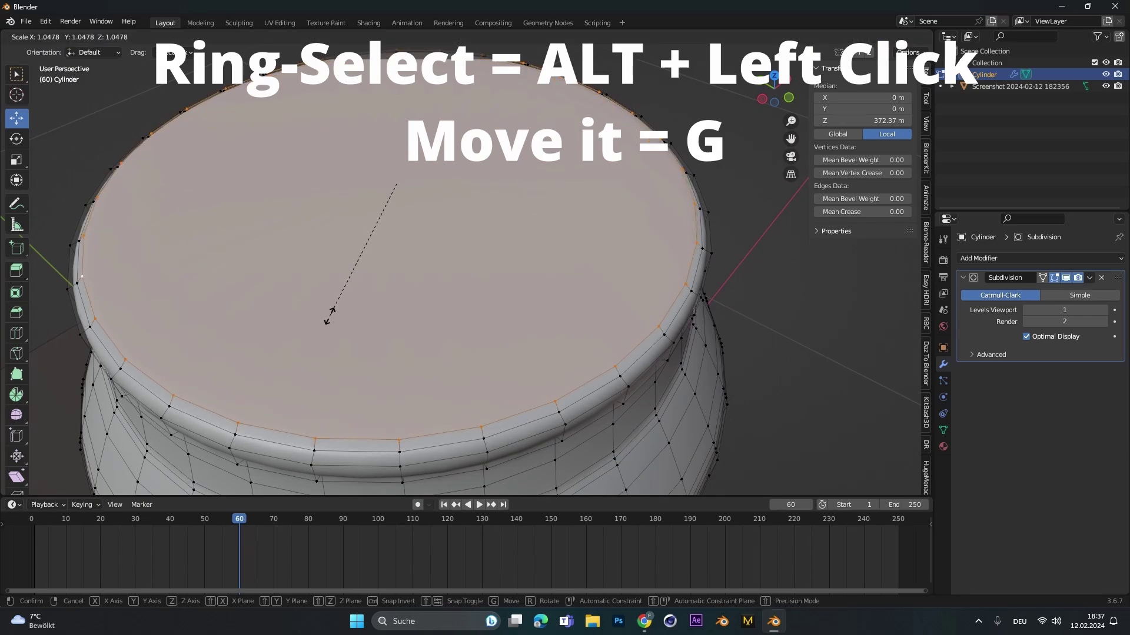
pyautogui.click(328, 317)
pyautogui.moveTo(328, 318); pyautogui.dragTo(347, 255, button='middle')
pyautogui.press('g')
pyautogui.press('z')
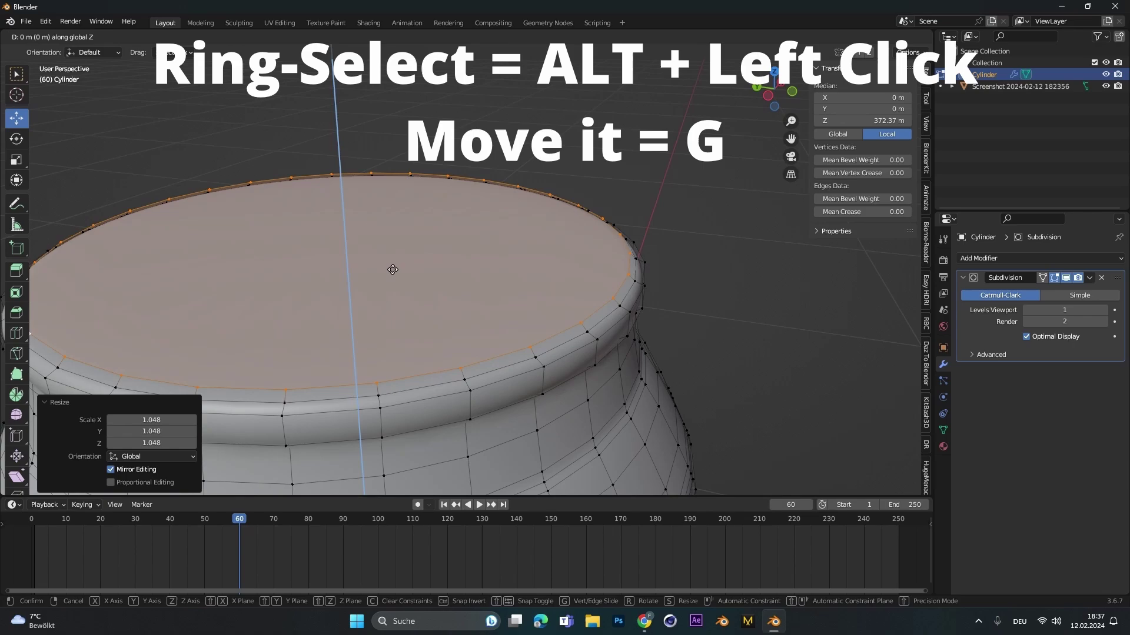
pyautogui.click(400, 310)
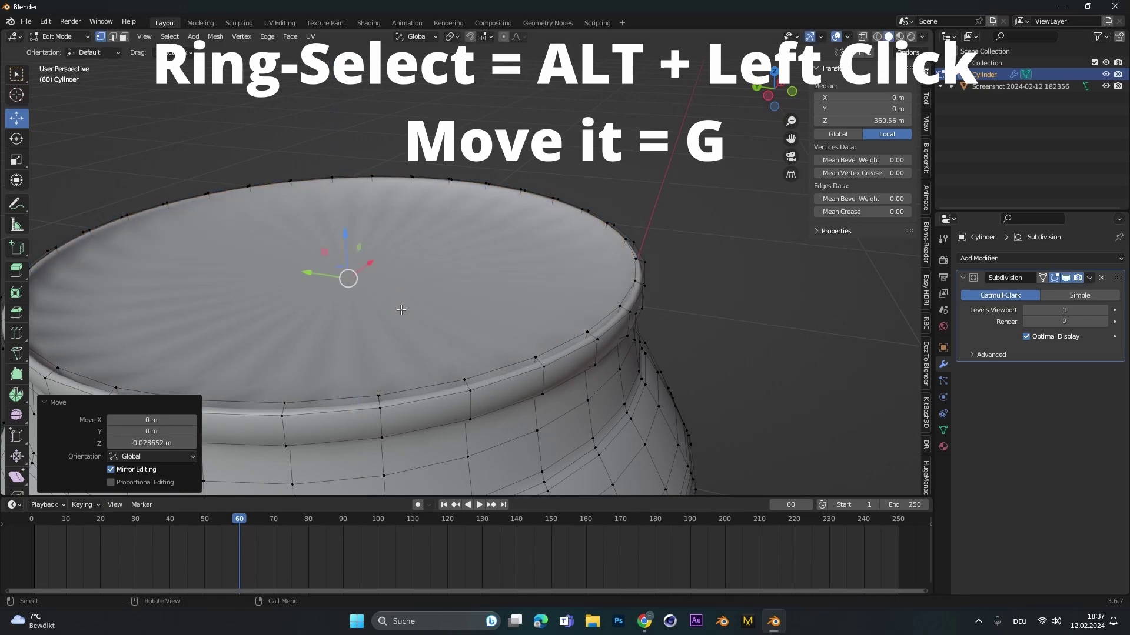
# Step: Hide the subdivision effect in the viewport and inset the sunken lid face by about 0.016 m
pyautogui.click(1066, 278)
pyautogui.moveTo(437, 178); pyautogui.dragTo(467, 182, button='middle')
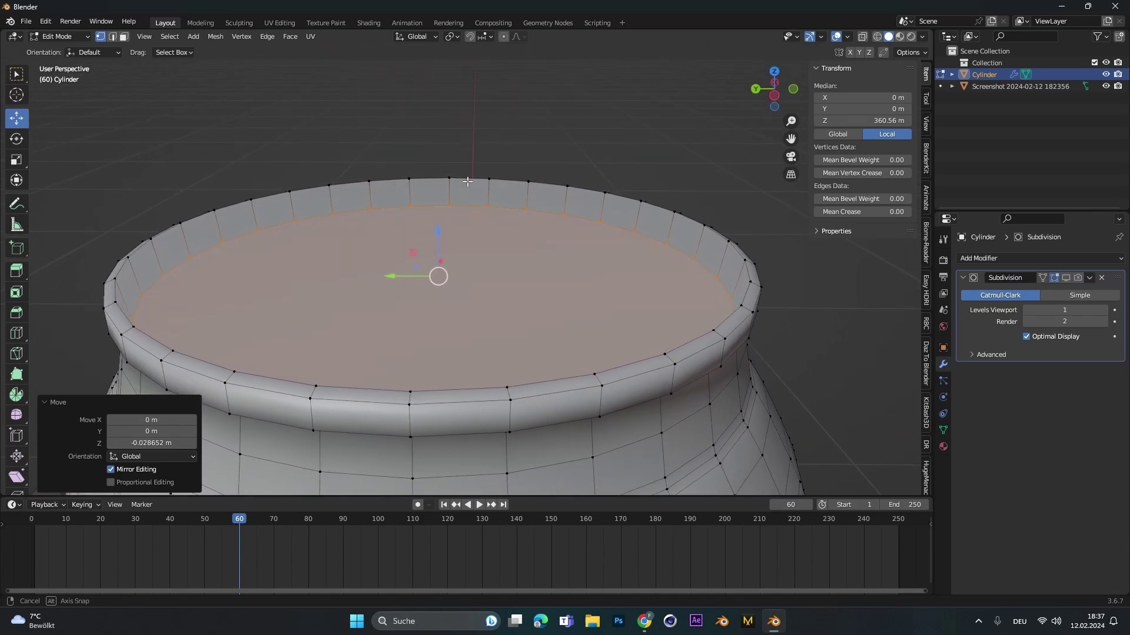
pyautogui.press('i')
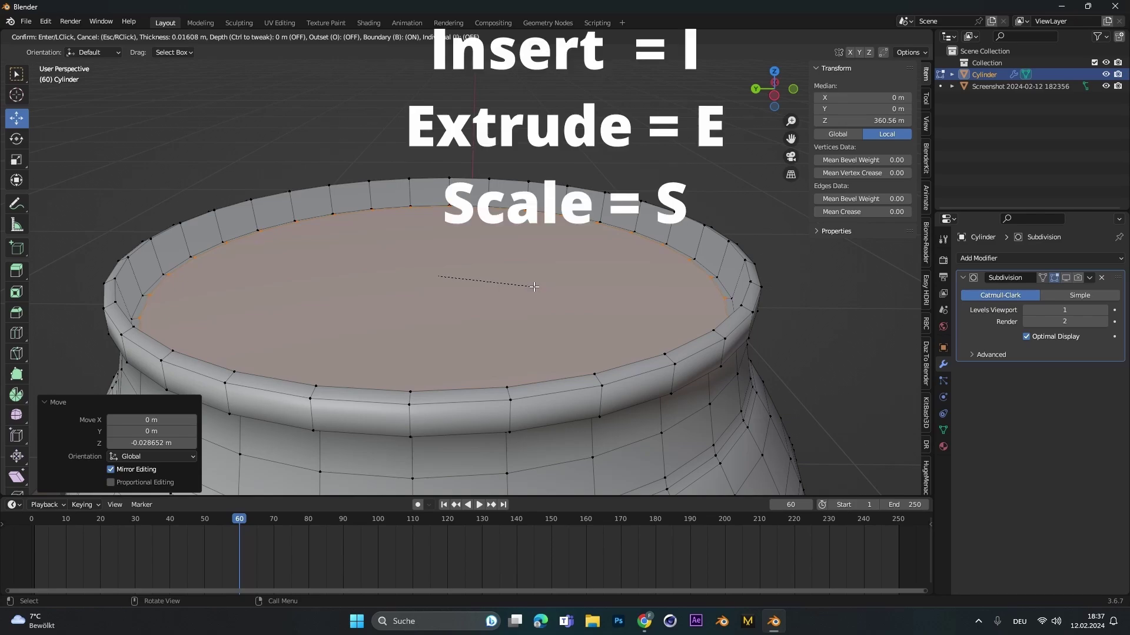
pyautogui.click(534, 287)
# Step: Raise the lid face in two extrusions of about 0.0058 m and 0.0033 m, scaled inward by about 0.94 and 0.95, and leave Edit Mode
pyautogui.press('e')
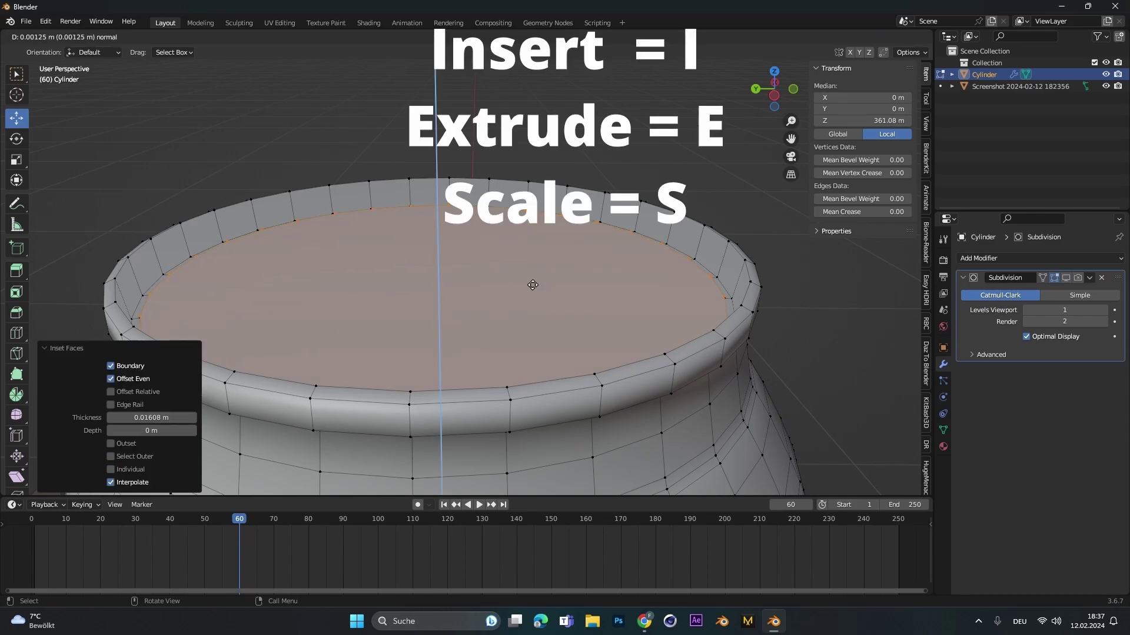
pyautogui.click(530, 278)
pyautogui.press('s')
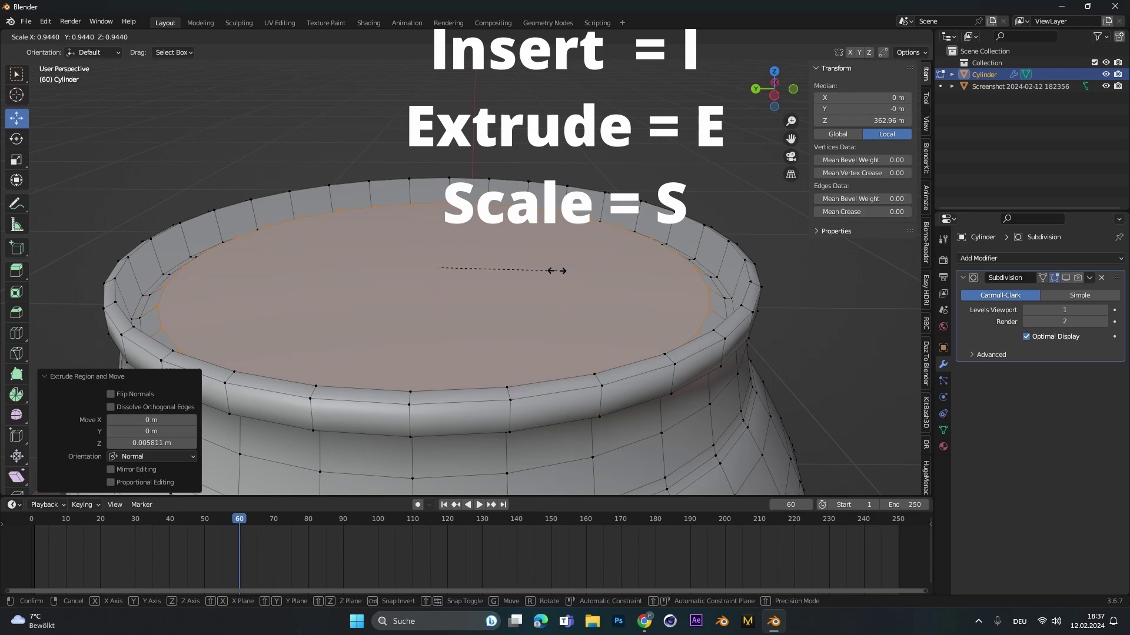
pyautogui.click(555, 267)
pyautogui.press('e')
pyautogui.click(562, 269)
pyautogui.press('s')
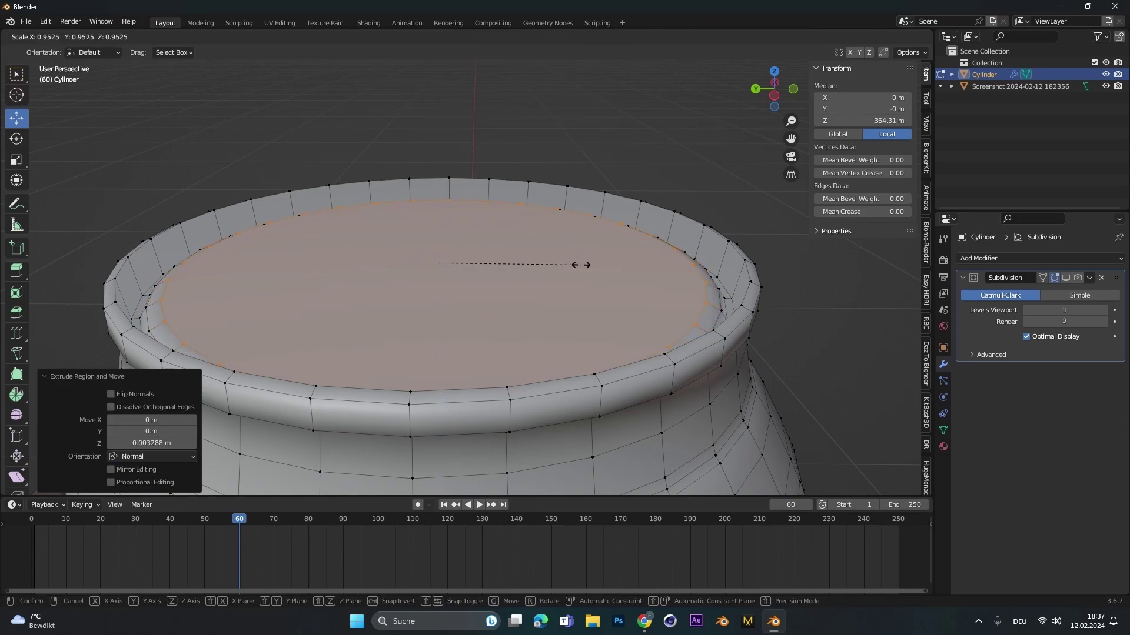
pyautogui.click(581, 266)
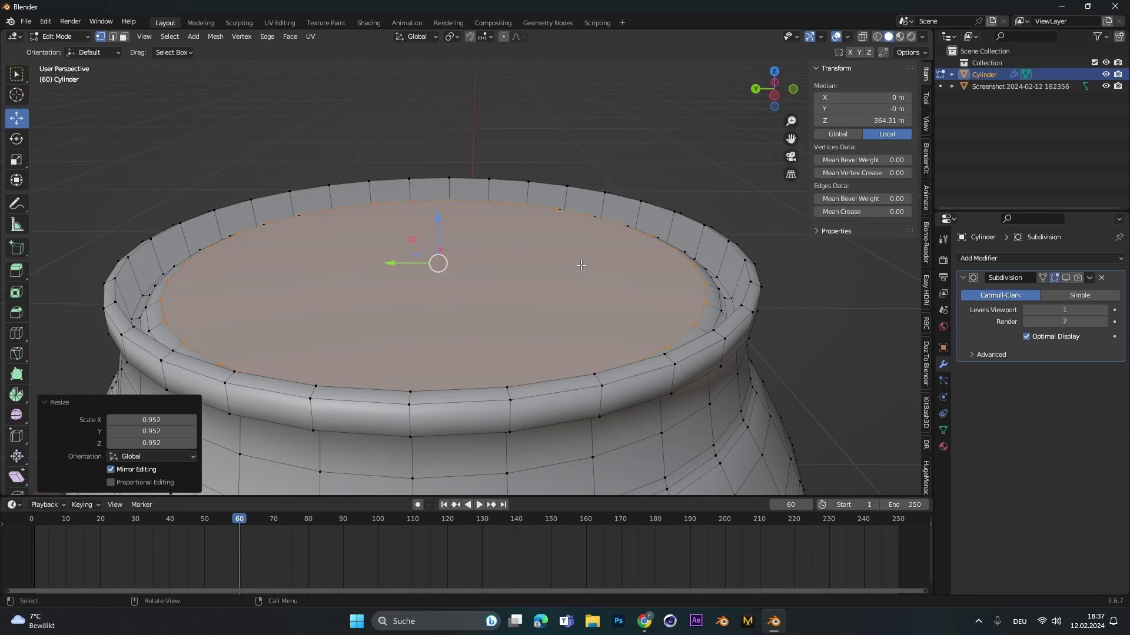
pyautogui.press('Tab')
pyautogui.hotkey('alt', 'a')
# Step: Add a new mesh cylinder in Object Mode from the top view and scale it down to about 0.07
pyautogui.moveTo(643, 230); pyautogui.dragTo(486, 274, button='middle')
pyautogui.scroll(-4, 595, 210)
pyautogui.scroll(4, 535, 234)
pyautogui.keyDown('shift'); pyautogui.moveTo(347, 269); pyautogui.dragTo(477, 227, button='middle'); pyautogui.keyUp('shift')
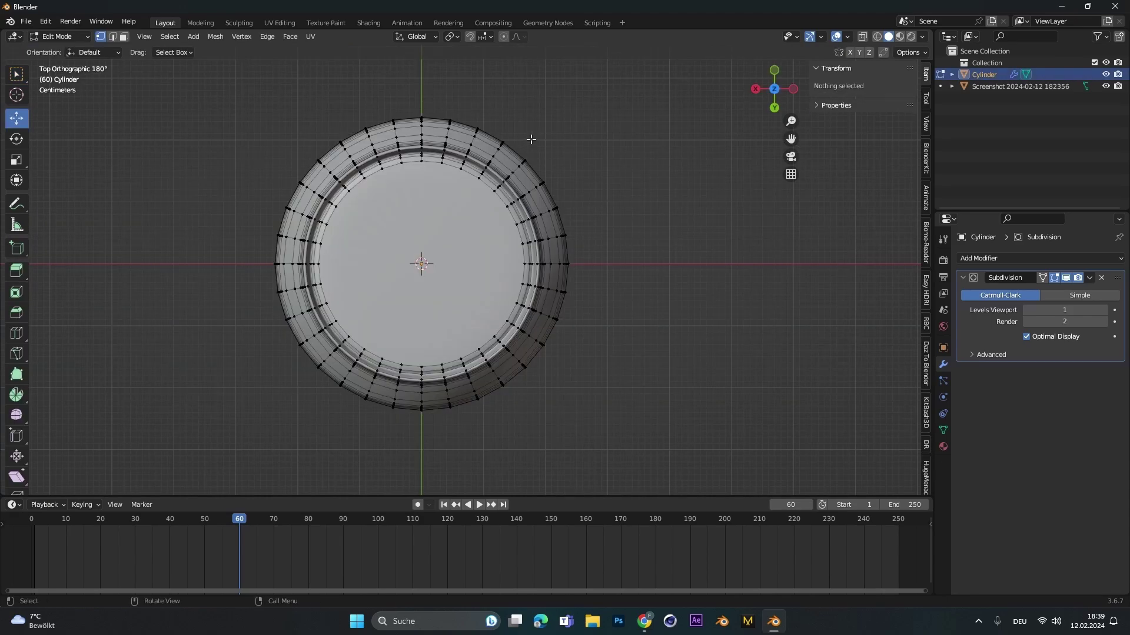
pyautogui.press('Tab')
pyautogui.hotkey('shift', 'a')
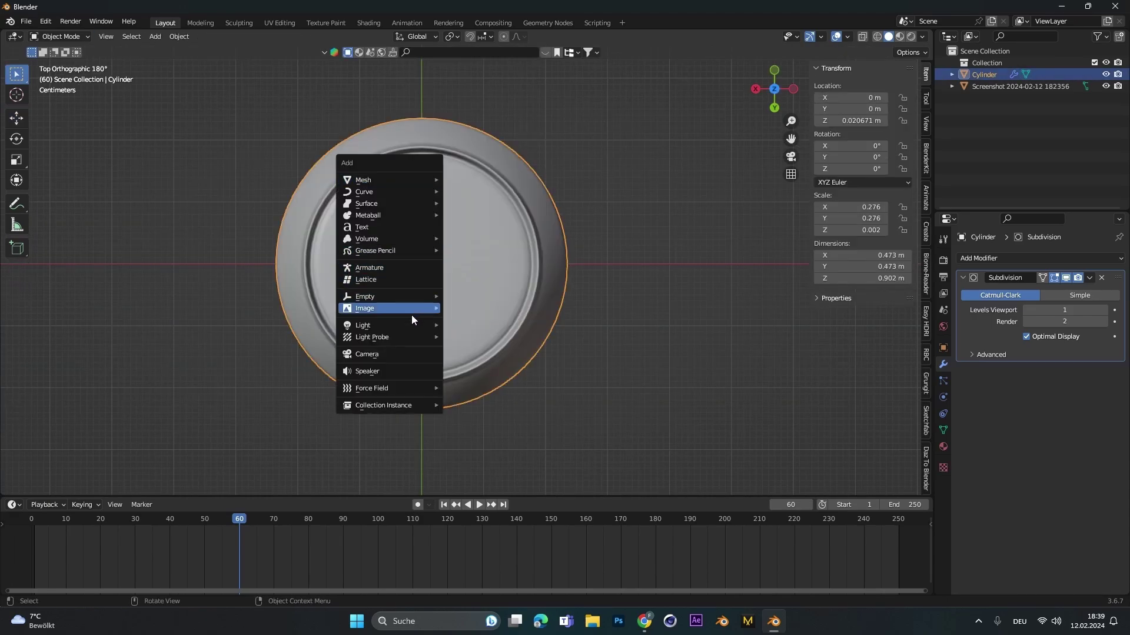
pyautogui.moveTo(401, 175)
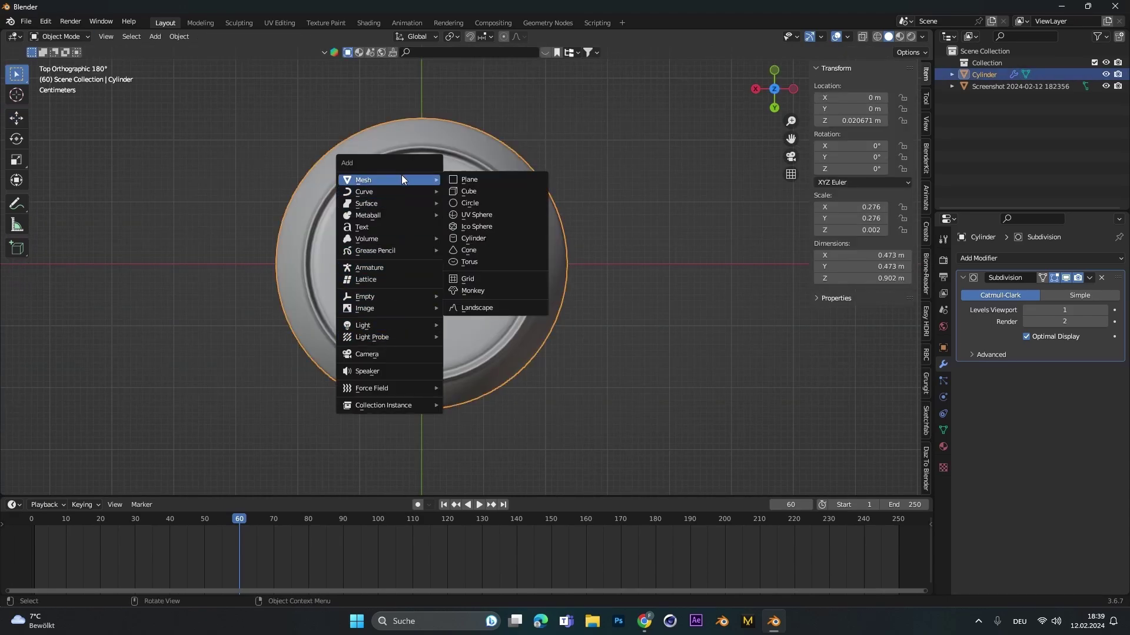
pyautogui.click(473, 238)
pyautogui.press('s')
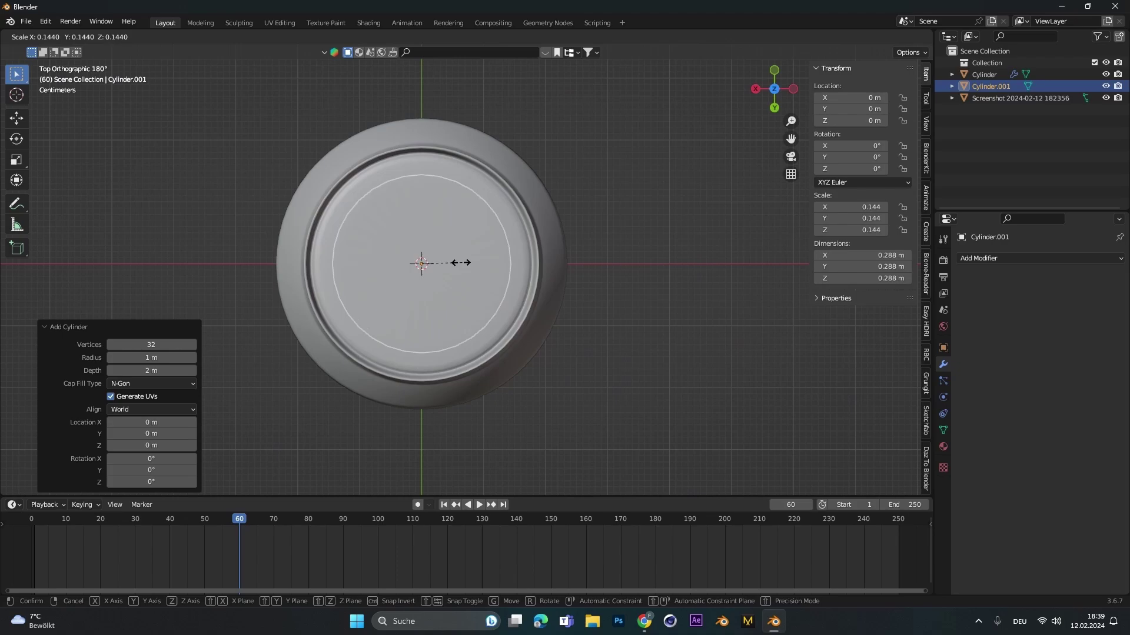
pyautogui.click(441, 263)
# Step: Raise the small cylinder about 0.91 m along Z so it intersects the can's lid
pyautogui.moveTo(441, 263); pyautogui.dragTo(451, 330, button='middle')
pyautogui.press('g')
pyautogui.press('z')
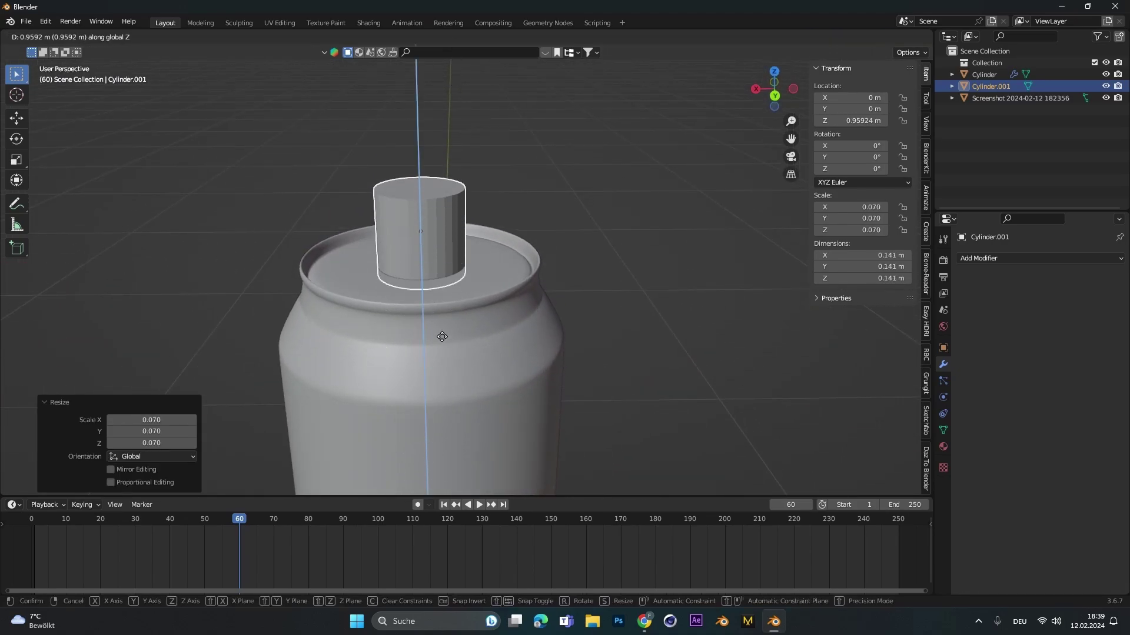
pyautogui.click(447, 358)
# Step: Shift the small cylinder along negative Y in the top view, placing it between the lid's centre and its rim
pyautogui.press('KP_7')
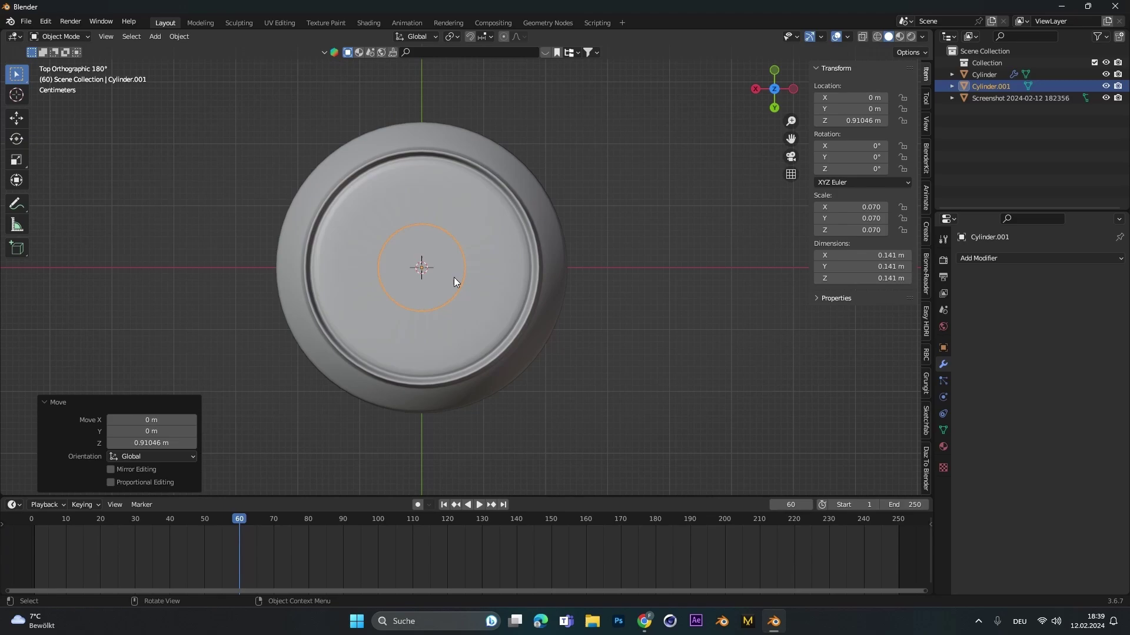
pyautogui.press('g')
pyautogui.press('y')
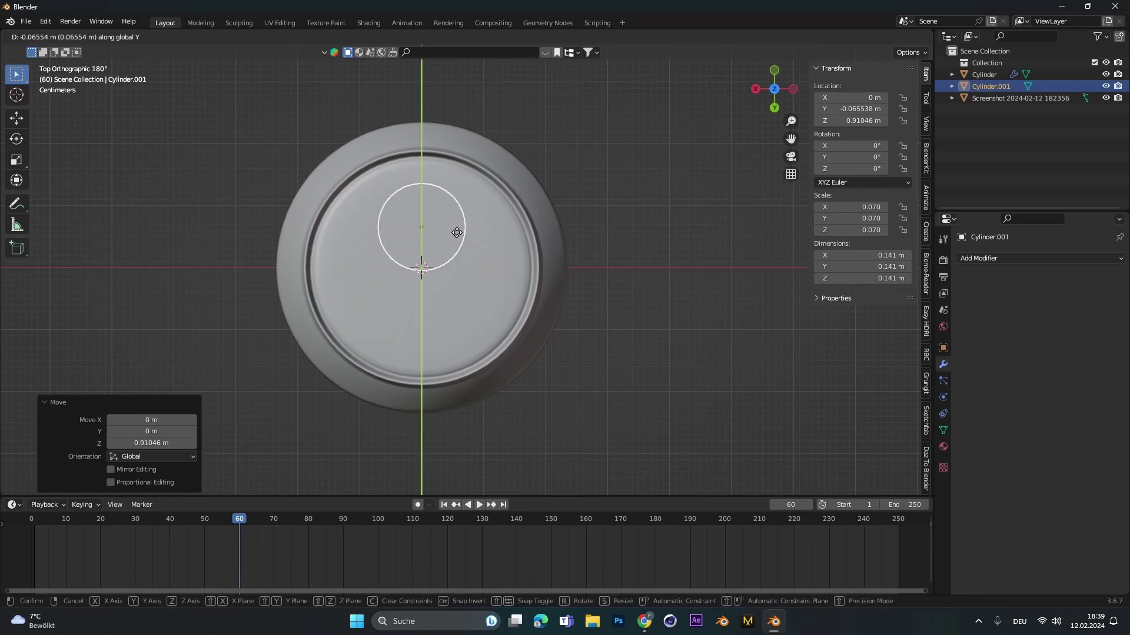
pyautogui.click(459, 222)
pyautogui.press('g')
pyautogui.press('y')
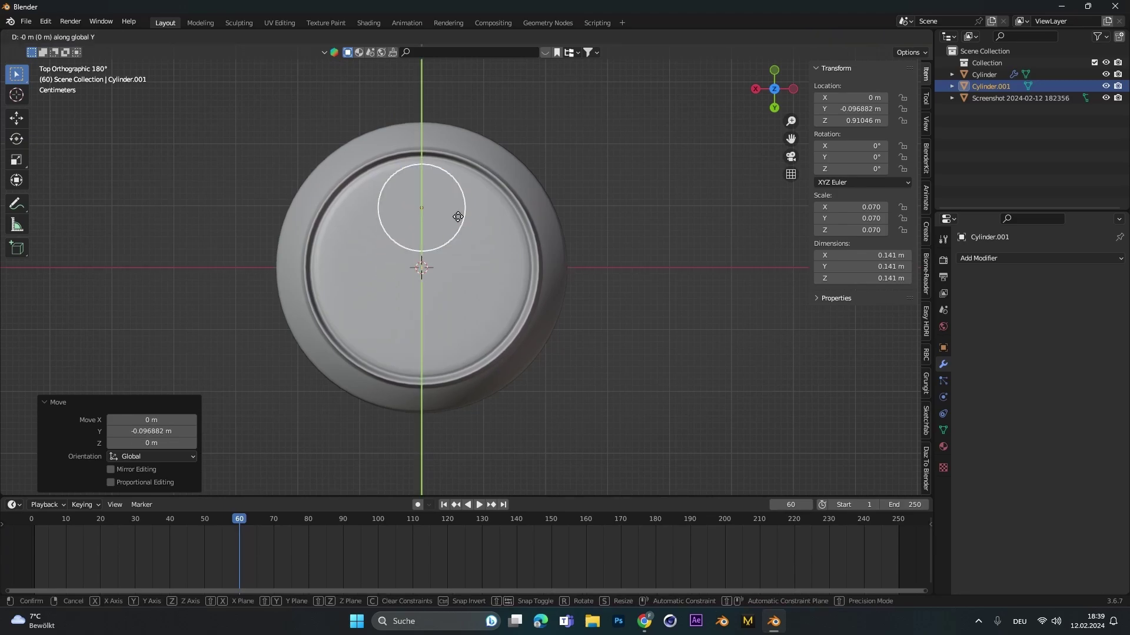
pyautogui.click(455, 231)
# Step: Edit the small cylinder's mesh, select its vertex nearest the lid's centre and enable proportional editing
pyautogui.scroll(3, 454, 233)
pyautogui.press('Tab')
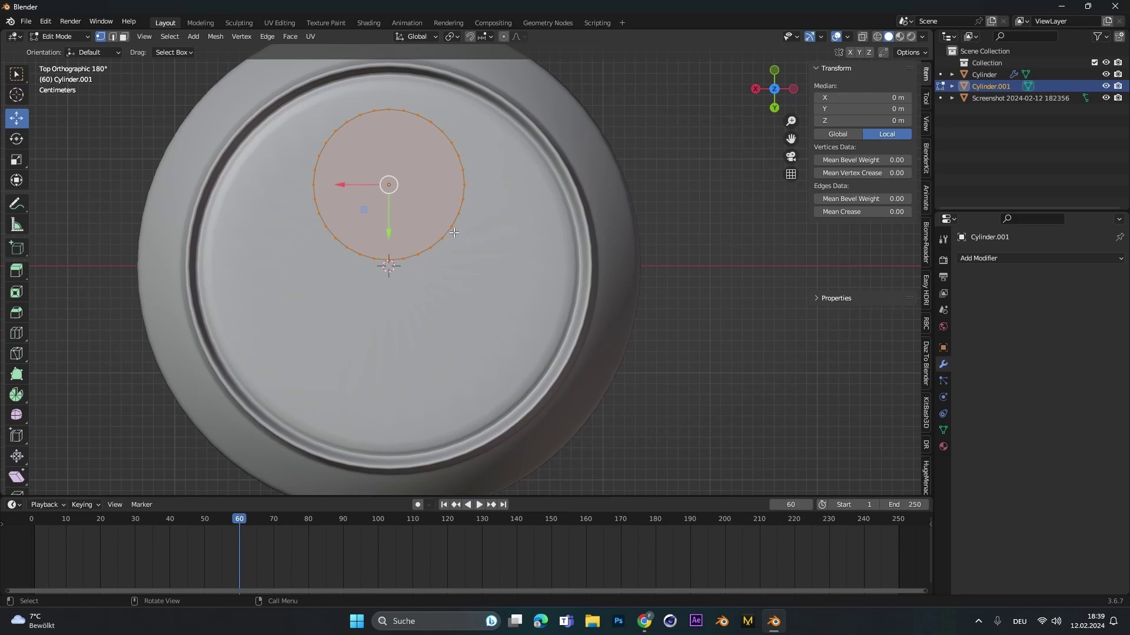
pyautogui.keyDown('shift'); pyautogui.moveTo(400, 249); pyautogui.dragTo(422, 275, button='middle'); pyautogui.keyUp('shift')
pyautogui.click(410, 286)
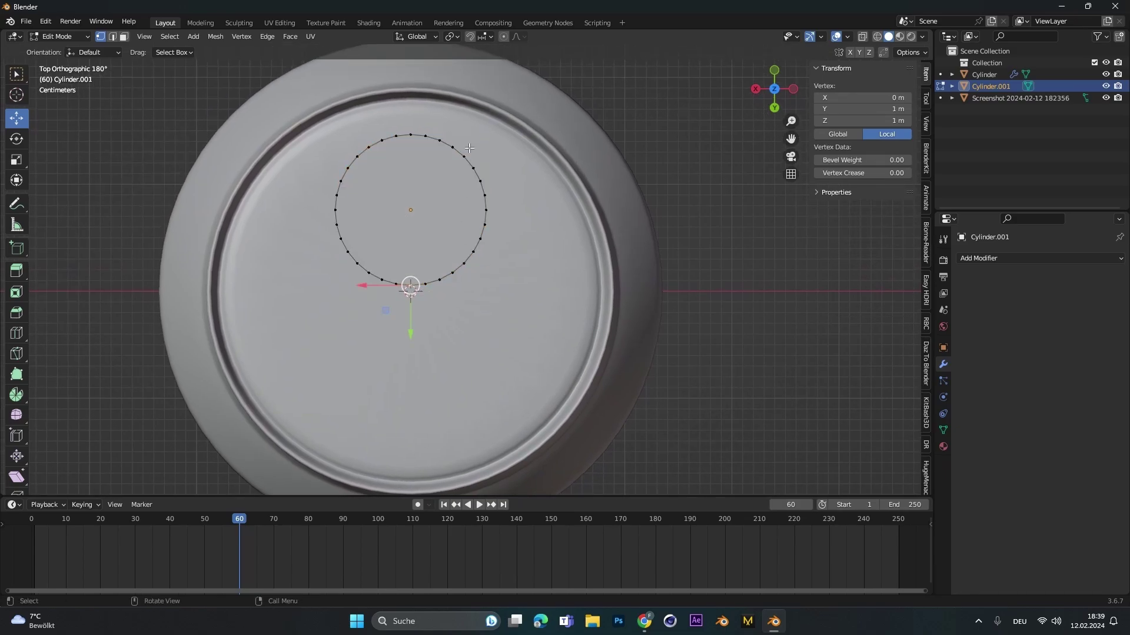
pyautogui.click(502, 38)
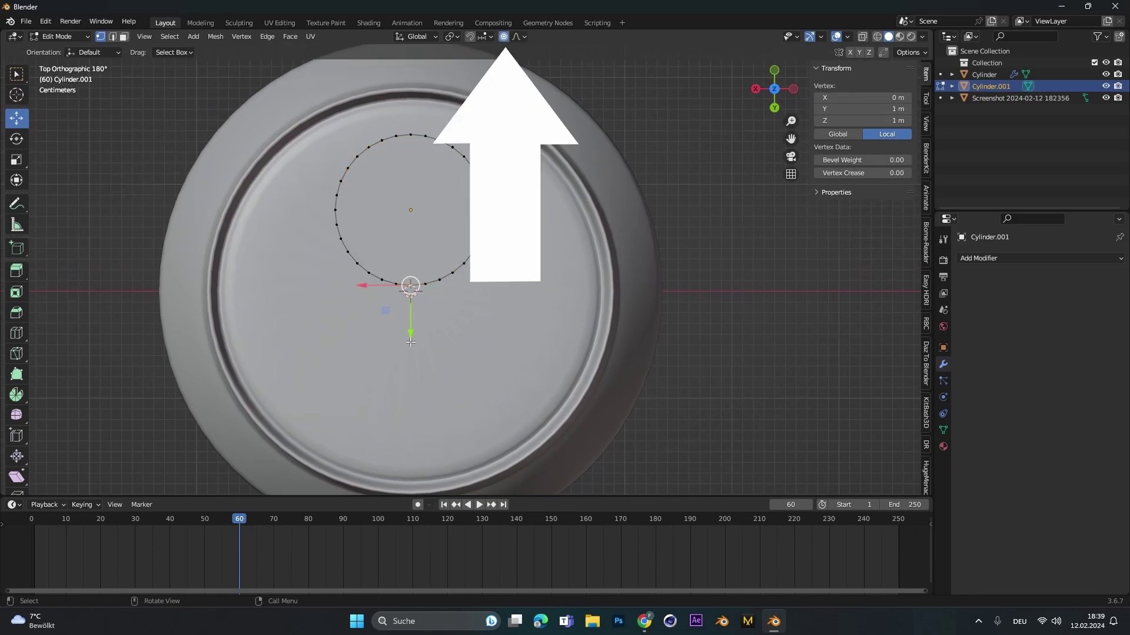
# Step: With X-ray on, move the vertex pair nearest the lid's centre about -0.041 m along Y using proportional editing, flattening the circle into an oval
pyautogui.moveTo(410, 342)
pyautogui.mouseDown()
pyautogui.moveTo(416, 373)
pyautogui.moveTo(410, 365)
pyautogui.mouseUp()
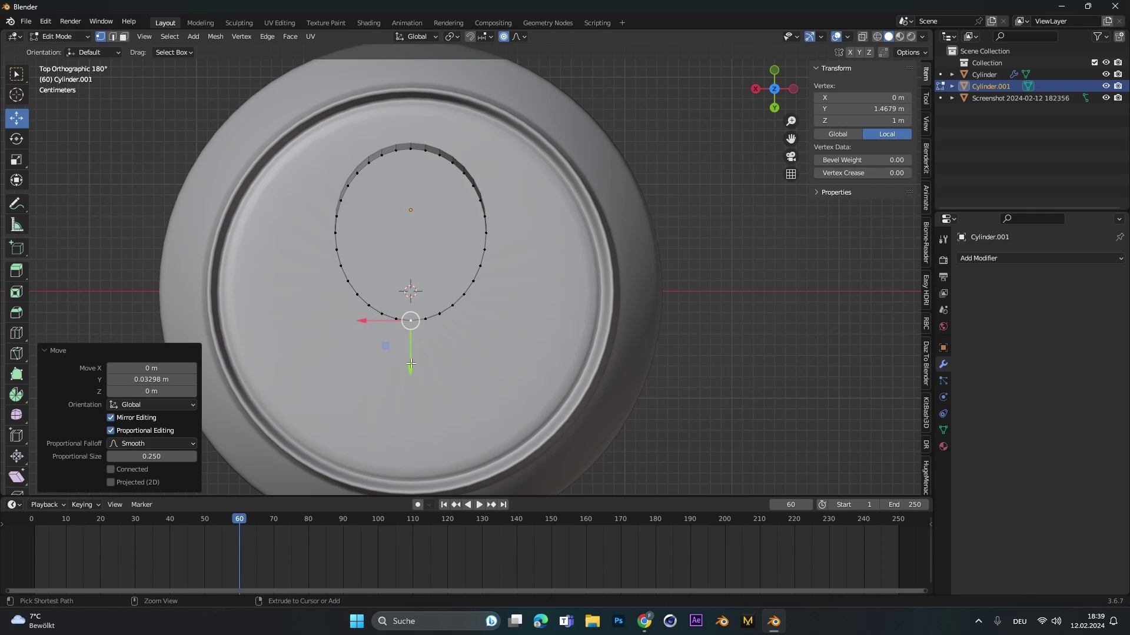
pyautogui.hotkey('ctrl', 'z')
pyautogui.click(862, 37)
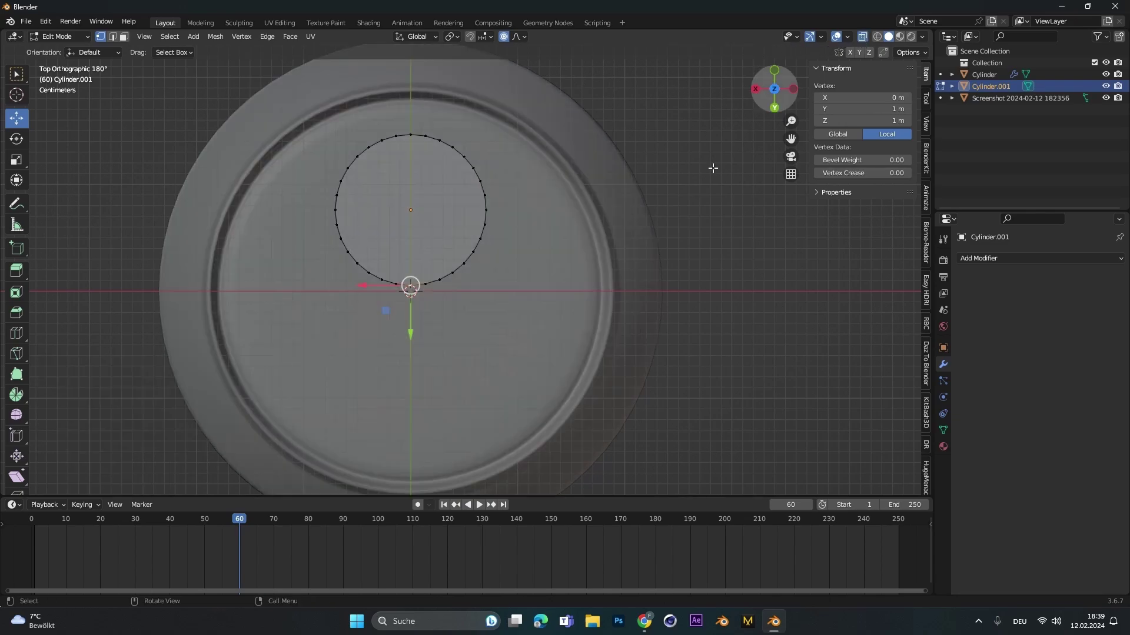
pyautogui.moveTo(410, 287)
pyautogui.mouseDown()
pyautogui.moveTo(413, 355)
pyautogui.moveTo(411, 262)
pyautogui.mouseUp()
pyautogui.hotkey('ctrl', 'z')
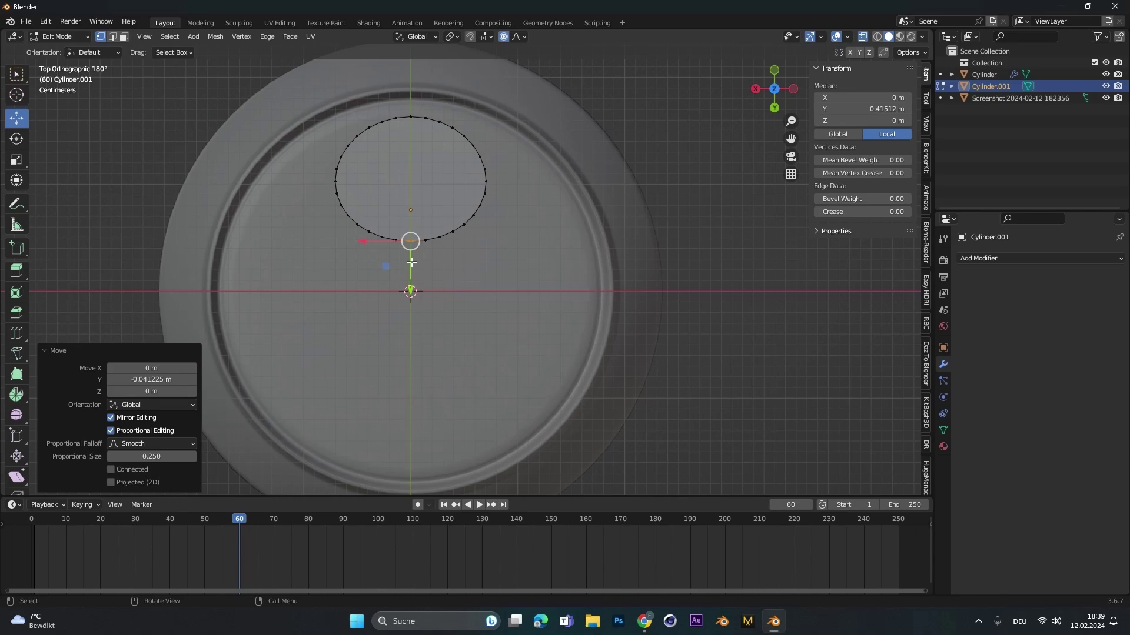
# Step: Widen the oval by pulling the vertex pairs on its two sides outward along X, the first by about 0.008 m
pyautogui.click(485, 182)
pyautogui.moveTo(447, 180)
pyautogui.mouseDown()
pyautogui.moveTo(497, 184)
pyautogui.moveTo(463, 183)
pyautogui.mouseUp()
pyautogui.hotkey('ctrl', 'z')
pyautogui.hotkey('ctrl', 'z')
pyautogui.click(518, 213)
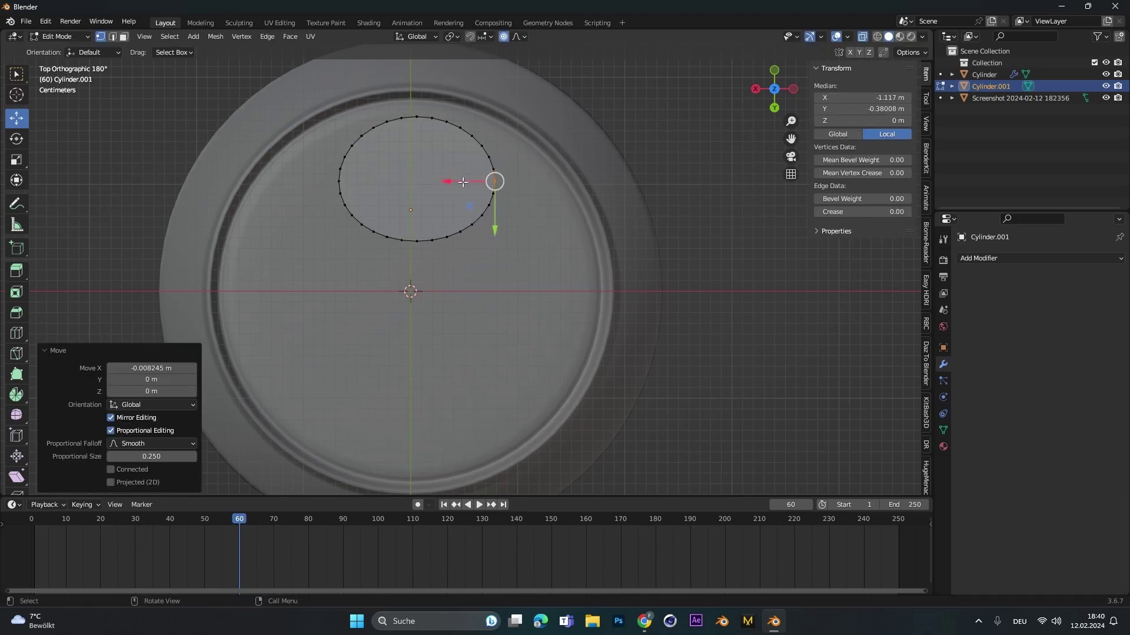
pyautogui.moveTo(344, 185); pyautogui.dragTo(306, 187)
# Step: Pull the oval's vertex pair nearest the lid's centre about 0.014 m along Y with Smooth falloff and a proportional size of 0.1 m
pyautogui.click(407, 236)
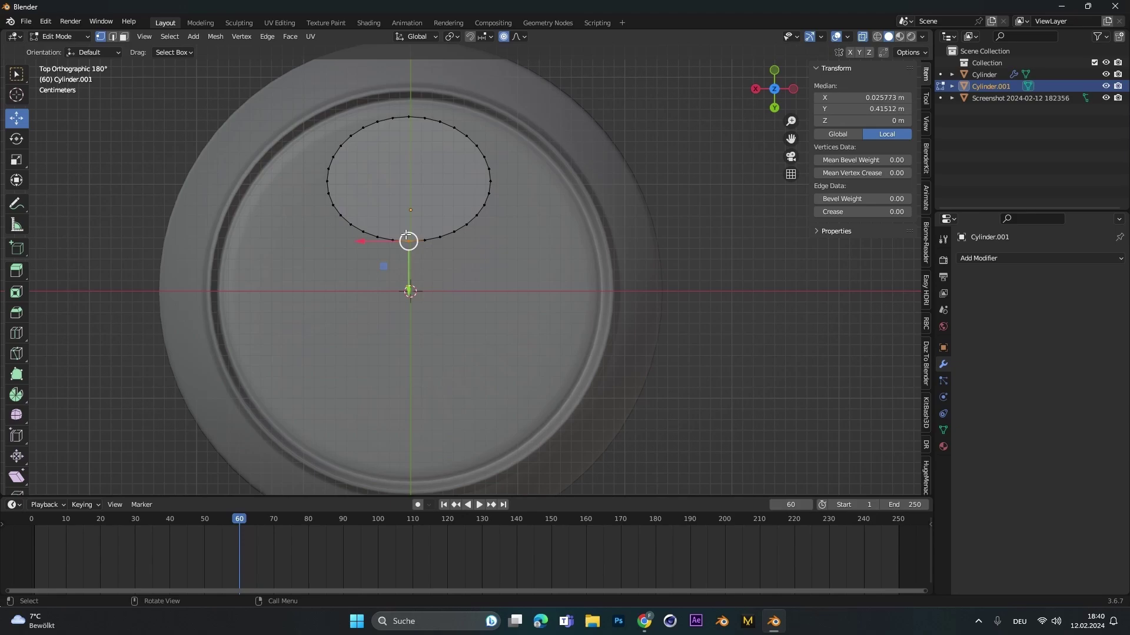
pyautogui.click(520, 36)
pyautogui.moveTo(410, 266); pyautogui.dragTo(408, 283)
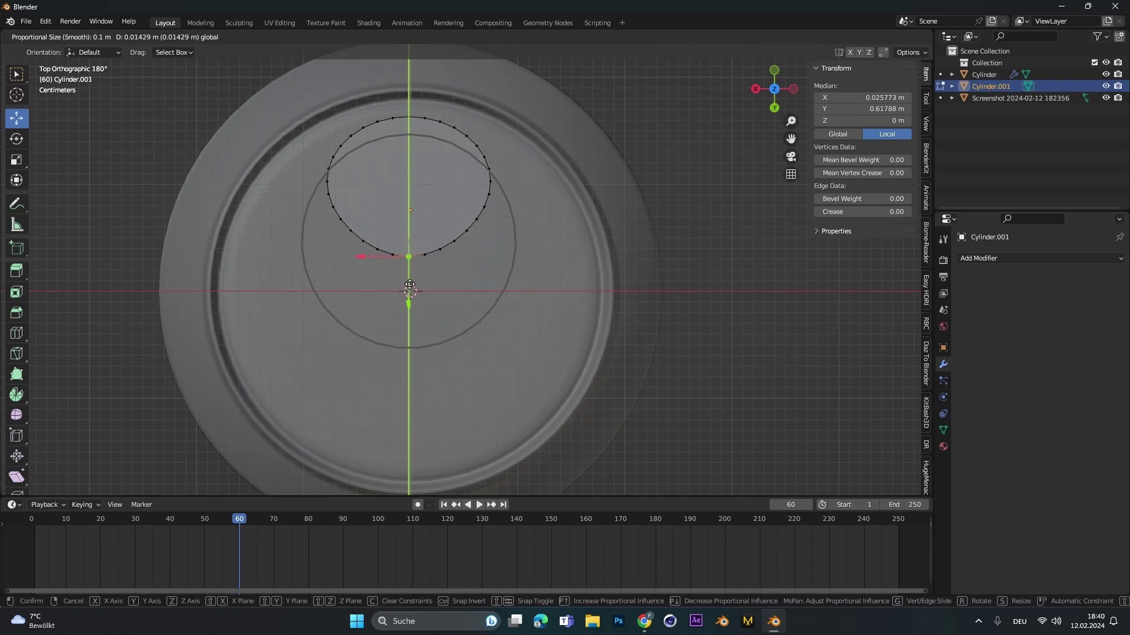
pyautogui.moveTo(409, 285); pyautogui.dragTo(413, 285)
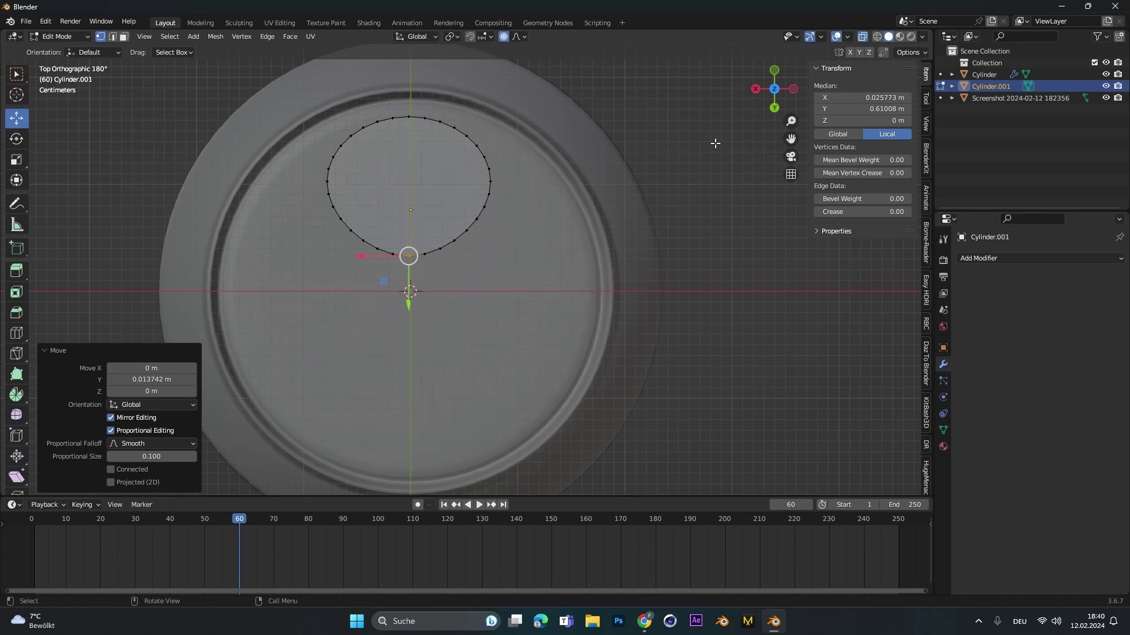
# Step: Delete the faces attached to the small cylinder's upper rim, opening its upper end
pyautogui.press('Tab')
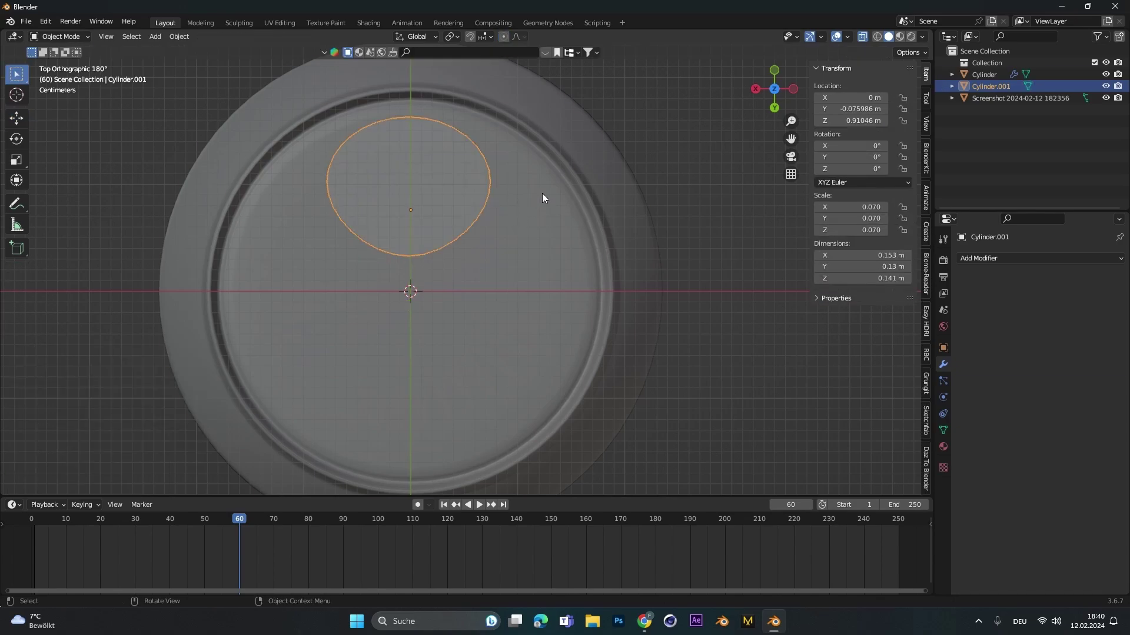
pyautogui.click(536, 203)
pyautogui.moveTo(529, 213); pyautogui.dragTo(486, 201, button='middle')
pyautogui.click(453, 152)
pyautogui.press('Tab')
pyautogui.keyDown('alt'); pyautogui.click(434, 149); pyautogui.keyUp('alt')
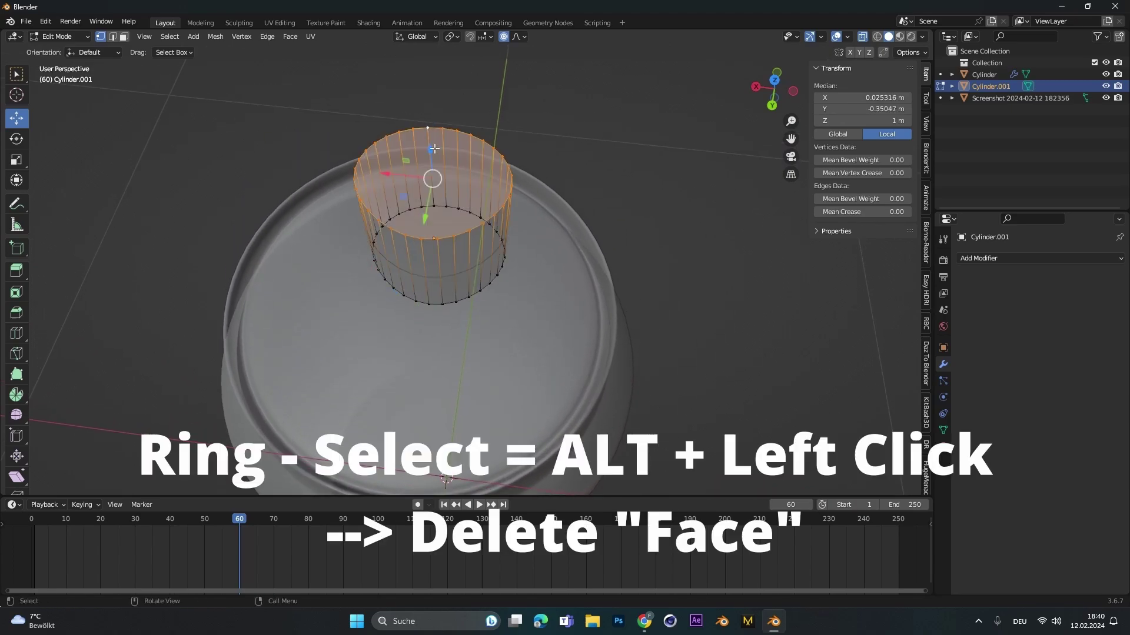
pyautogui.press('x')
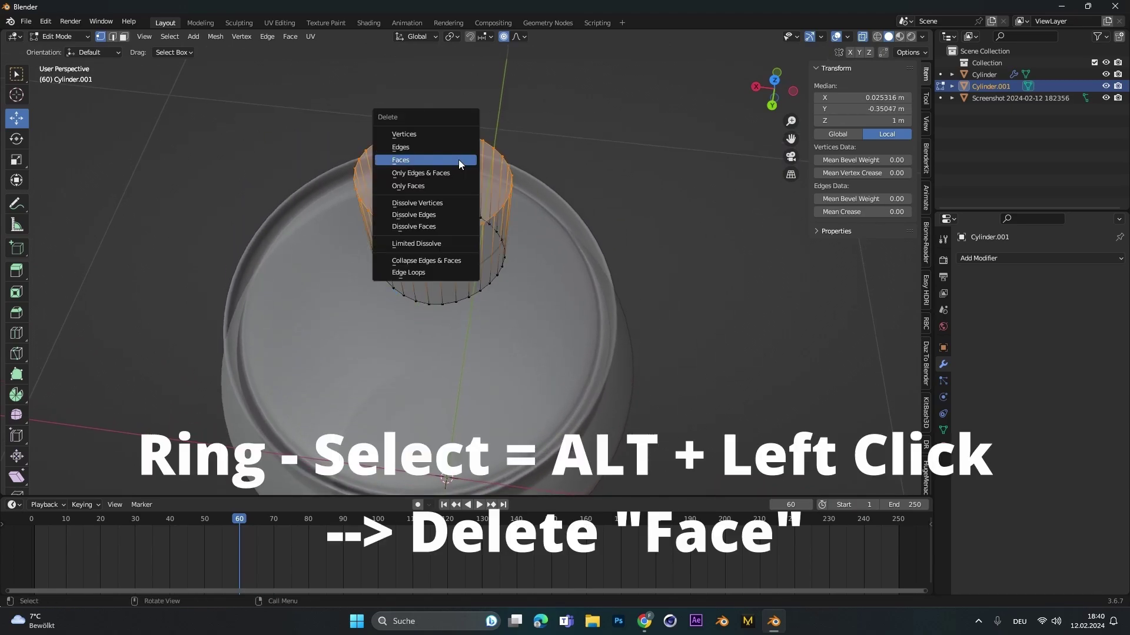
pyautogui.click(452, 162)
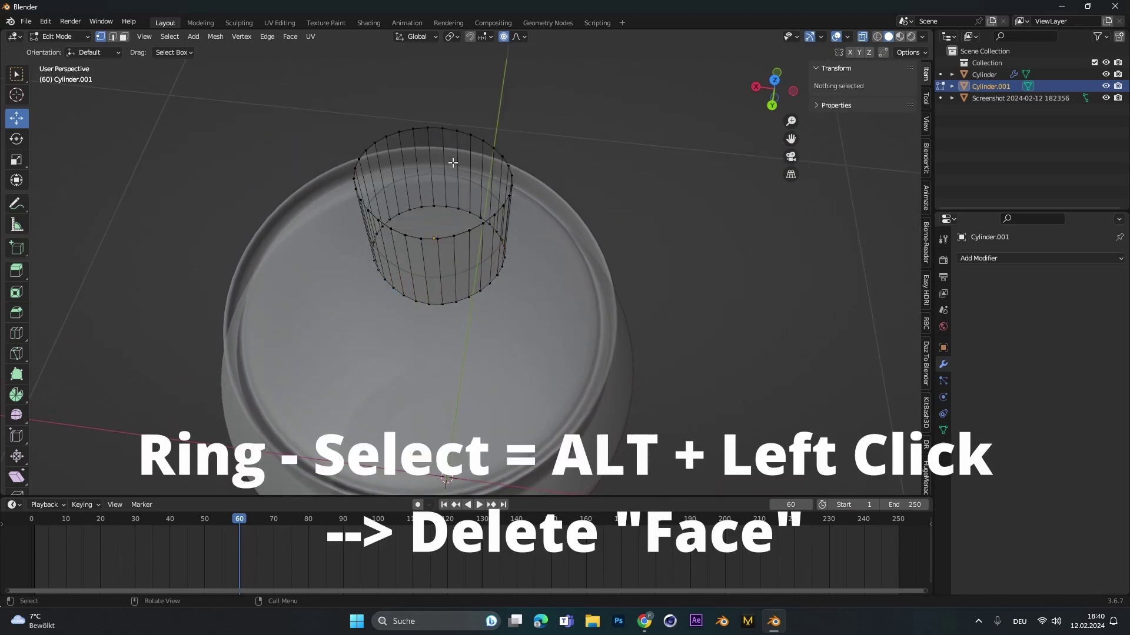
# Step: Delete the small cylinder's lower cap face, leave mesh editing and turn X-ray off
pyautogui.keyDown('alt'); pyautogui.click(459, 303); pyautogui.keyUp('alt')
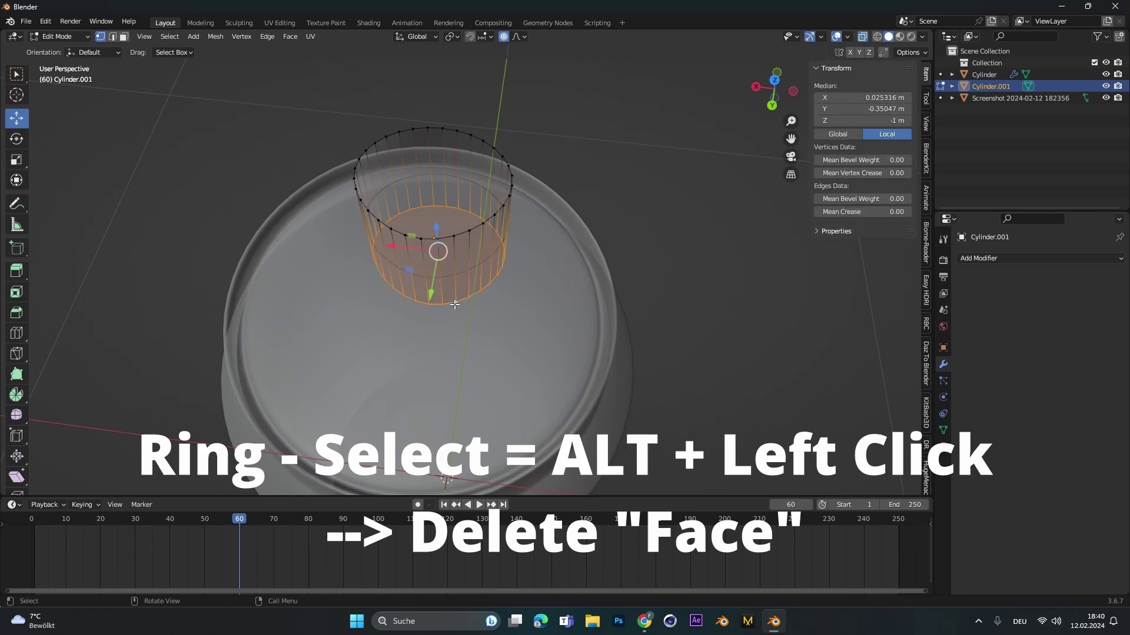
pyautogui.press('x')
pyautogui.click(455, 304)
pyautogui.press('Tab')
pyautogui.hotkey('alt', 'a')
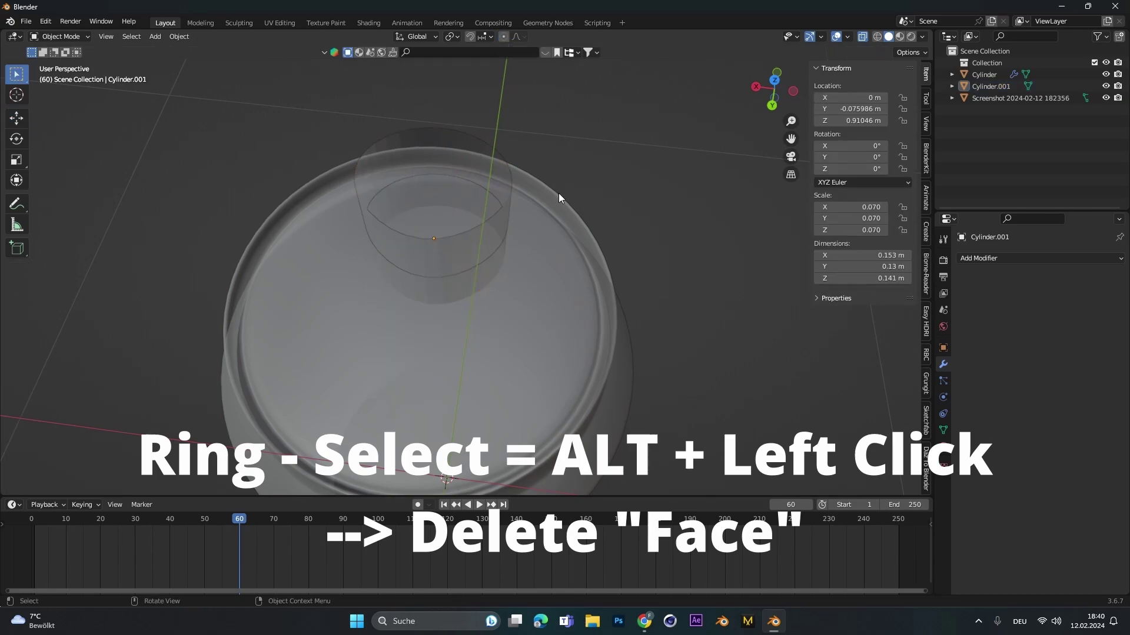
pyautogui.moveTo(559, 197)
pyautogui.mouseDown(button='middle')
pyautogui.moveTo(536, 156)
pyautogui.moveTo(558, 199)
pyautogui.mouseUp(button='middle')
pyautogui.click(863, 37)
# Step: Add a Boolean modifier set to Difference to the can, with the small cylinder (Cylinder.001) as its object
pyautogui.scroll(2, 479, 220)
pyautogui.moveTo(479, 220); pyautogui.dragTo(501, 224, button='middle')
pyautogui.click(486, 226)
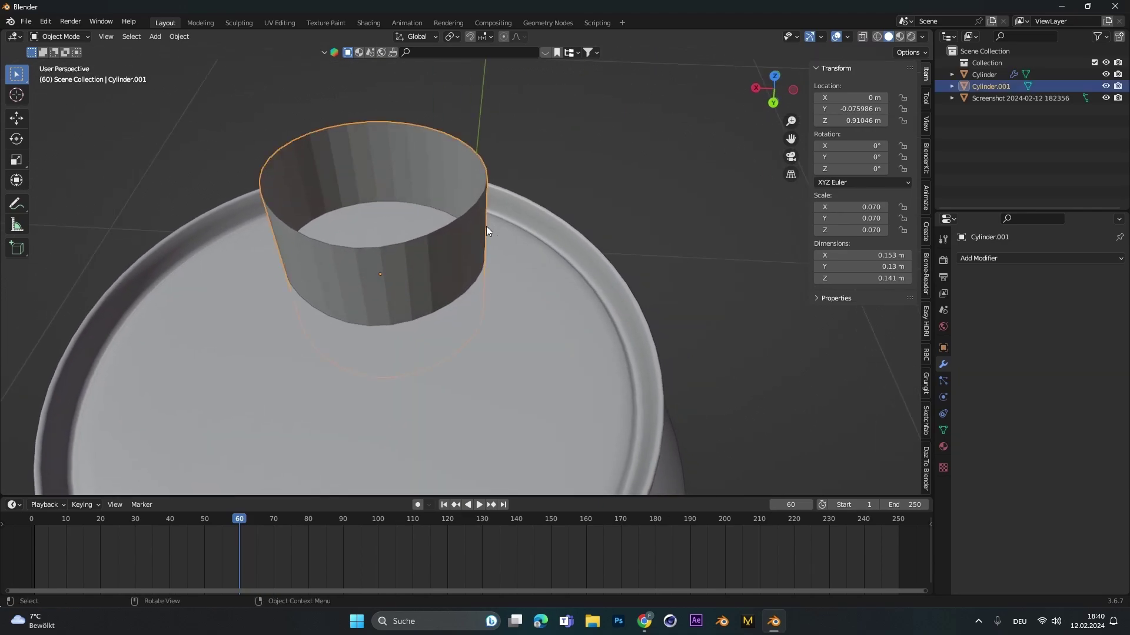
pyautogui.click(511, 327)
pyautogui.click(1056, 260)
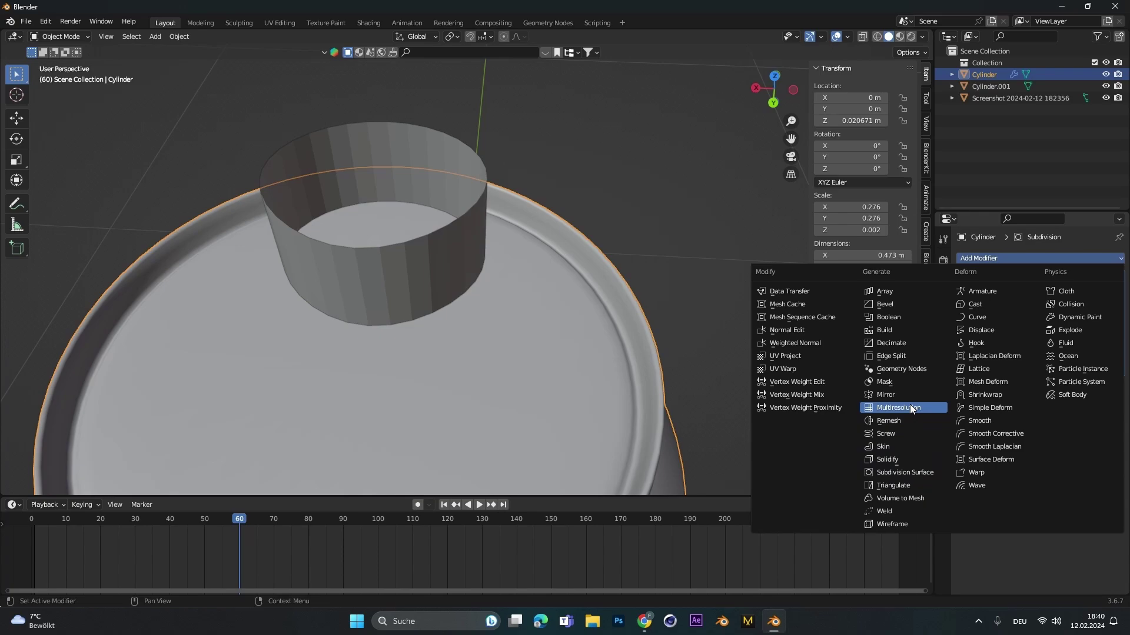
pyautogui.click(890, 318)
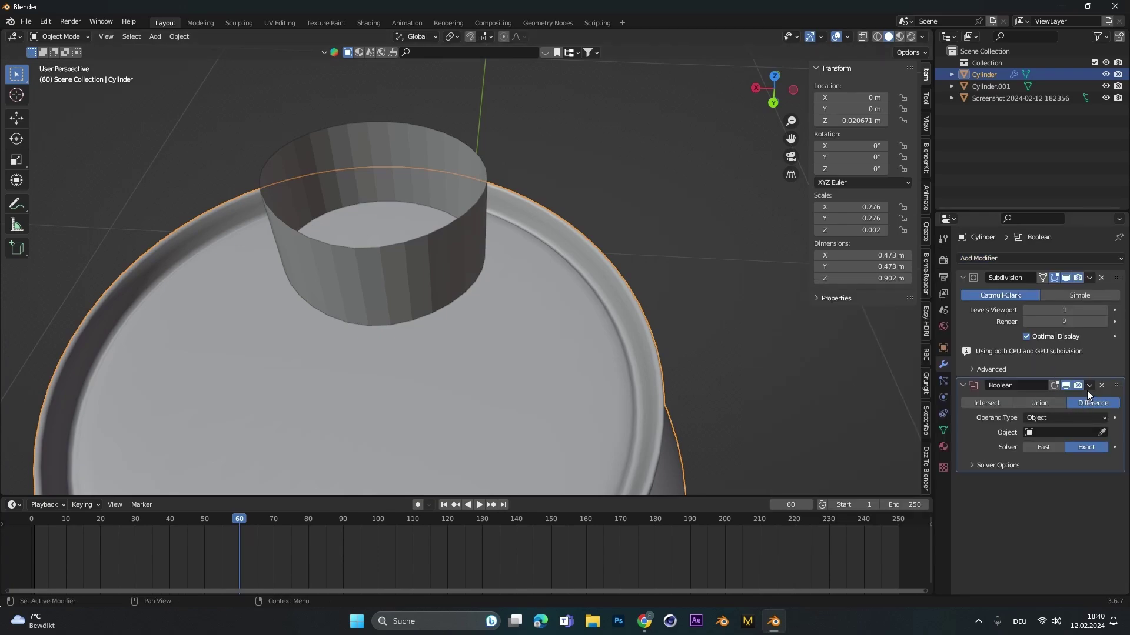
pyautogui.click(1103, 433)
pyautogui.click(462, 194)
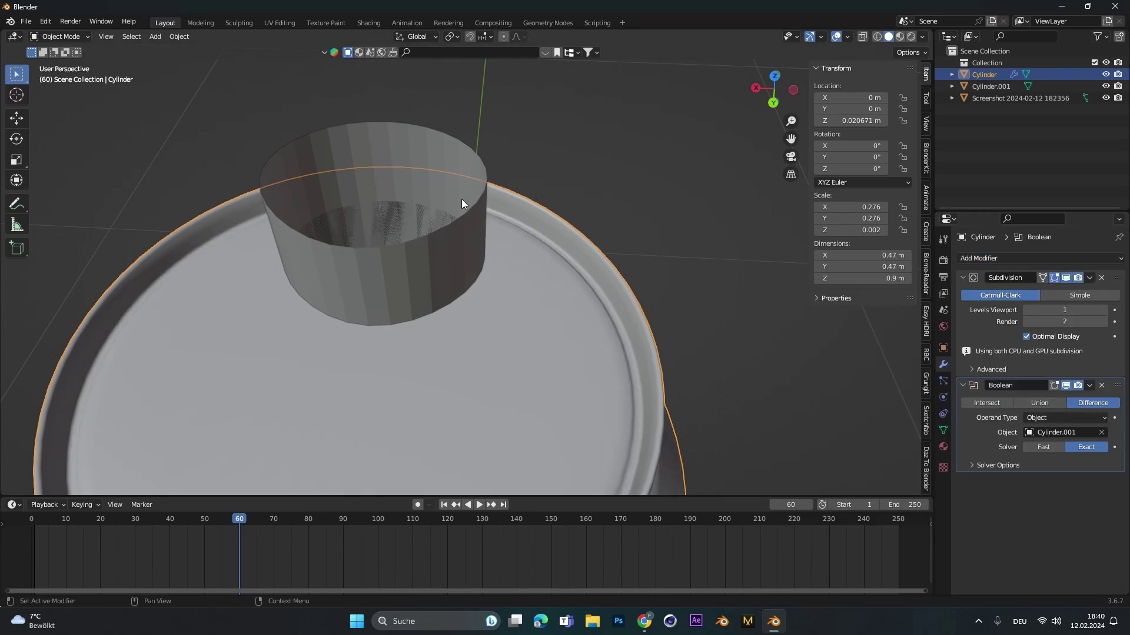
# Step: Hide the small cylinder and examine the opening cut into the can's lid
pyautogui.moveTo(461, 199); pyautogui.dragTo(580, 172, button='middle')
pyautogui.click(579, 171)
pyautogui.press('h')
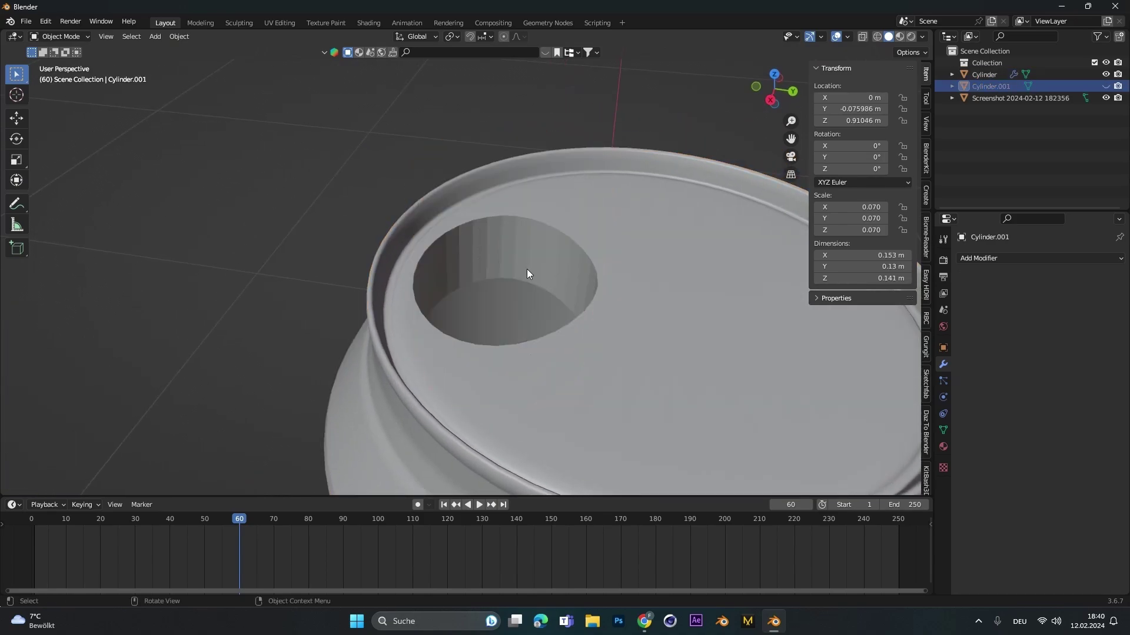
pyautogui.moveTo(527, 271); pyautogui.dragTo(393, 210, button='middle')
# Step: Unhide the small cylinder and raise it about 0.053 m along Z to make the cut shallower
pyautogui.hotkey('alt', 'h')
pyautogui.press('g')
pyautogui.press('z')
pyautogui.click(469, 172)
pyautogui.press('h')
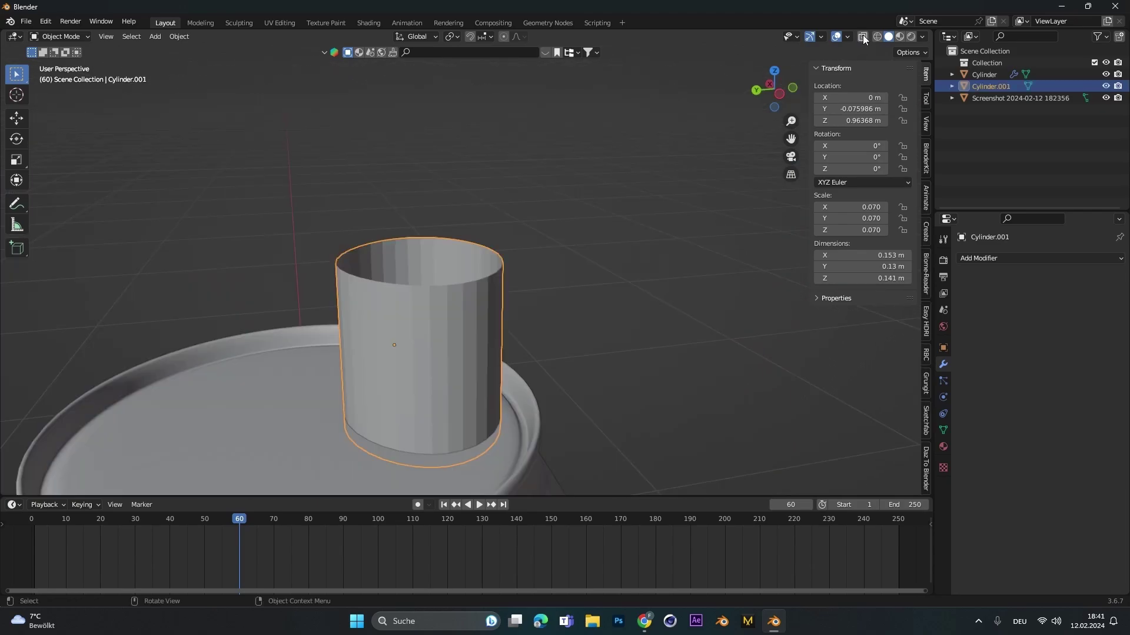
# Step: With X-ray on, raise the small cylinder about 0.005 m more along Z so only its lower rim dips into the lid
pyautogui.click(863, 36)
pyautogui.keyDown('shift'); pyautogui.moveTo(453, 375); pyautogui.dragTo(402, 207, button='middle'); pyautogui.keyUp('shift')
pyautogui.scroll(4, 403, 207)
pyautogui.keyDown('shift'); pyautogui.moveTo(333, 200); pyautogui.dragTo(382, 245, button='middle'); pyautogui.keyUp('shift')
pyautogui.scroll(1, 390, 248)
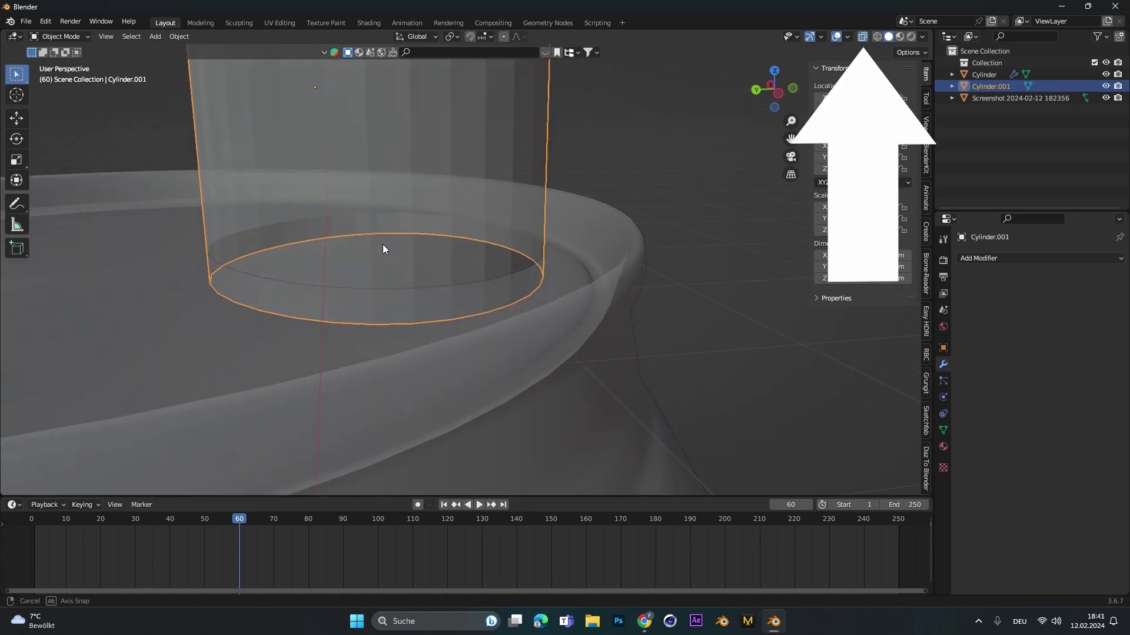
pyautogui.press('g')
pyautogui.press('z')
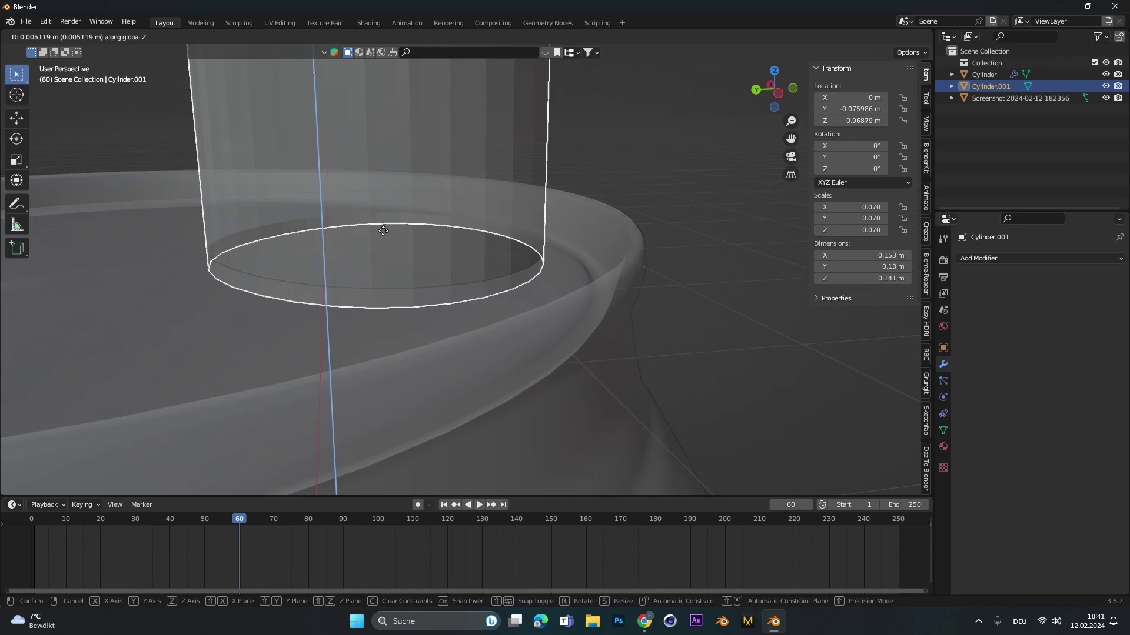
pyautogui.click(383, 230)
pyautogui.click(436, 174)
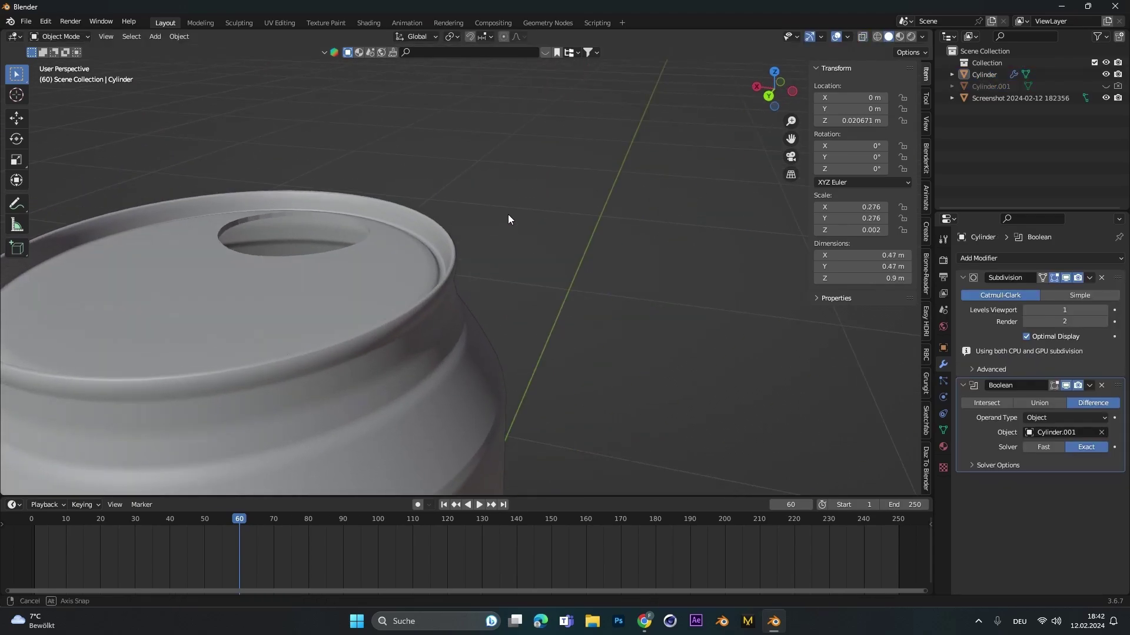
pyautogui.scroll(-3, 412, 248)
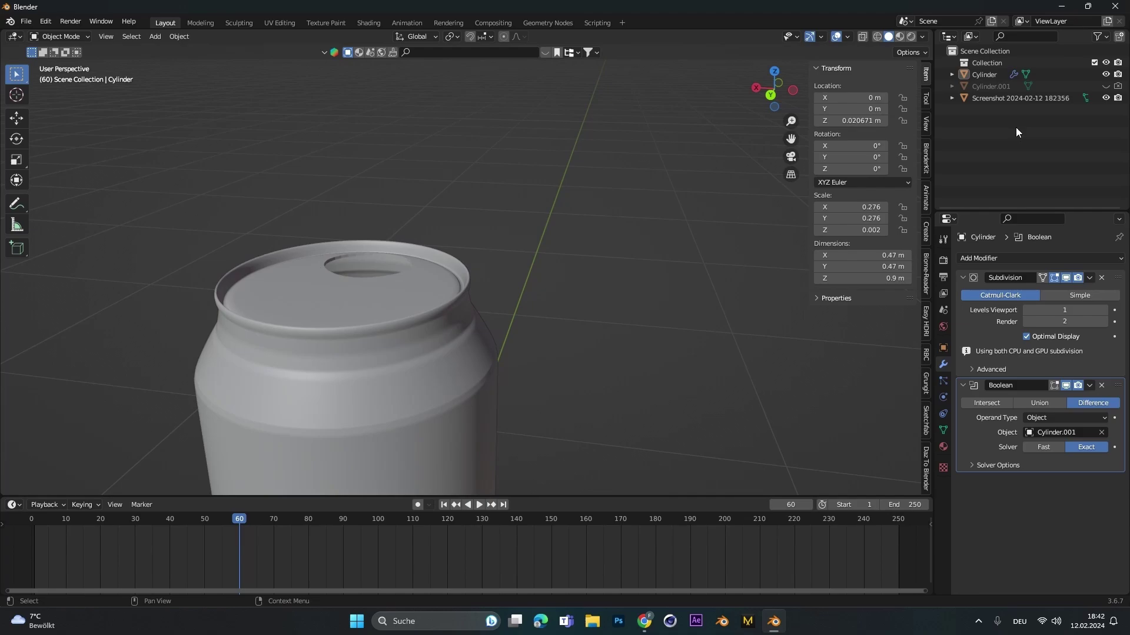
# Step: Unhide the small cylinder and add a Subdivision Surface modifier to it with 3 viewport levels
pyautogui.click(1106, 86)
pyautogui.click(333, 235)
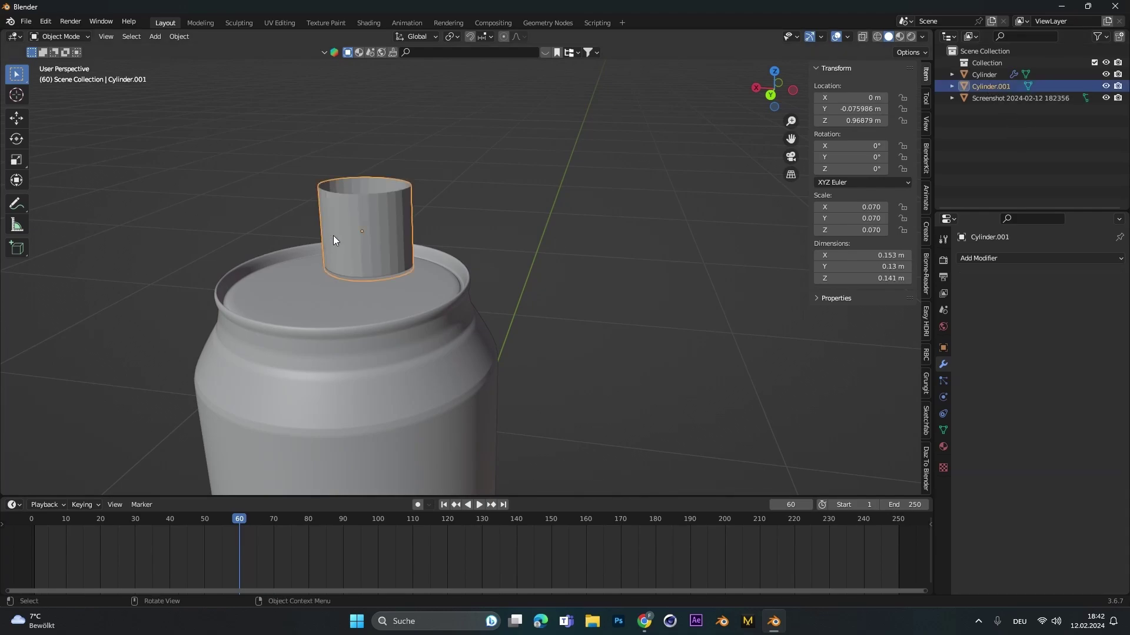
pyautogui.click(977, 259)
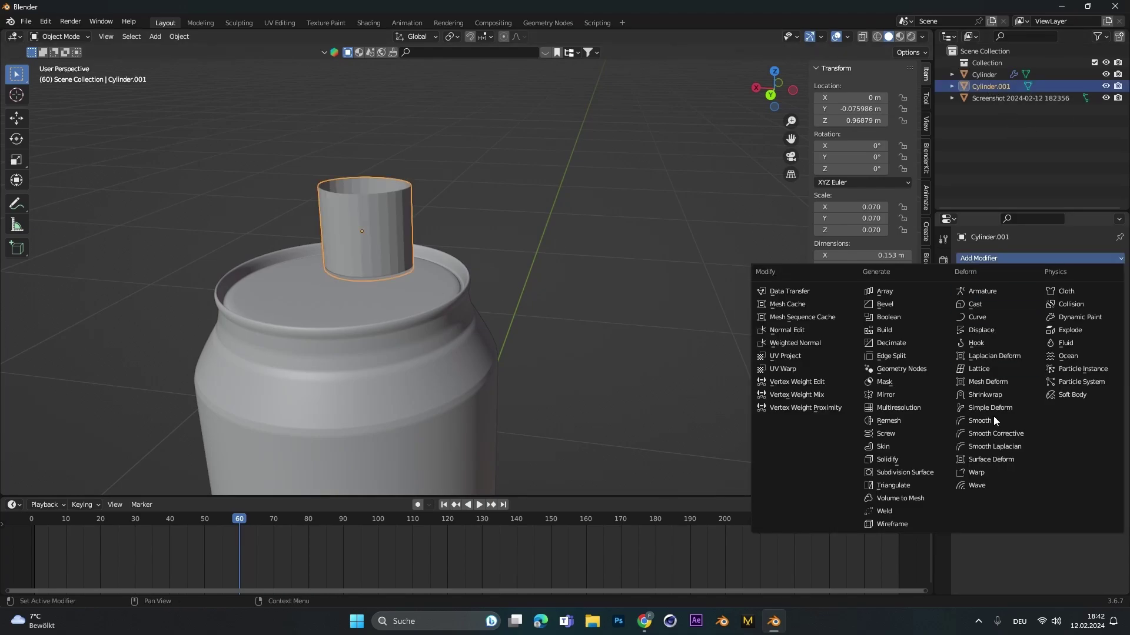
pyautogui.click(902, 472)
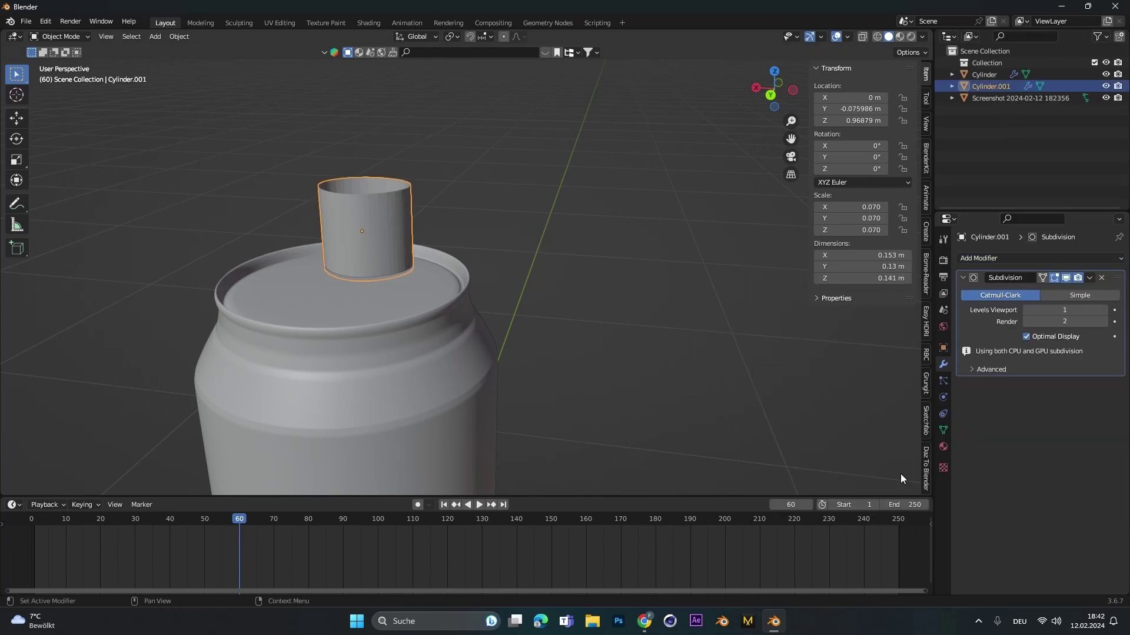
pyautogui.click(1103, 310)
# Step: Apply smooth shading to the small cylinder above the lid
pyautogui.scroll(4, 373, 272)
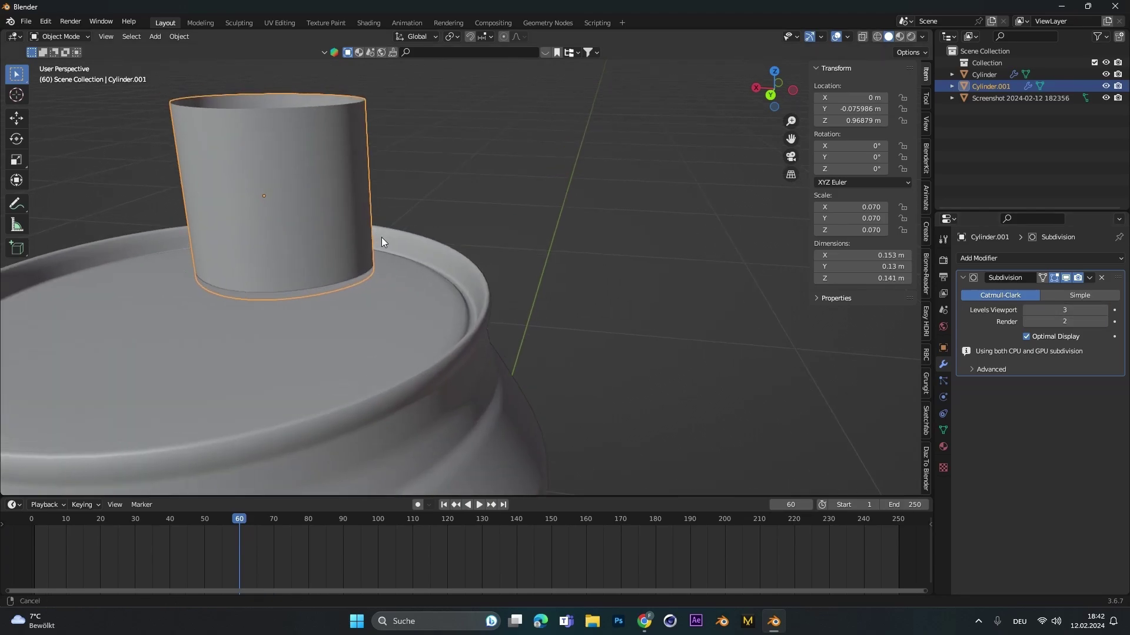
pyautogui.scroll(3, 381, 241)
pyautogui.rightClick(294, 277)
pyautogui.moveTo(330, 277)
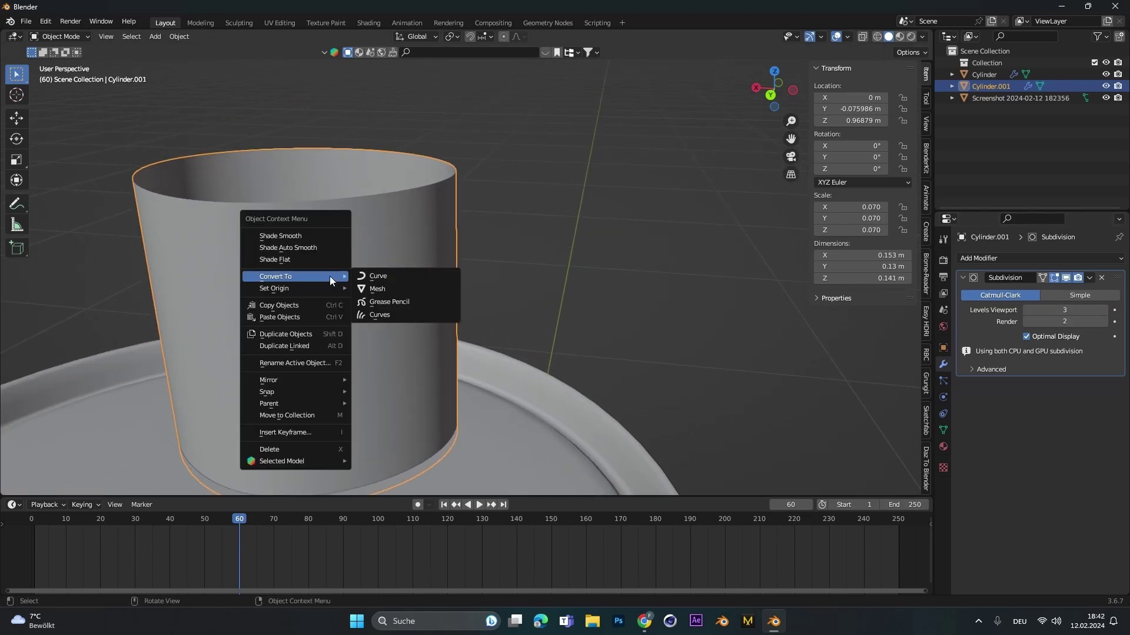
pyautogui.click(302, 235)
# Step: Hide the small cylinder, select the can and inspect the edge of its drinking opening
pyautogui.scroll(-3, 453, 300)
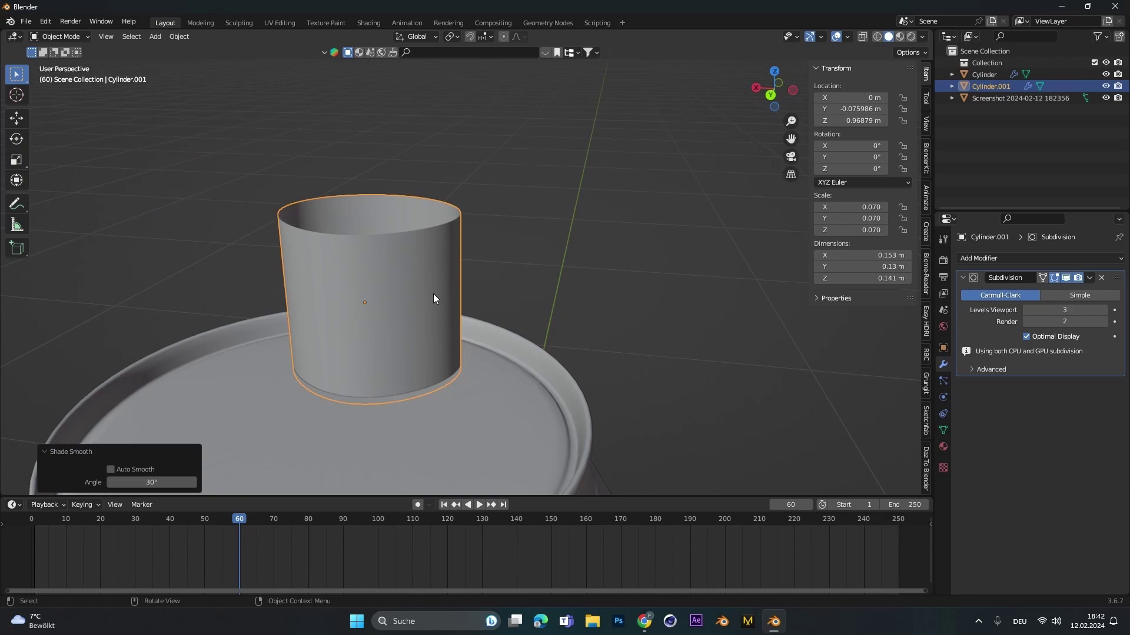
pyautogui.press('h')
pyautogui.click(444, 371)
pyautogui.scroll(3, 430, 388)
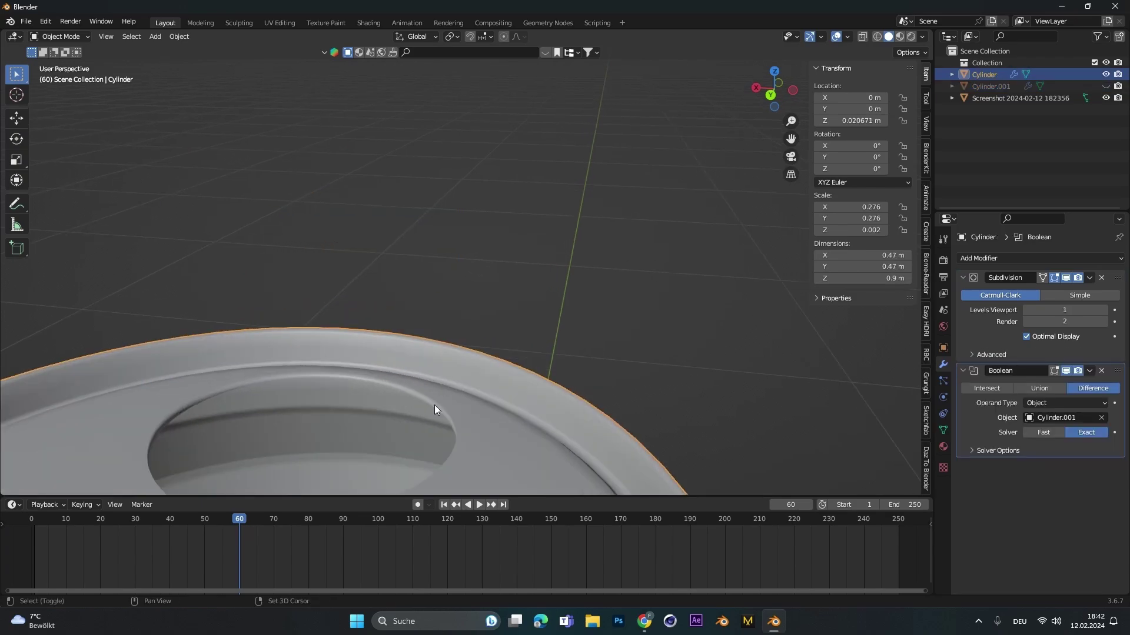
pyautogui.scroll(3, 498, 297)
pyautogui.keyDown('shift'); pyautogui.moveTo(435, 405); pyautogui.dragTo(441, 296, button='middle'); pyautogui.keyUp('shift')
pyautogui.scroll(-5, 580, 305)
pyautogui.scroll(-4, 594, 221)
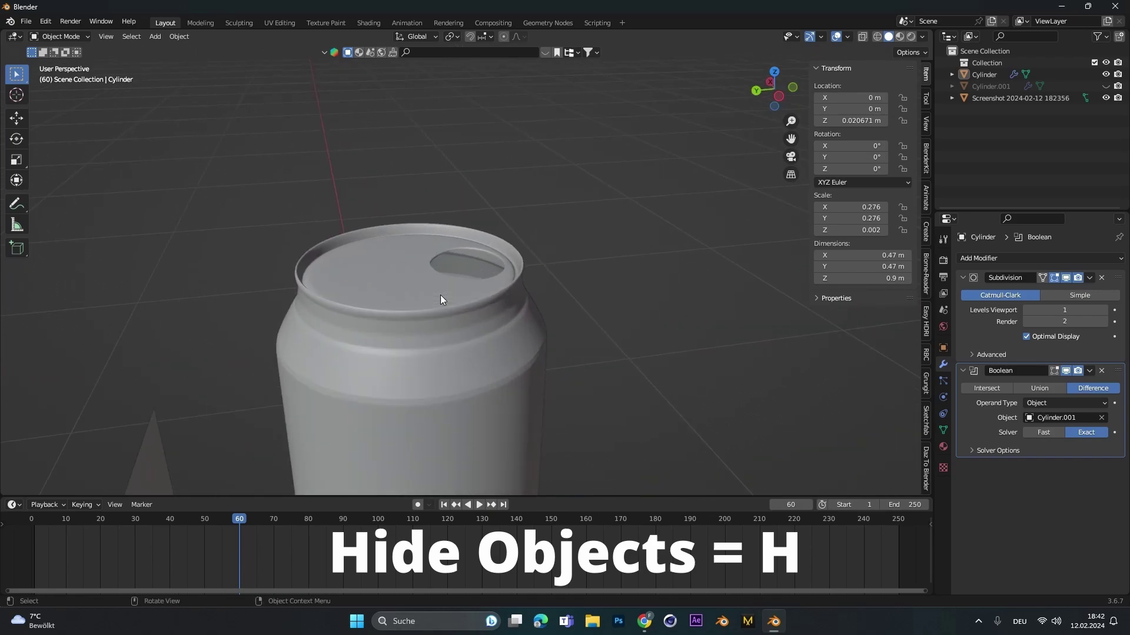
# Step: Add a new mesh cylinder for the pull tab and raise it 1.1118 m along Z above the can
pyautogui.hotkey('shift', 'a')
pyautogui.moveTo(532, 203)
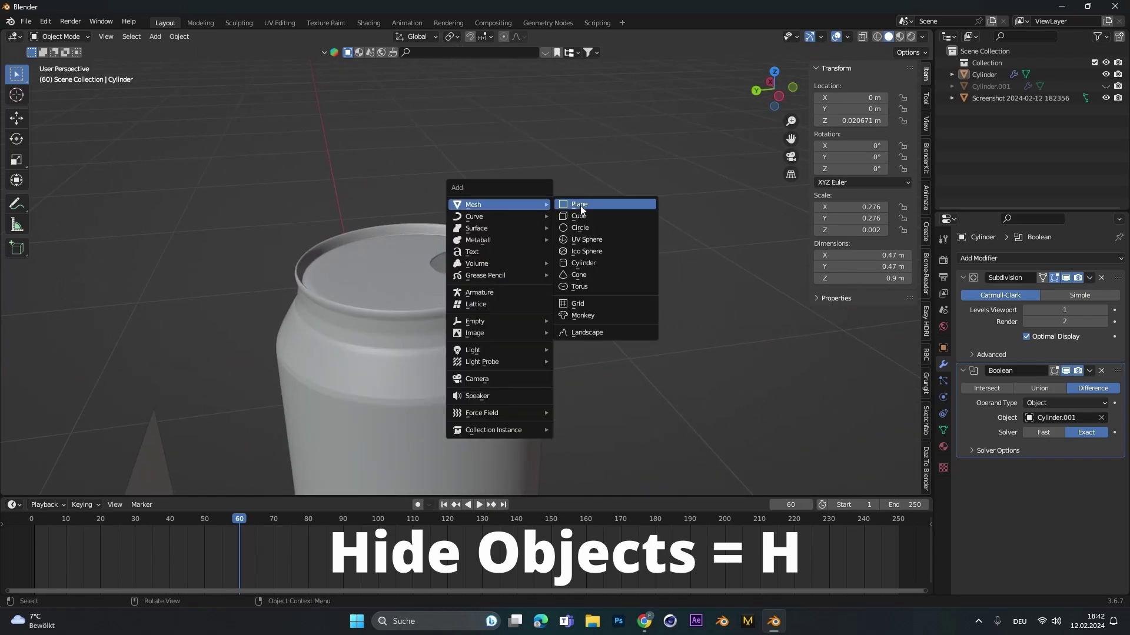
pyautogui.click(585, 267)
pyautogui.scroll(-6, 563, 295)
pyautogui.press('g')
pyautogui.press('z')
pyautogui.click(539, 94)
# Step: Flatten the new cylinder into a thin disc with a Z scale of 0.015
pyautogui.press('s')
pyautogui.press('z')
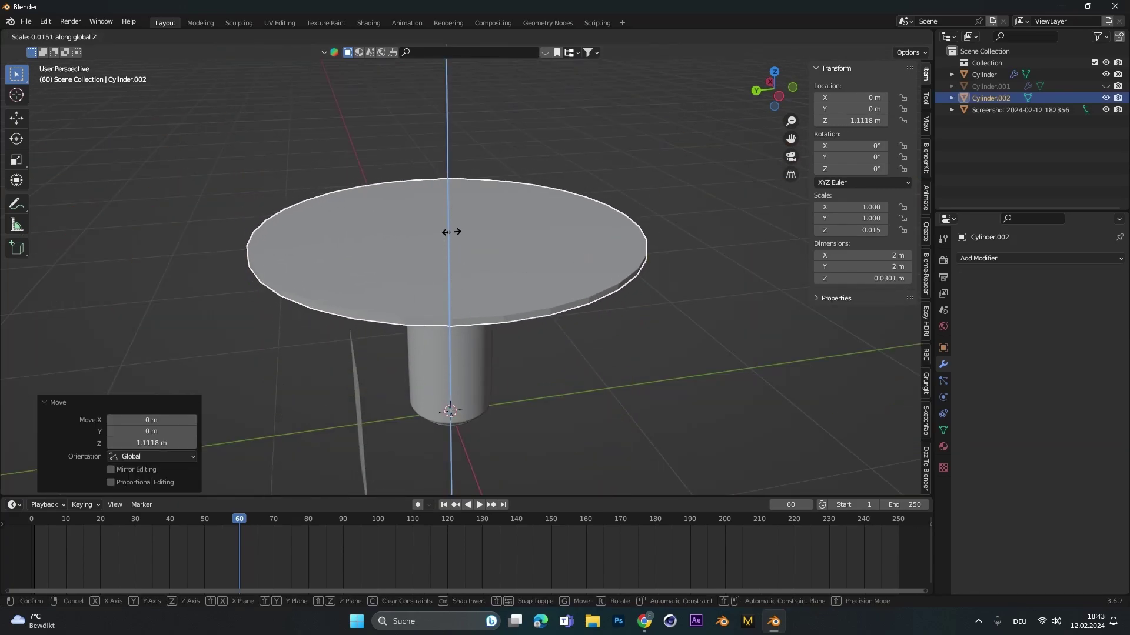
pyautogui.click(451, 232)
# Step: In edit mode with X-ray on, scale the disc's whole mesh down to about 0.12 m across, viewed from above
pyautogui.moveTo(452, 232); pyautogui.dragTo(479, 465, button='middle')
pyautogui.press('Tab')
pyautogui.hotkey('alt', 'z')
pyautogui.click(446, 411)
pyautogui.scroll(-3, 447, 406)
pyautogui.press('g')
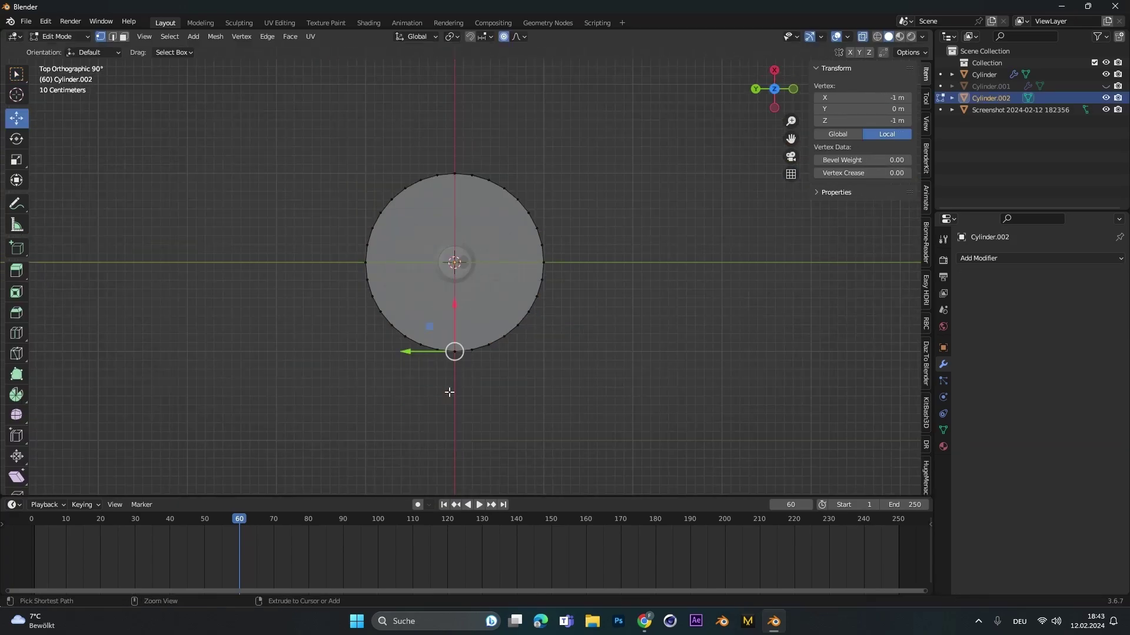
pyautogui.scroll(5, 449, 393)
pyautogui.press('a')
pyautogui.press('s')
pyautogui.click(473, 249)
pyautogui.scroll(8, 471, 250)
pyautogui.press('s')
pyautogui.click(521, 187)
pyautogui.keyDown('alt'); pyautogui.moveTo(521, 187); pyautogui.dragTo(439, 245, button='middle'); pyautogui.keyUp('alt')
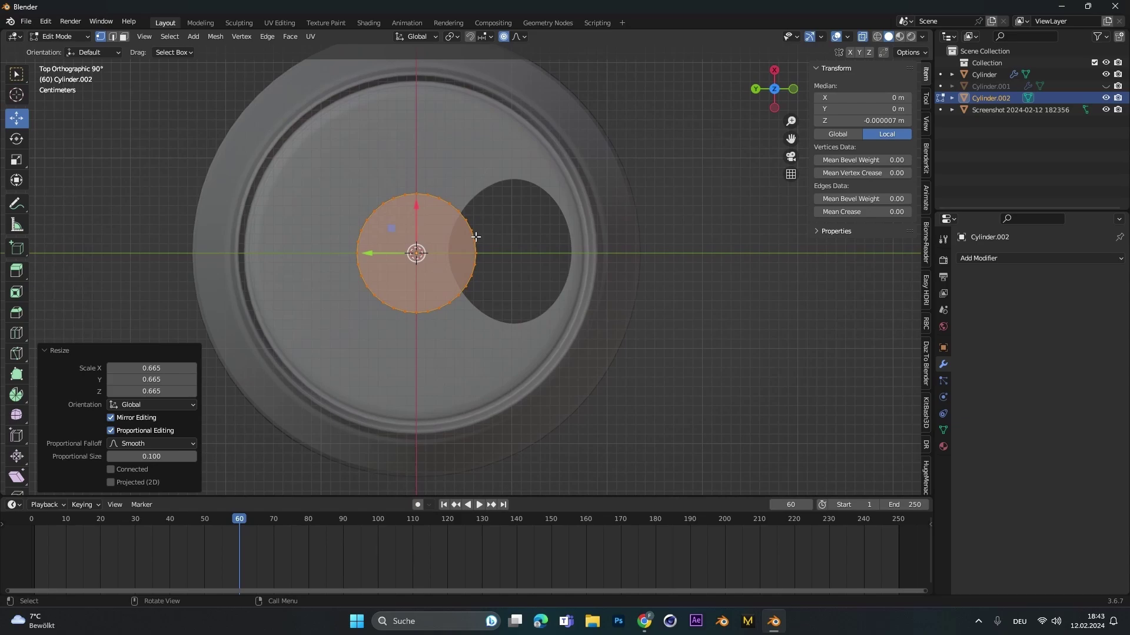
pyautogui.scroll(2, 475, 236)
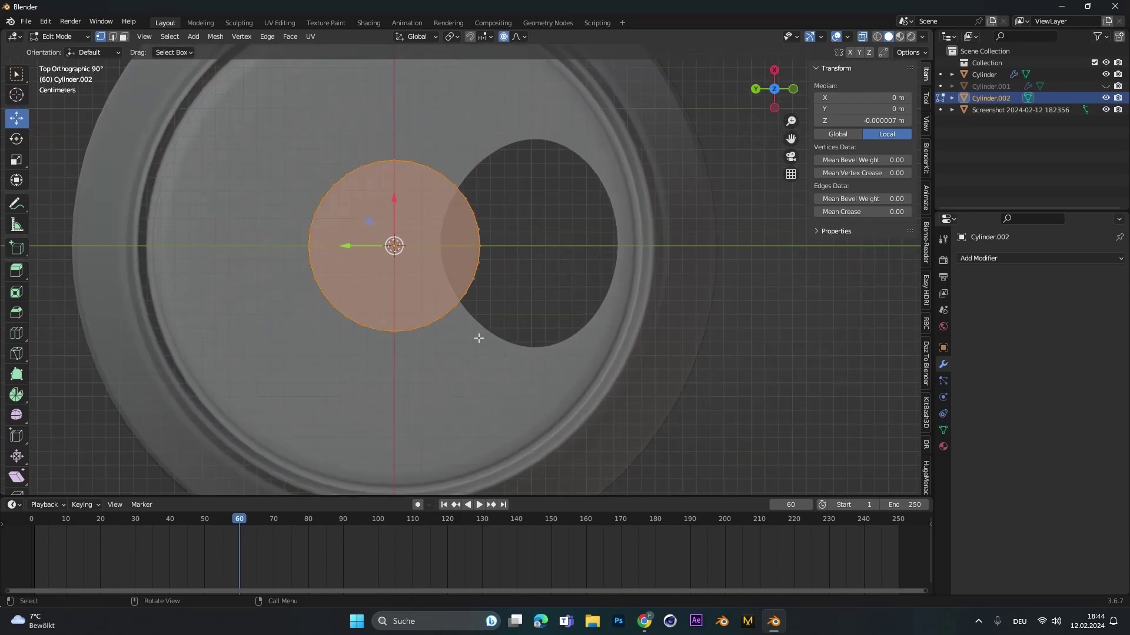
# Step: Move the half of the disc nearest the drinking opening along negative Y and scale it, forming a tab outline about 0.17 m long
pyautogui.moveTo(479, 340); pyautogui.dragTo(390, 137)
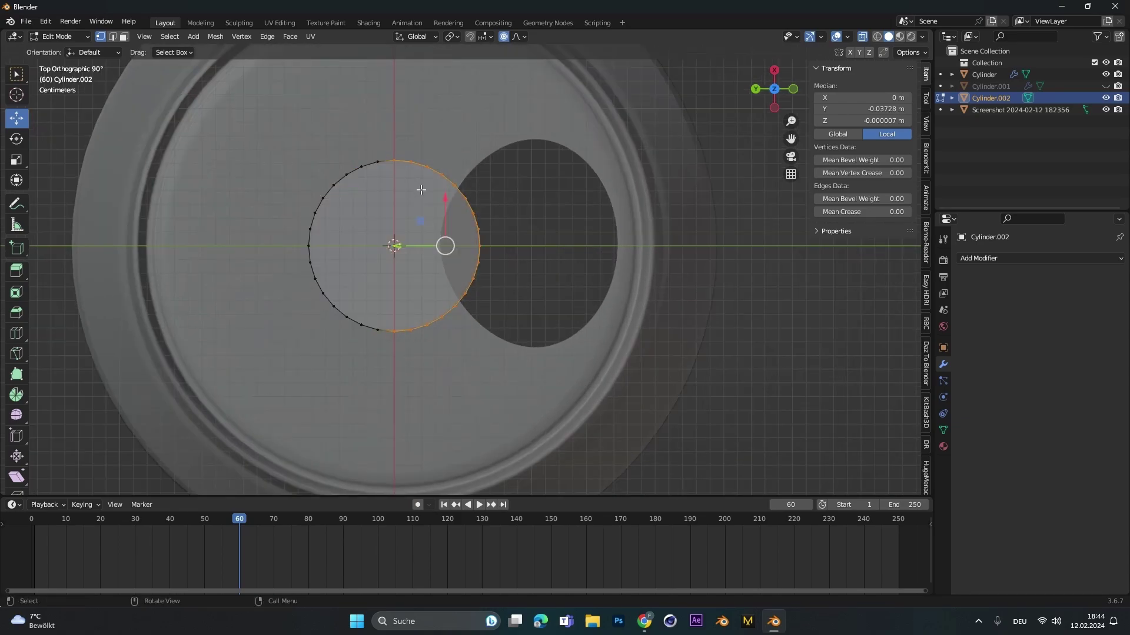
pyautogui.press('g')
pyautogui.press('y')
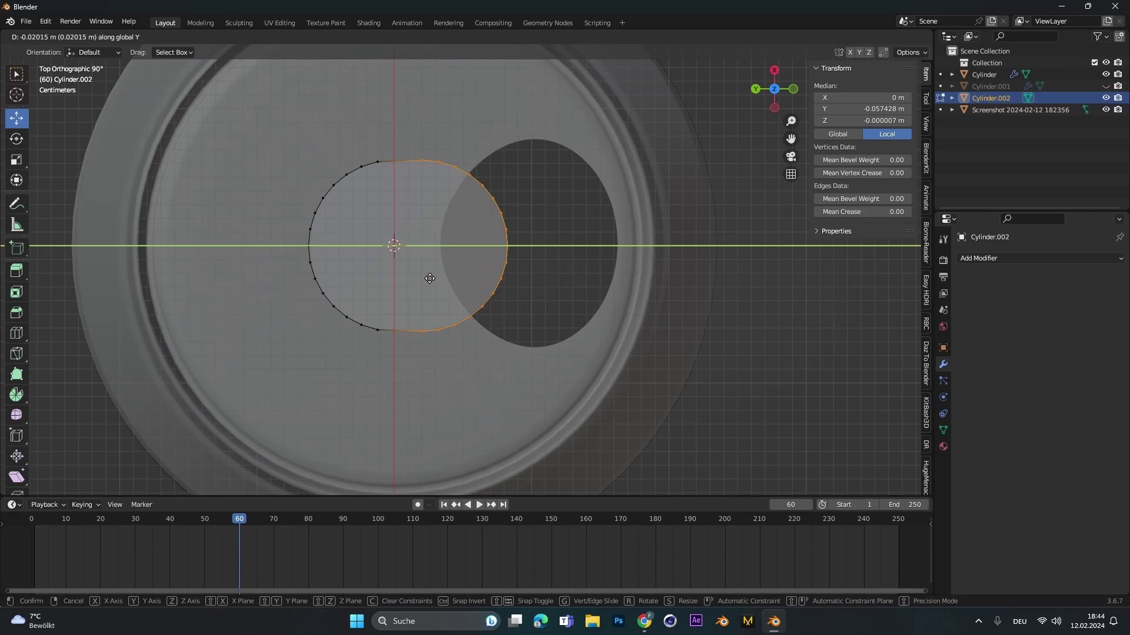
pyautogui.click(503, 245)
pyautogui.press('s')
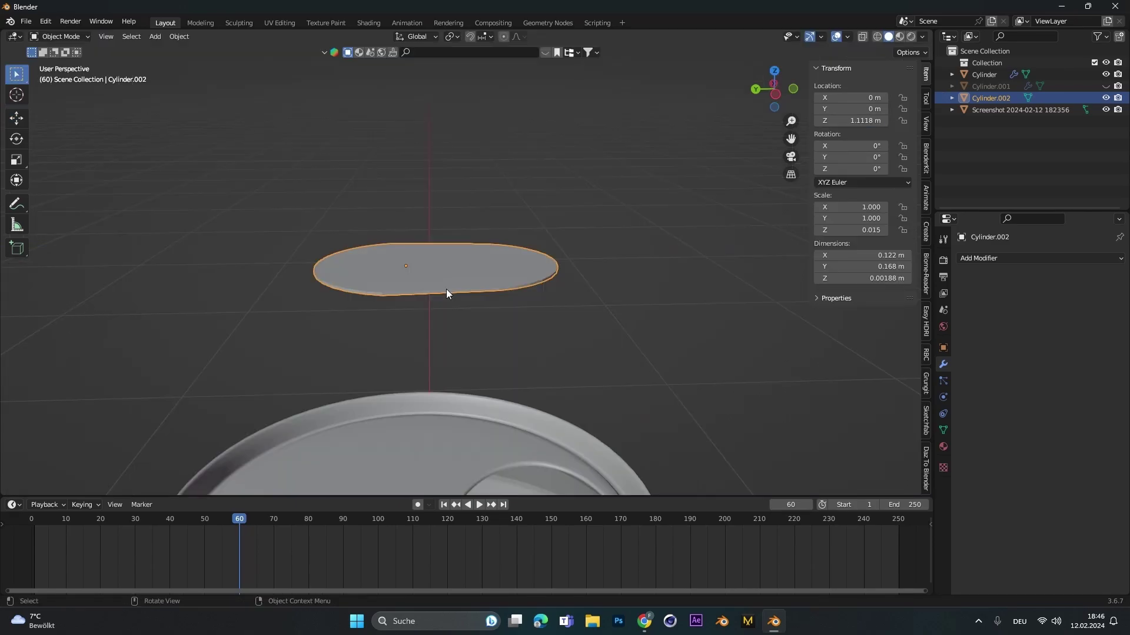
# Step: Add another mesh cylinder, shrink it to fit inside the tab outline and open its mesh for editing
pyautogui.hotkey('shift', 'a')
pyautogui.moveTo(491, 269)
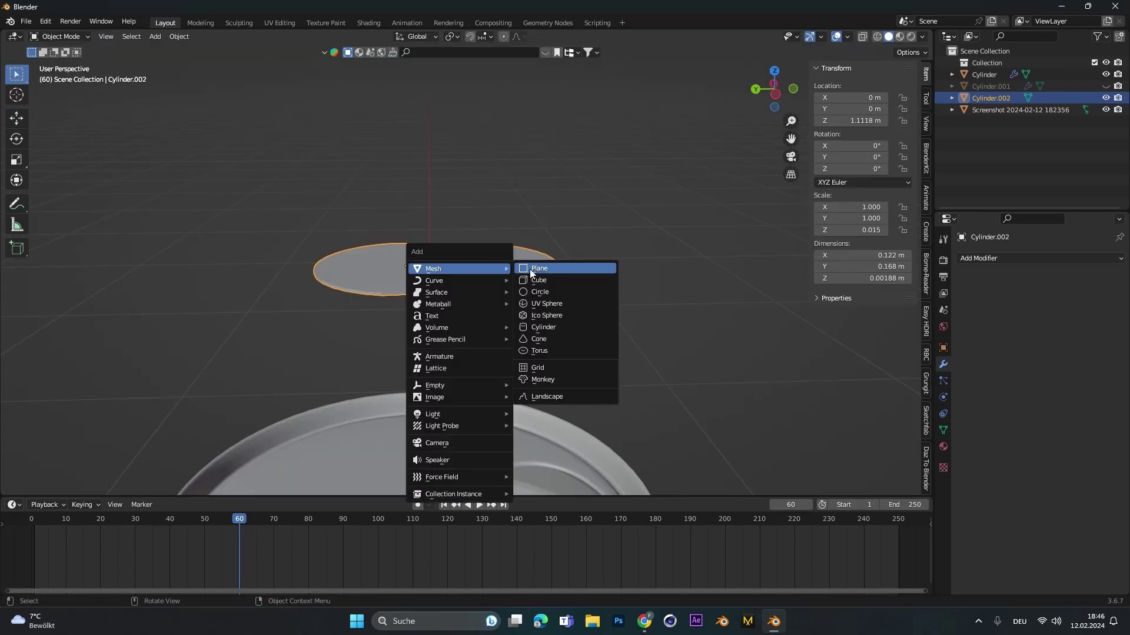
pyautogui.click(548, 327)
pyautogui.press('s')
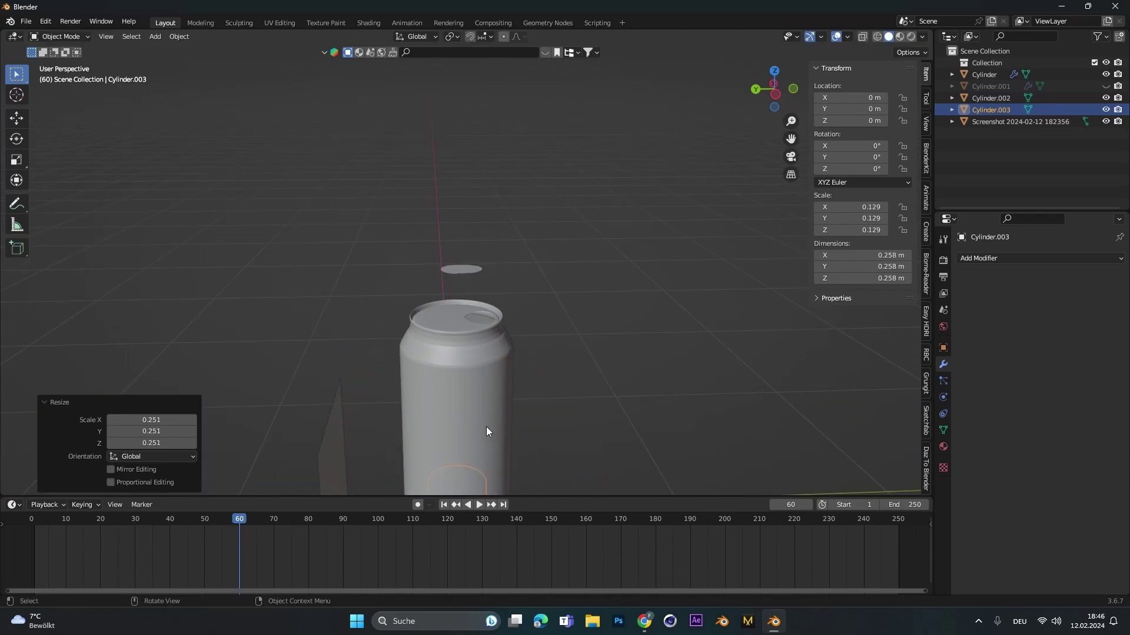
pyautogui.moveTo(486, 426); pyautogui.dragTo(474, 250, button='middle')
pyautogui.press('Tab')
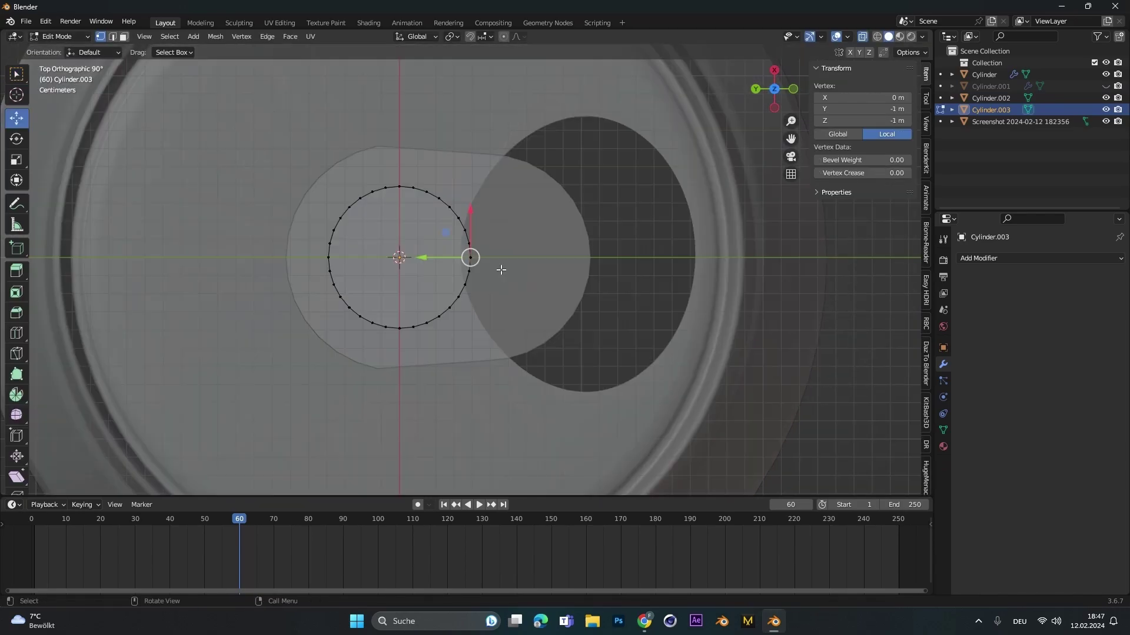
# Step: Flatten the small cylinder's side facing the opening 0.027 m along Y with proportional editing, and lower the cylinder 0.028 m through the tab
pyautogui.moveTo(499, 269); pyautogui.dragTo(399, 260)
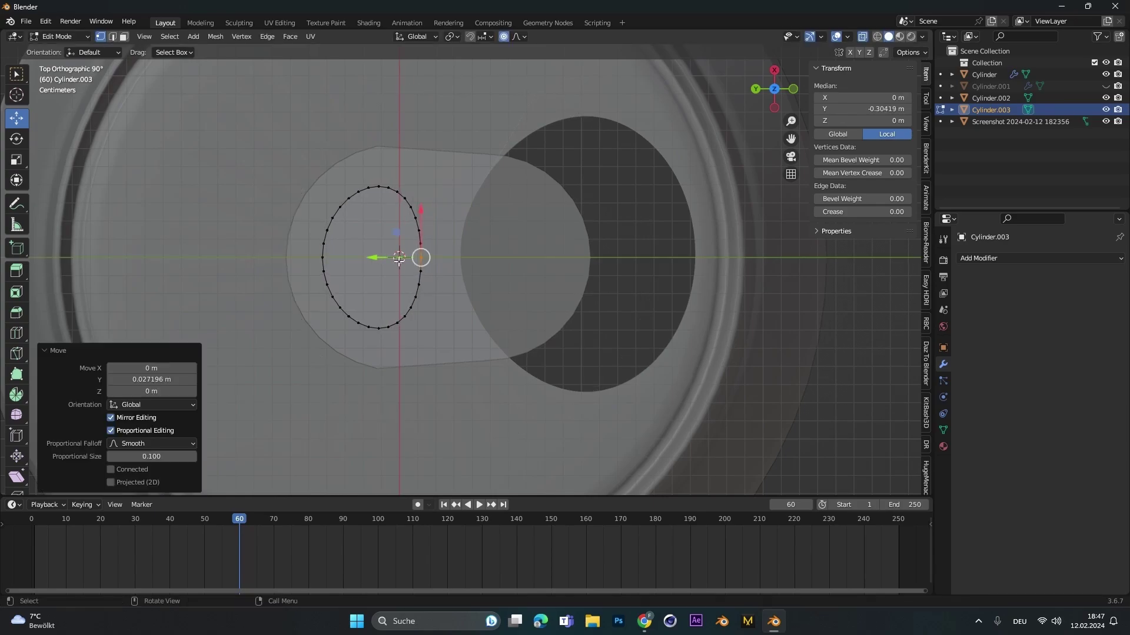
pyautogui.press('Tab')
pyautogui.moveTo(474, 245); pyautogui.dragTo(479, 153, button='middle')
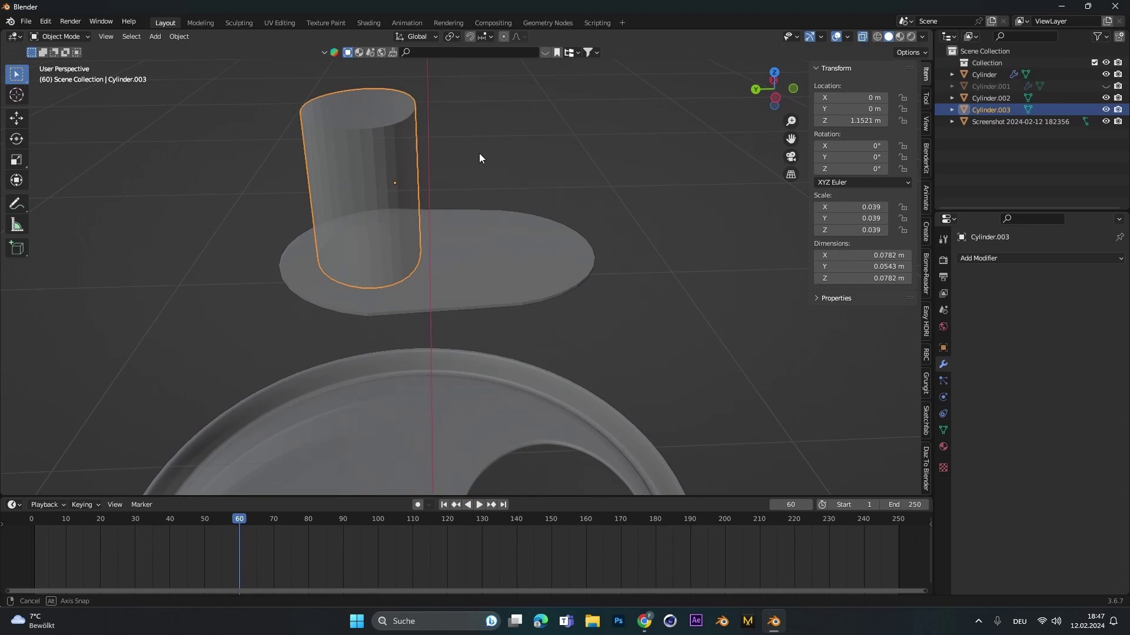
pyautogui.press('g')
pyautogui.click(400, 203)
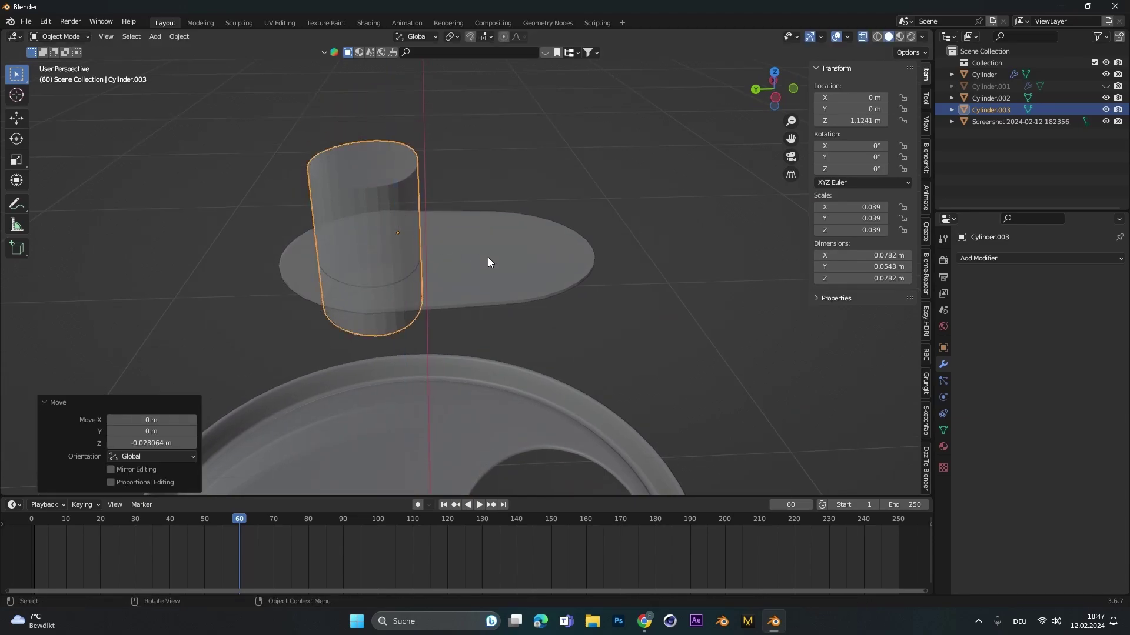
# Step: Add a Subdivision Surface modifier to the small cylinder, compare Simple subdivision, and settle on Catmull-Clark with viewport level 1
pyautogui.click(1039, 257)
pyautogui.click(919, 472)
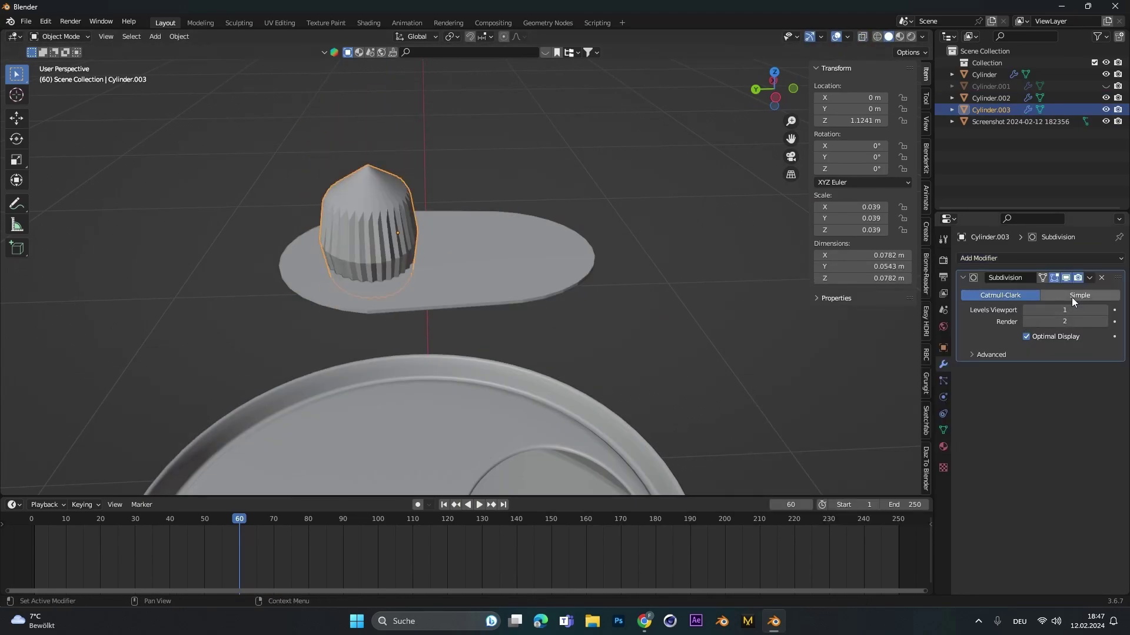
pyautogui.click(1104, 311)
pyautogui.click(1083, 310)
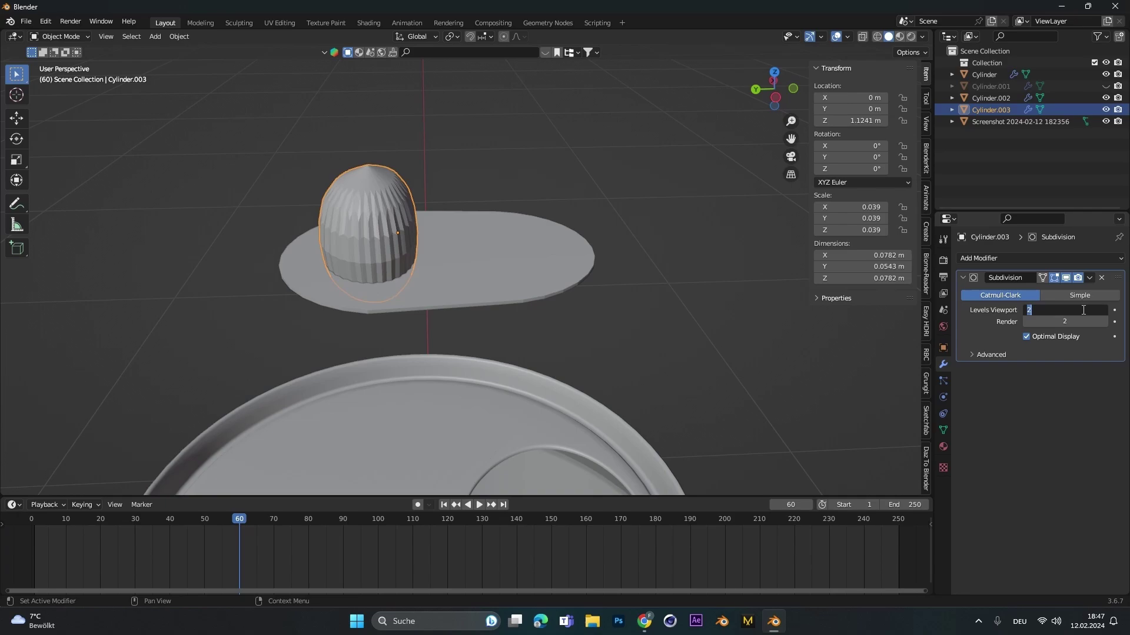
pyautogui.click(1085, 296)
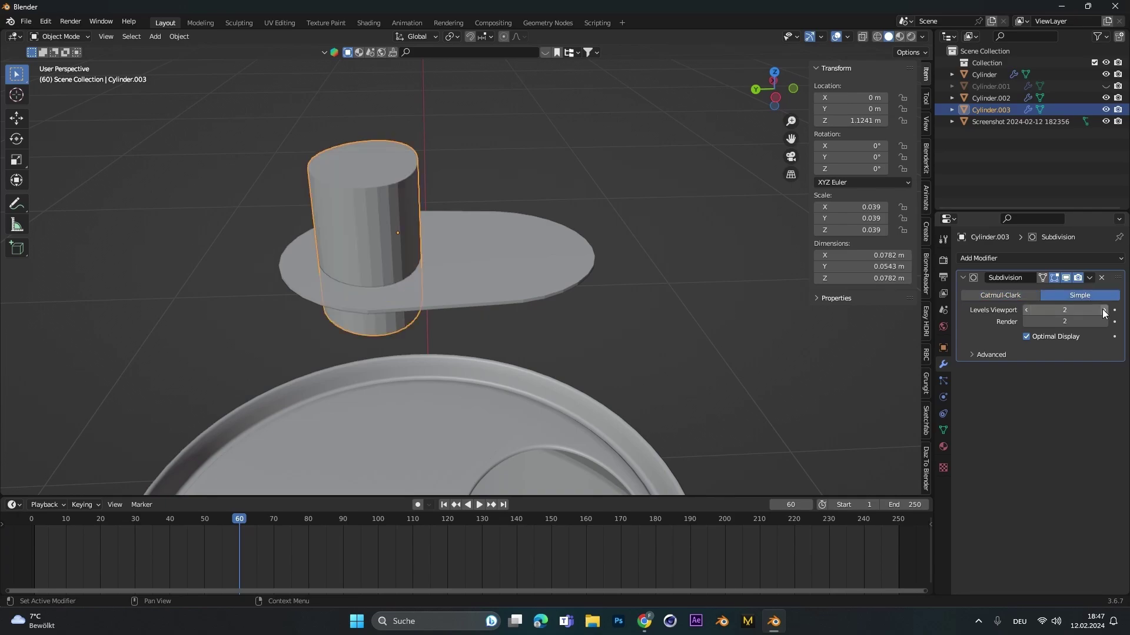
pyautogui.click(1105, 312)
pyautogui.click(1027, 310)
pyautogui.click(1026, 310)
pyautogui.click(1019, 296)
# Step: Delete the top and bottom cap faces of the small cylinder in edit mode, leaving an open tube
pyautogui.press('Tab')
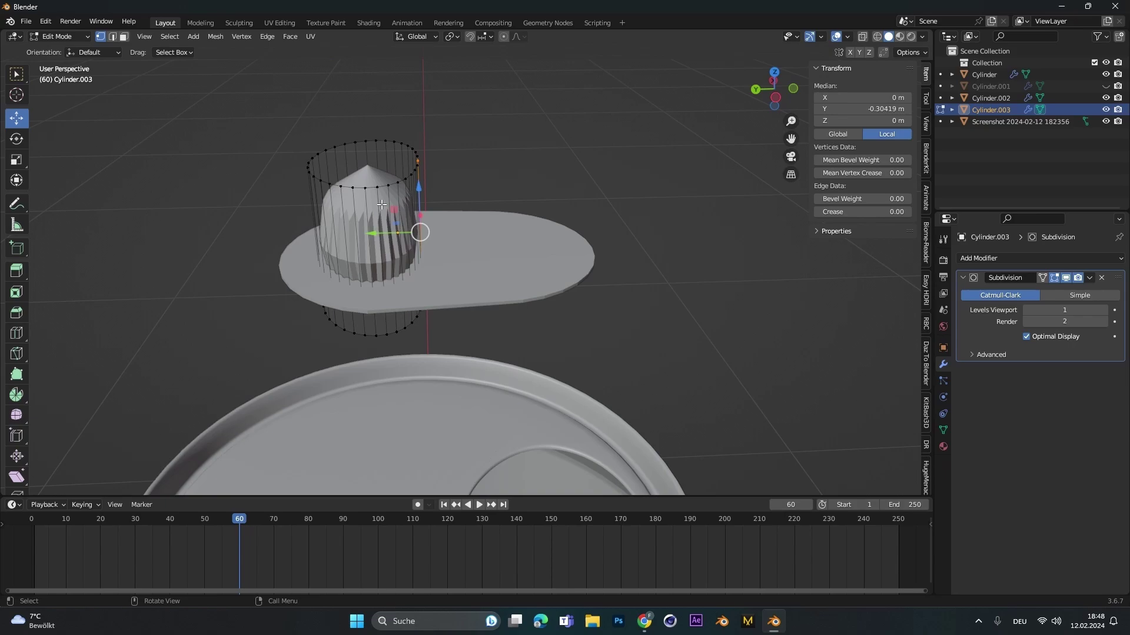
pyautogui.click(374, 171)
pyautogui.keyDown('alt'); pyautogui.click(356, 145); pyautogui.keyUp('alt')
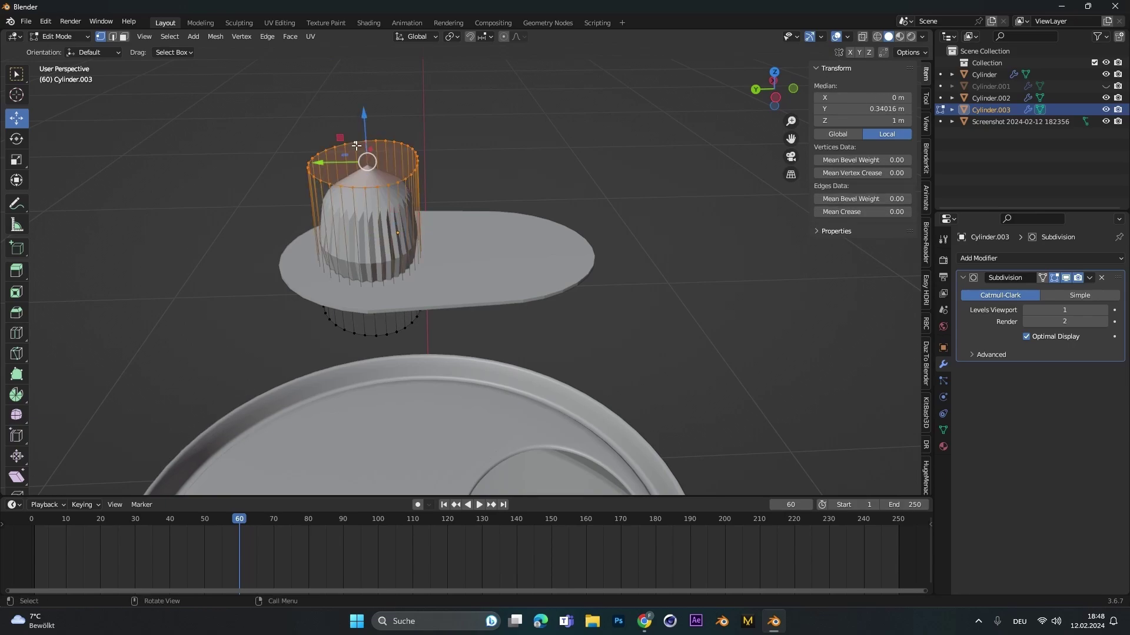
pyautogui.press('x')
pyautogui.click(356, 146)
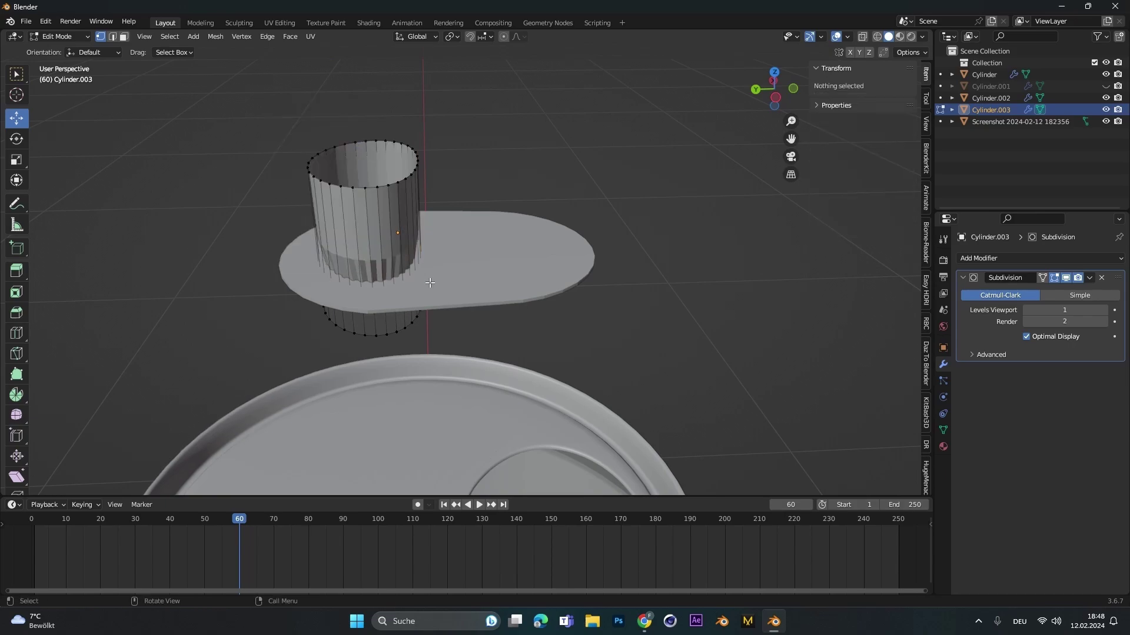
pyautogui.keyDown('alt'); pyautogui.click(388, 335); pyautogui.keyUp('alt')
pyautogui.press('x')
pyautogui.click(387, 335)
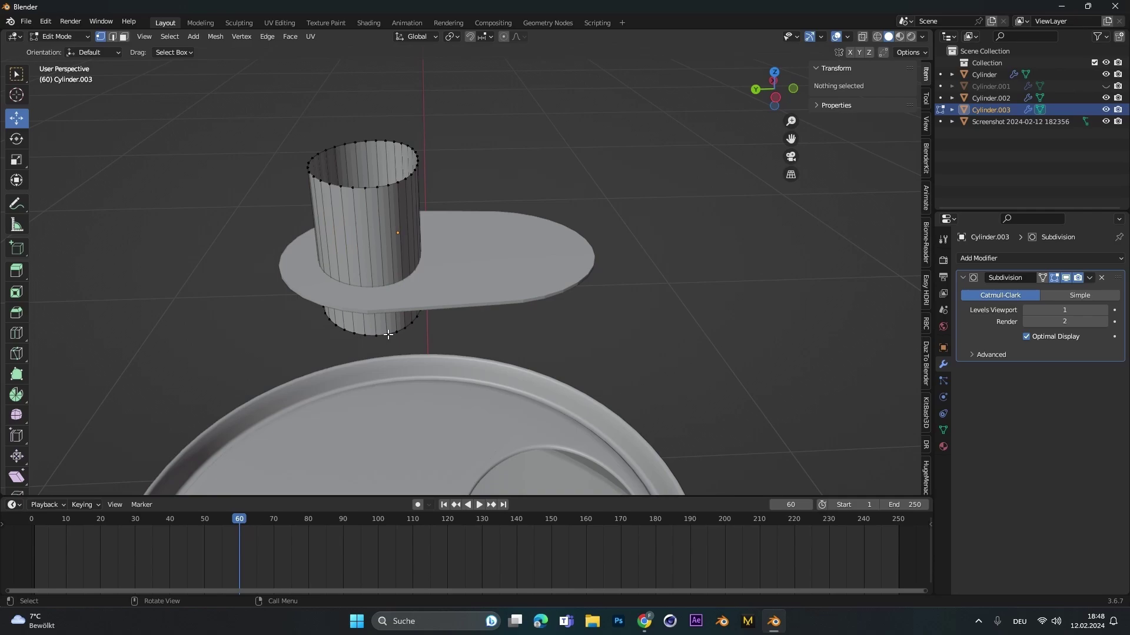
# Step: Set the tube's subdivision viewport level to 2 and shade it smooth
pyautogui.press('Tab')
pyautogui.click(1104, 311)
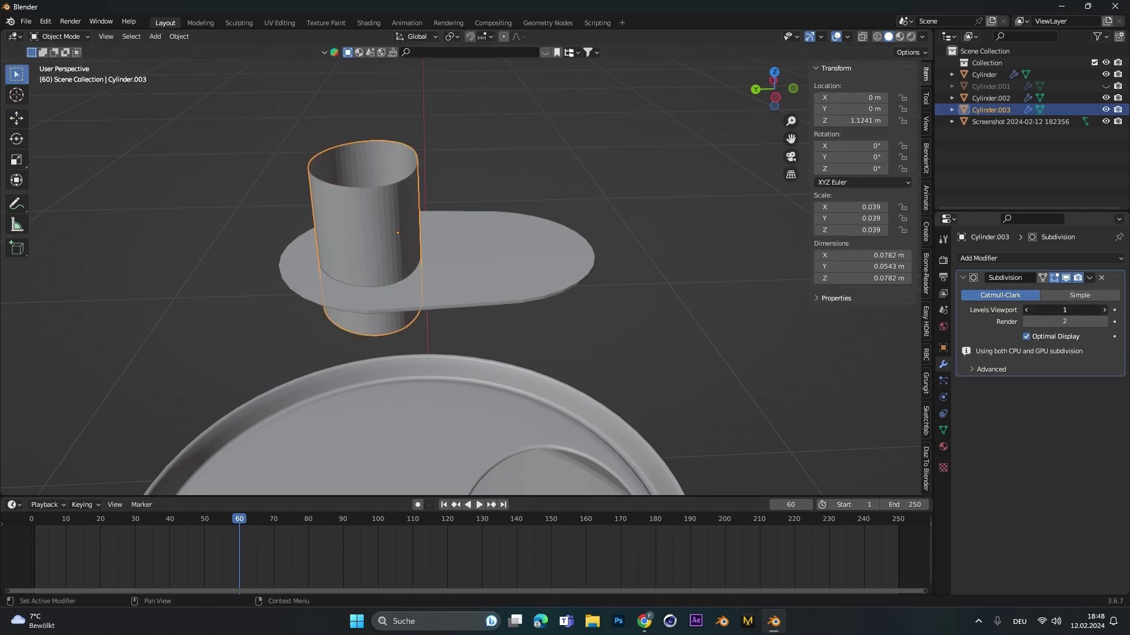
pyautogui.rightClick(344, 216)
pyautogui.click(344, 216)
# Step: Give the tab a Boolean Difference modifier, then duplicate the tube, mirror the copy on Y and shift it along Y onto the tab's other end
pyautogui.click(482, 211)
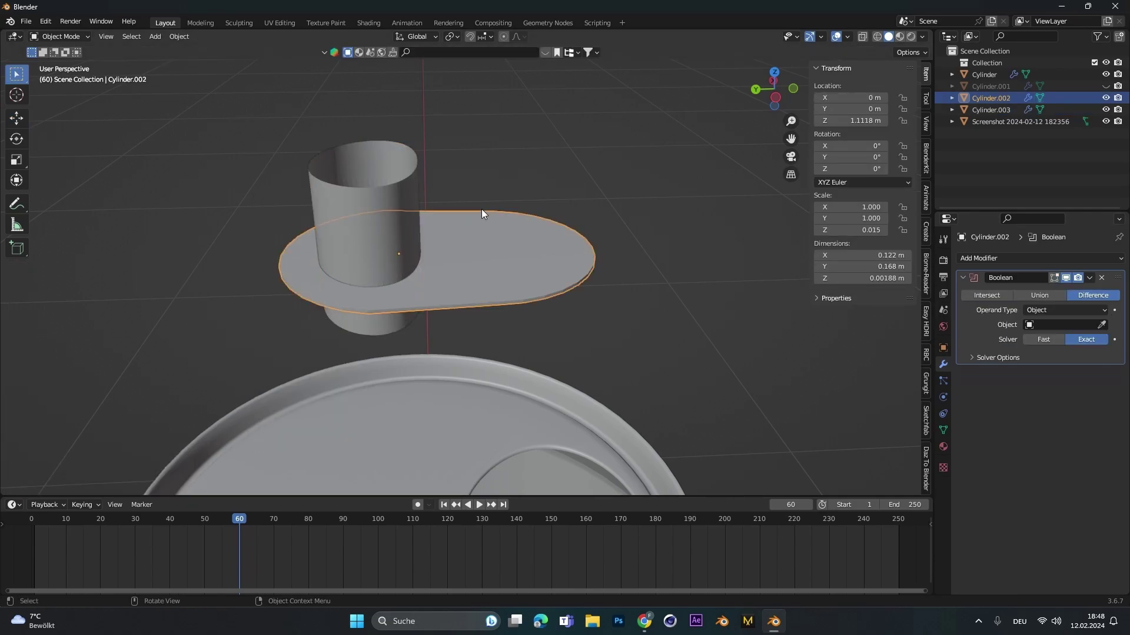
pyautogui.click(366, 223)
pyautogui.hotkey('shift', 'd')
pyautogui.click(502, 217)
pyautogui.hotkey('ctrl', 'm')
pyautogui.press('y')
pyautogui.press('Return')
pyautogui.press('g')
pyautogui.press('y')
pyautogui.click(494, 219)
# Step: Scale the duplicated tube down to about 0.058 m by 0.040 m so it fits inside its end of the tab
pyautogui.keyDown('alt'); pyautogui.moveTo(500, 223); pyautogui.dragTo(545, 264, button='middle'); pyautogui.keyUp('alt')
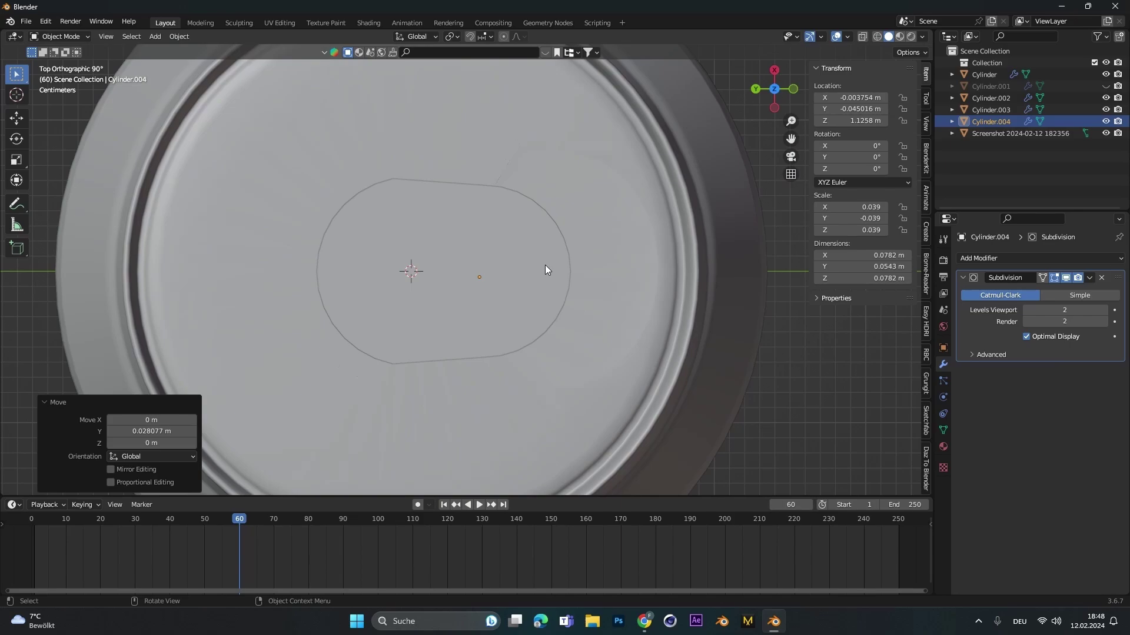
pyautogui.press('s')
pyautogui.click(559, 235)
pyautogui.keyDown('alt'); pyautogui.moveTo(579, 203); pyautogui.dragTo(405, 345, button='middle'); pyautogui.keyUp('alt')
pyautogui.scroll(-4, 500, 289)
pyautogui.scroll(5, 500, 289)
pyautogui.press('s')
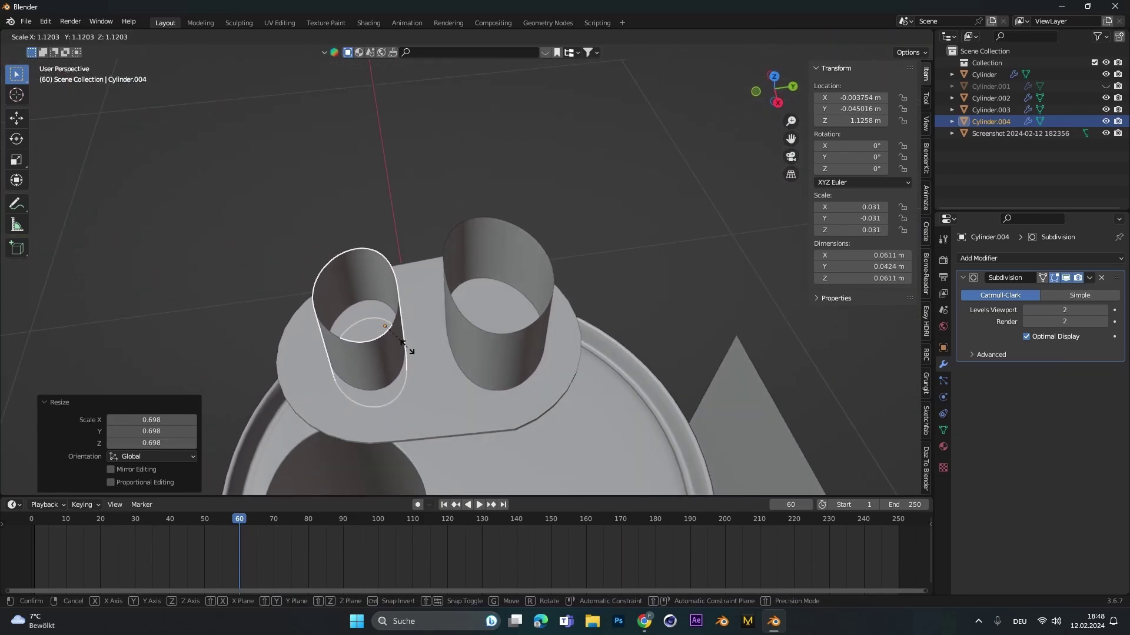
pyautogui.click(404, 346)
# Step: Set the larger tube, Cylinder.003, as the cutting object of the tab's Boolean modifier and hide that tube
pyautogui.click(500, 353)
pyautogui.click(510, 409)
pyautogui.click(1101, 325)
pyautogui.click(538, 353)
pyautogui.keyDown('shift'); pyautogui.moveTo(540, 356); pyautogui.dragTo(562, 263, button='middle'); pyautogui.keyUp('shift')
pyautogui.click(1105, 109)
# Step: Add a second Boolean Difference modifier to the tab with Cylinder.004 as its object, and hide the smaller tube
pyautogui.click(1039, 258)
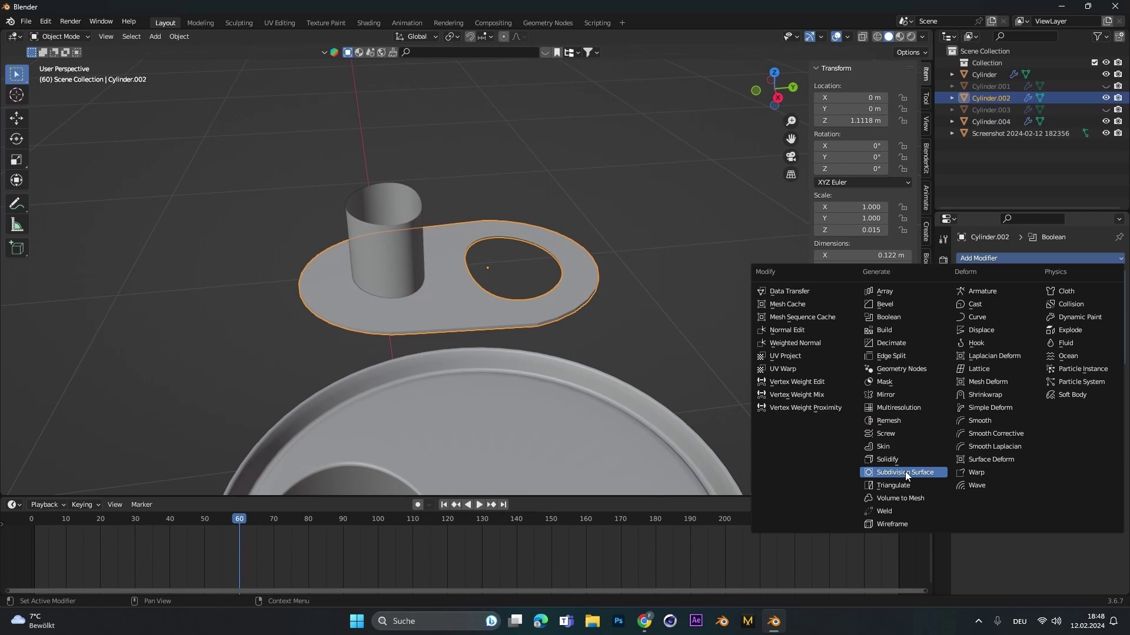
pyautogui.click(886, 321)
pyautogui.click(1102, 422)
pyautogui.click(393, 220)
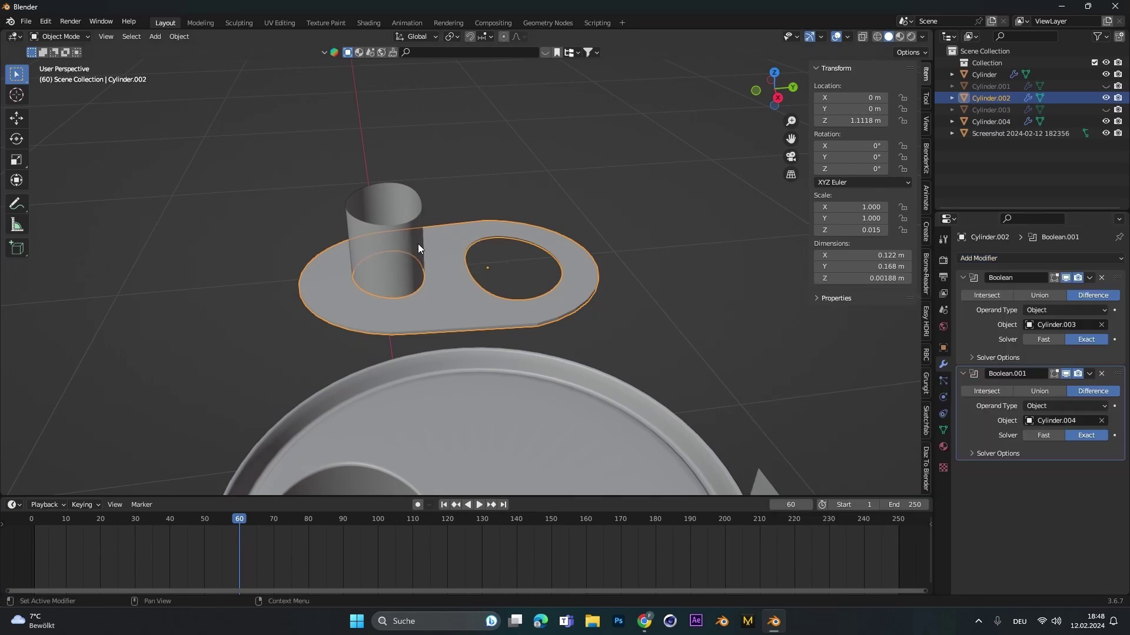
pyautogui.click(417, 251)
pyautogui.press('h')
# Step: Convert the tab with its two Boolean cuts to a mesh and move it slightly away from its position
pyautogui.click(457, 299)
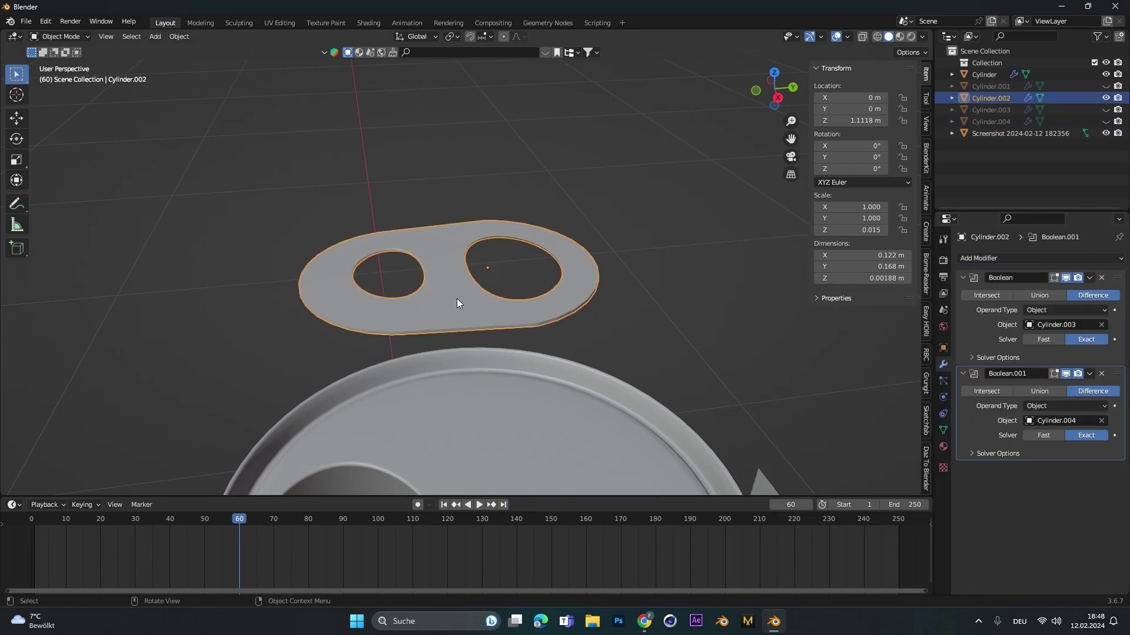
pyautogui.rightClick(456, 298)
pyautogui.moveTo(454, 339)
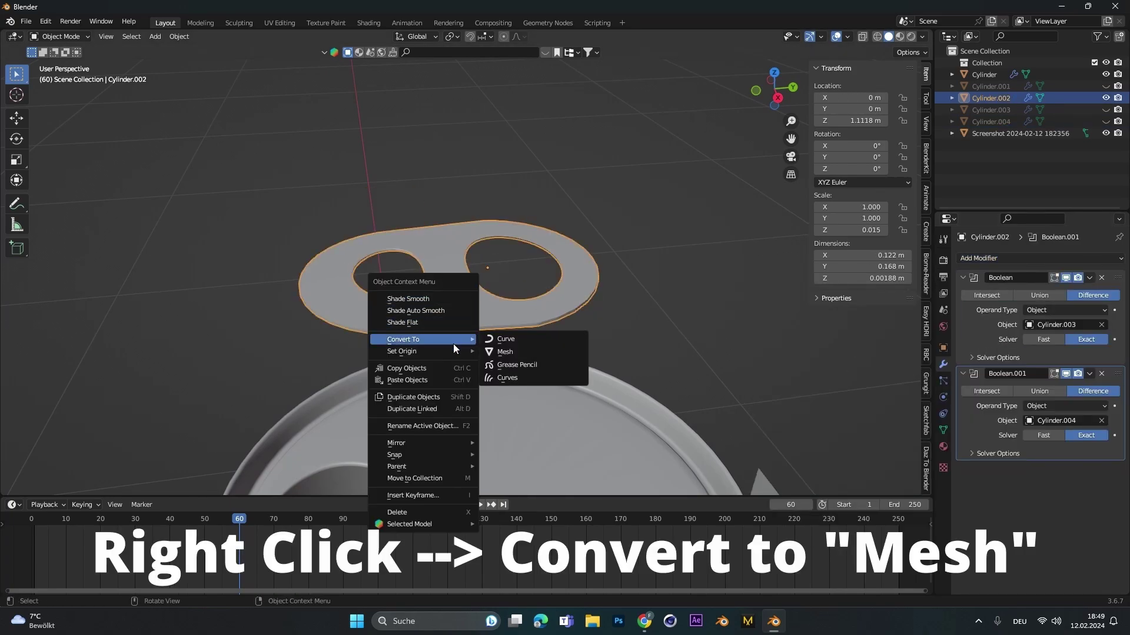
pyautogui.click(514, 350)
pyautogui.press('g')
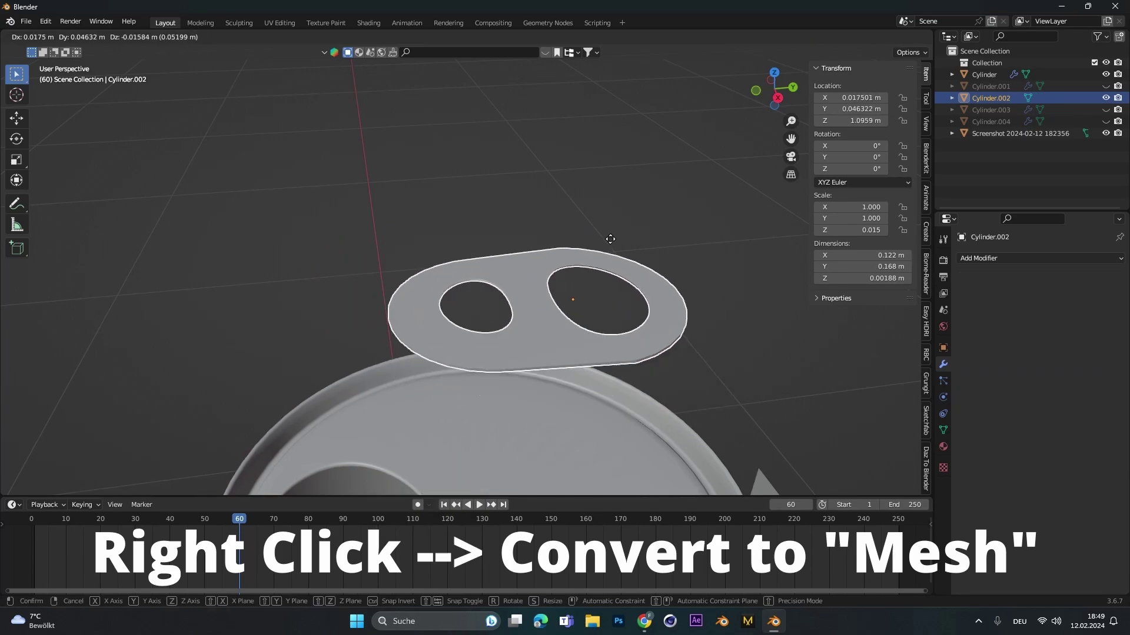
pyautogui.click(679, 253)
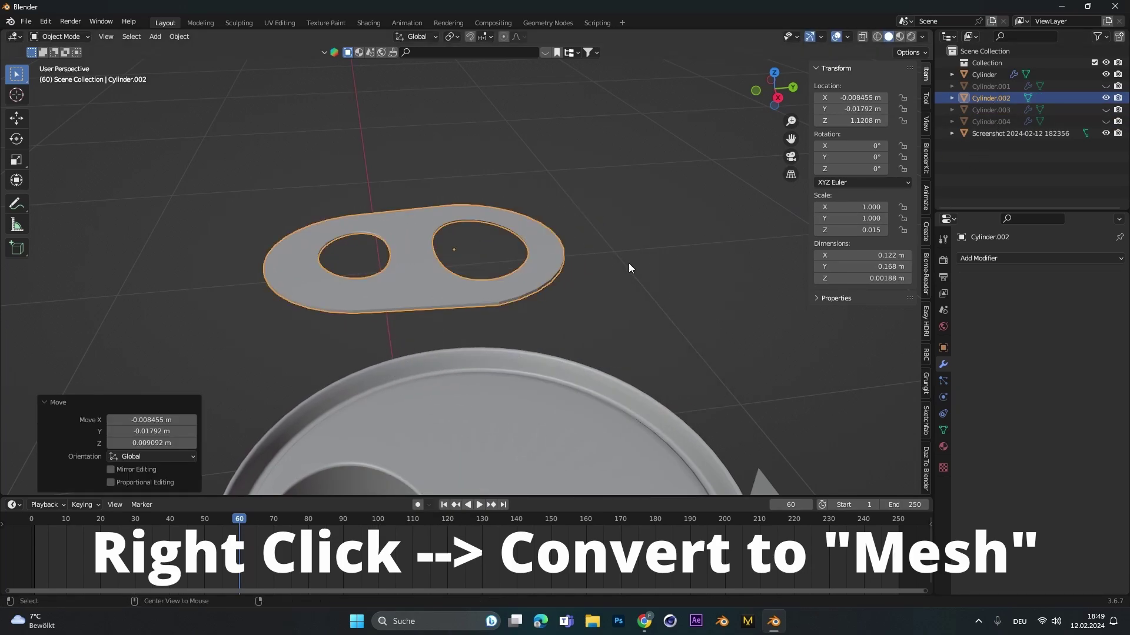
# Step: Unhide all objects and delete the two tube cutters, Cylinder.003 and Cylinder.004
pyautogui.hotkey('alt', 'h')
pyautogui.click(515, 224)
pyautogui.keyDown('shift'); pyautogui.click(370, 242); pyautogui.keyUp('shift')
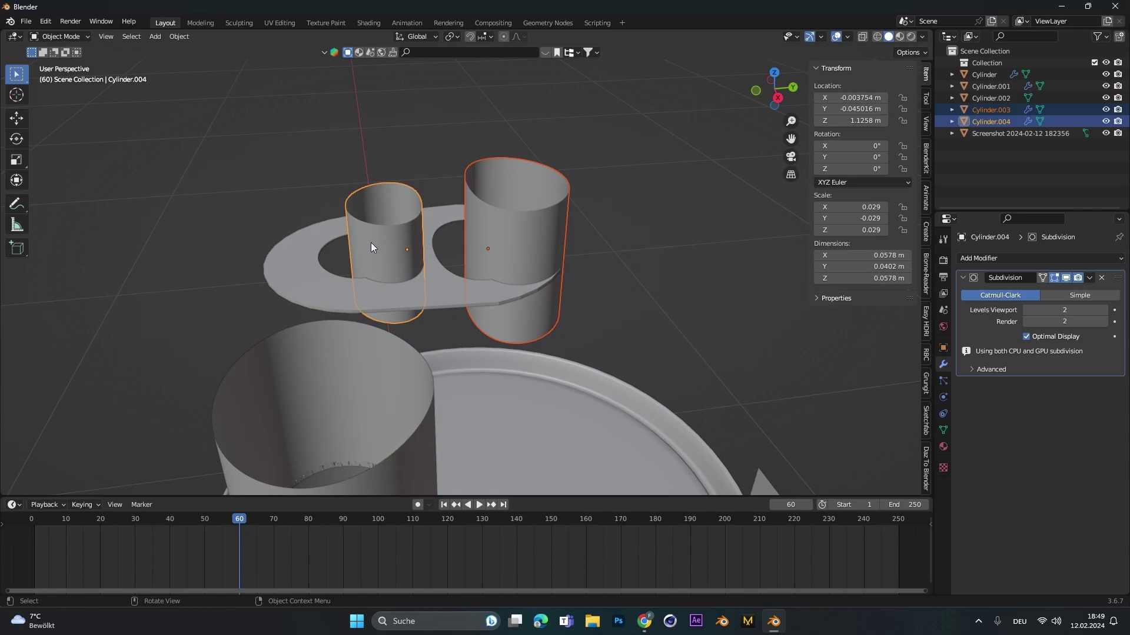
pyautogui.press('Delete')
# Step: Scale the tab down uniformly and hide the large cutter of the drinking opening again
pyautogui.click(423, 288)
pyautogui.press('s')
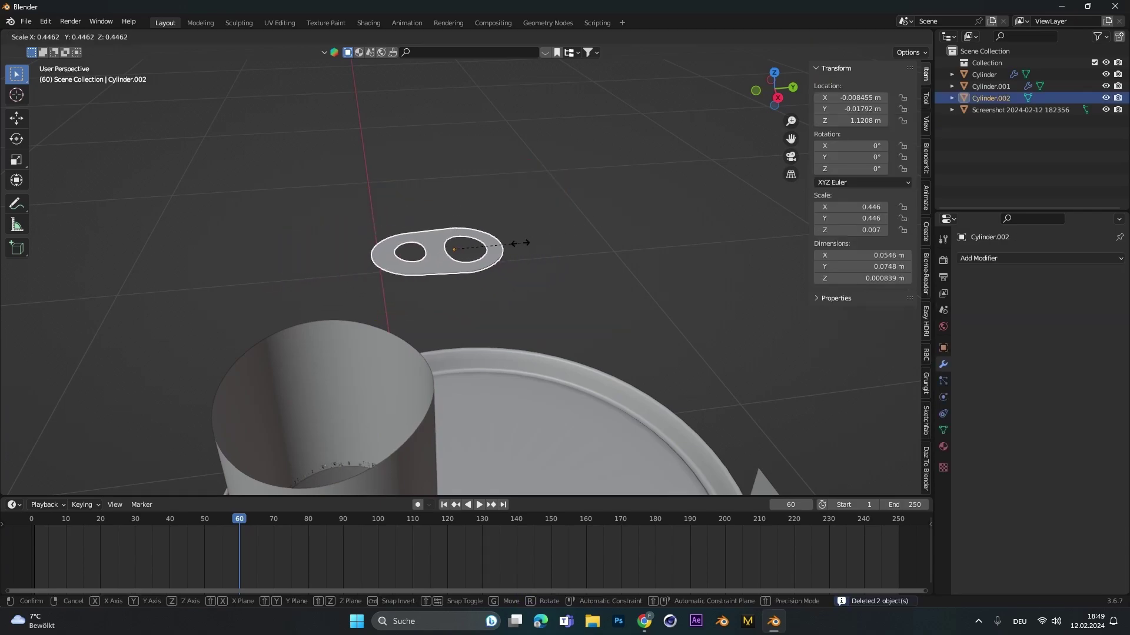
pyautogui.click(515, 245)
pyautogui.click(404, 352)
pyautogui.press('h')
# Step: Place the tab on the can lid beside the drinking opening, tilted 15.625° about X, and adjust its height along Z
pyautogui.click(444, 259)
pyautogui.press('g')
pyautogui.click(481, 397)
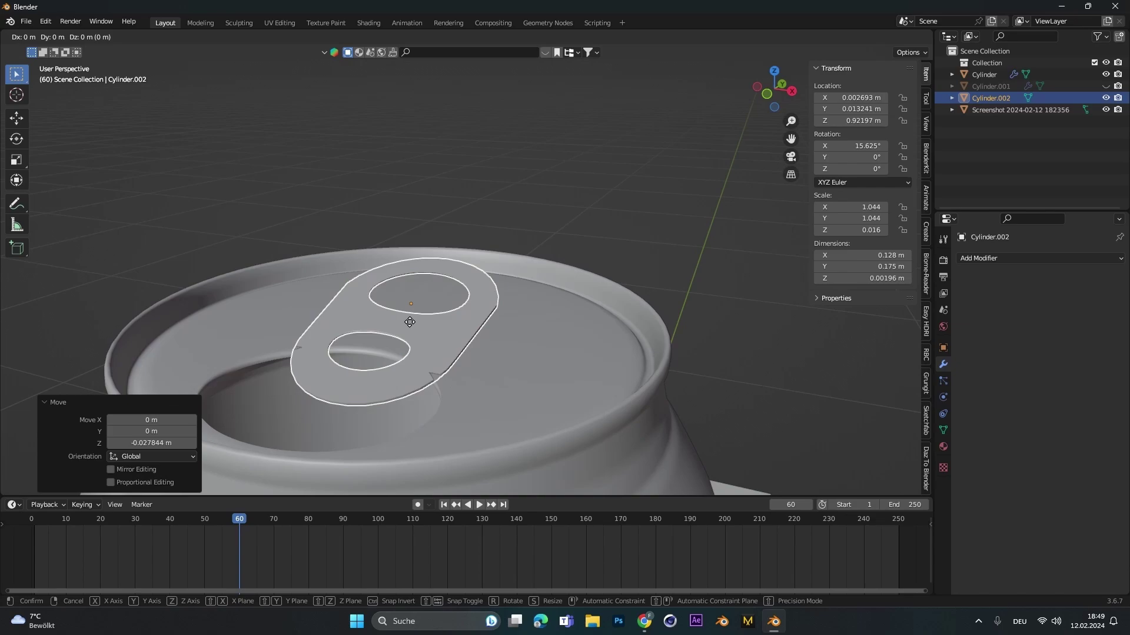
pyautogui.press('g')
pyautogui.press('z')
pyautogui.click(419, 298)
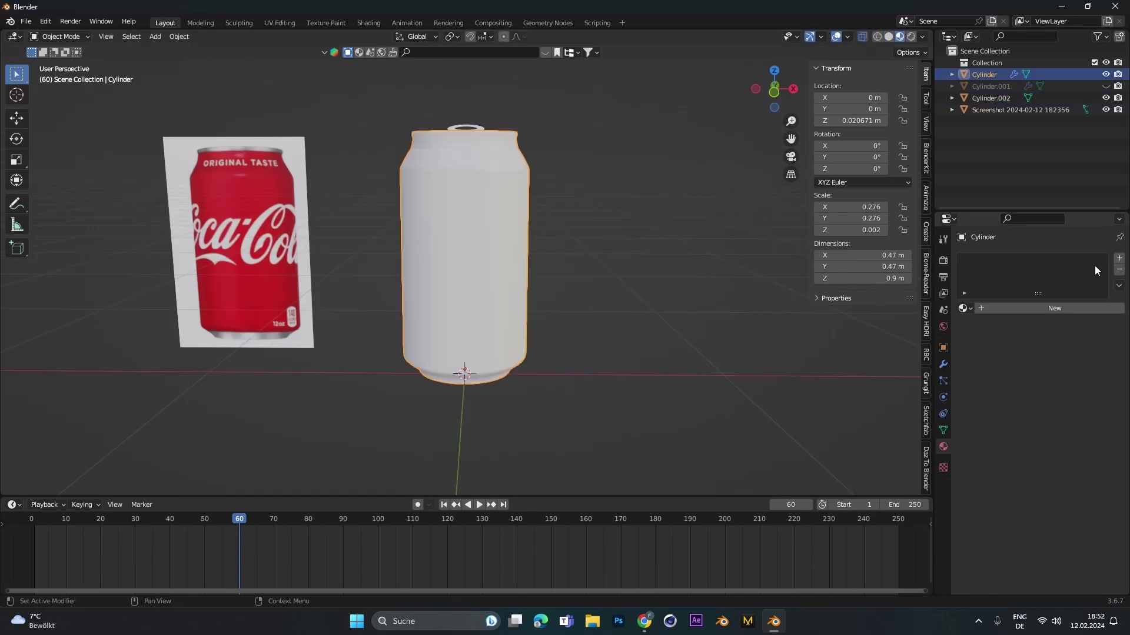
# Step: Create a new material on the can body and name it Can
pyautogui.click(1120, 259)
pyautogui.click(1018, 310)
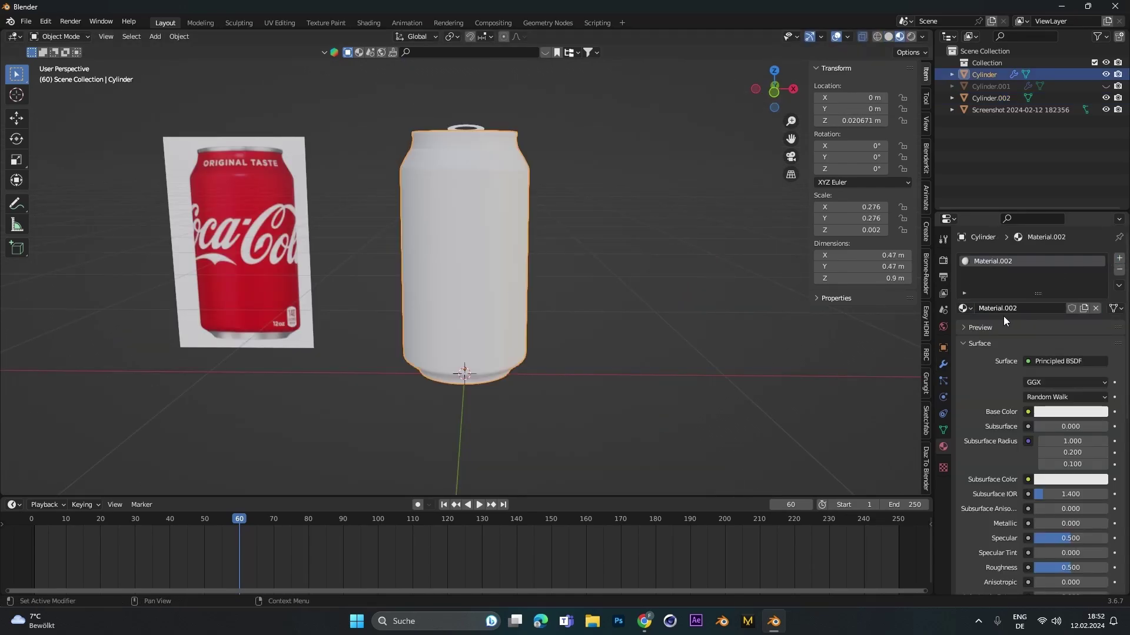
pyautogui.doubleClick(1000, 307)
pyautogui.write('Can')
pyautogui.press('Return')
# Step: Add a second material slot with a new material named Red and give it a saturated red base color
pyautogui.click(1120, 258)
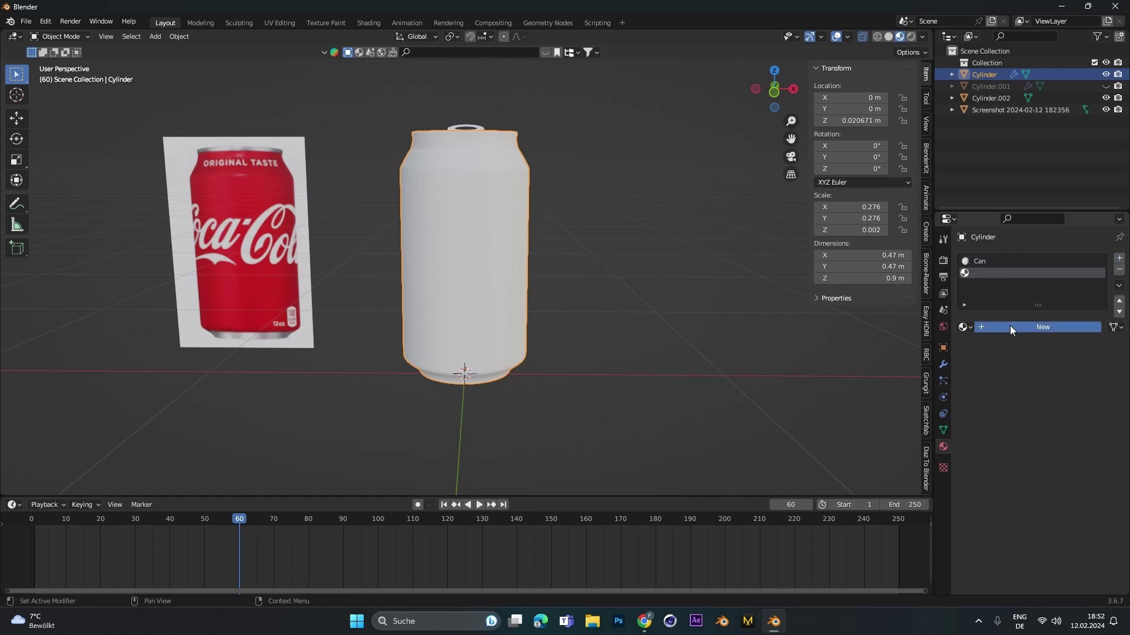
pyautogui.click(1010, 326)
pyautogui.write('Red')
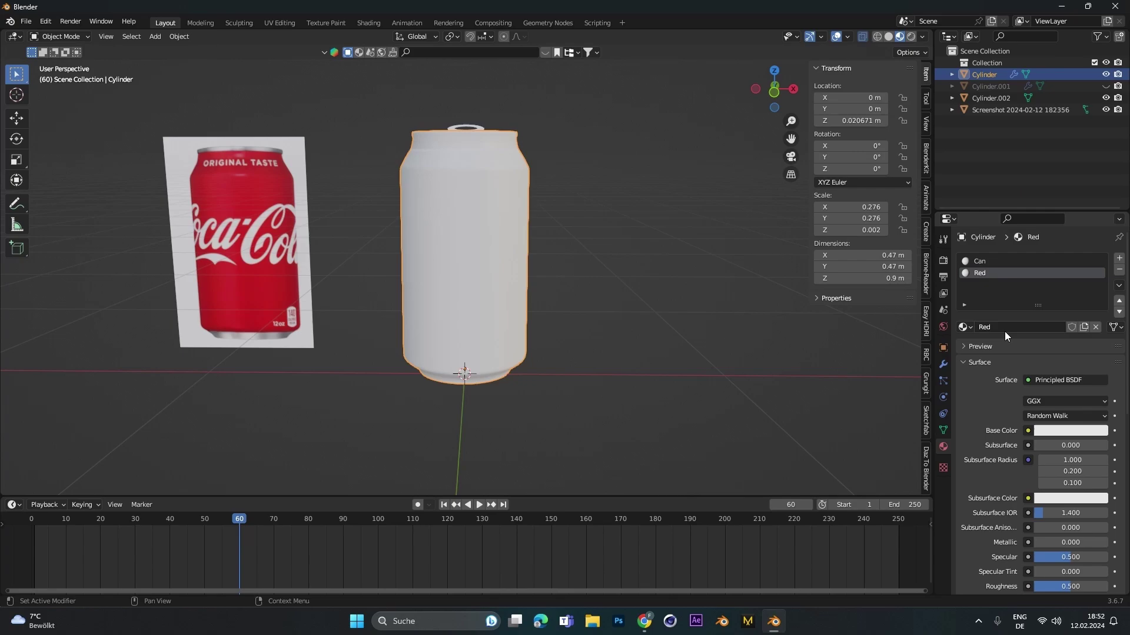
pyautogui.click(1047, 431)
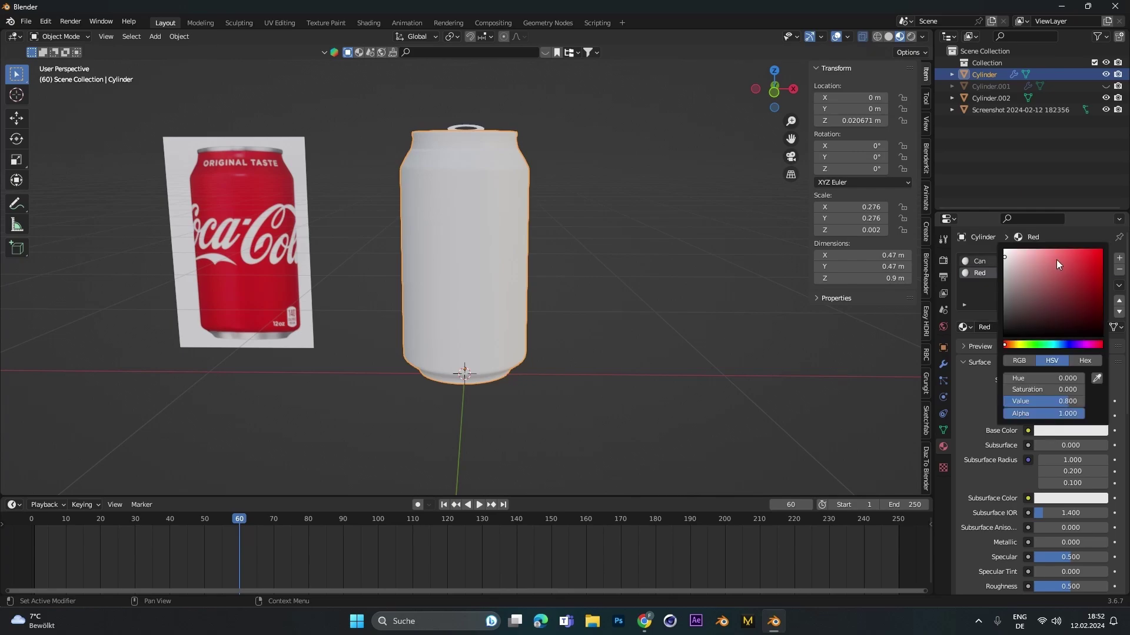
pyautogui.moveTo(1057, 260); pyautogui.dragTo(1100, 252)
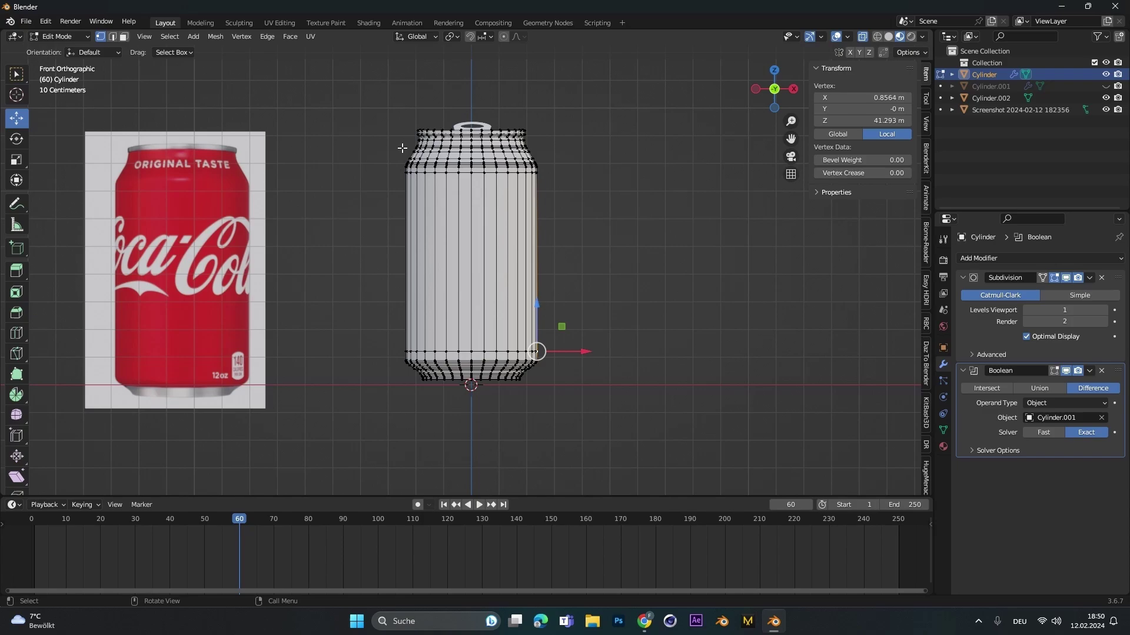
# Step: Assign the Red material to the can's wall between the top rim and the base, then return to object mode
pyautogui.moveTo(405, 142); pyautogui.dragTo(559, 365)
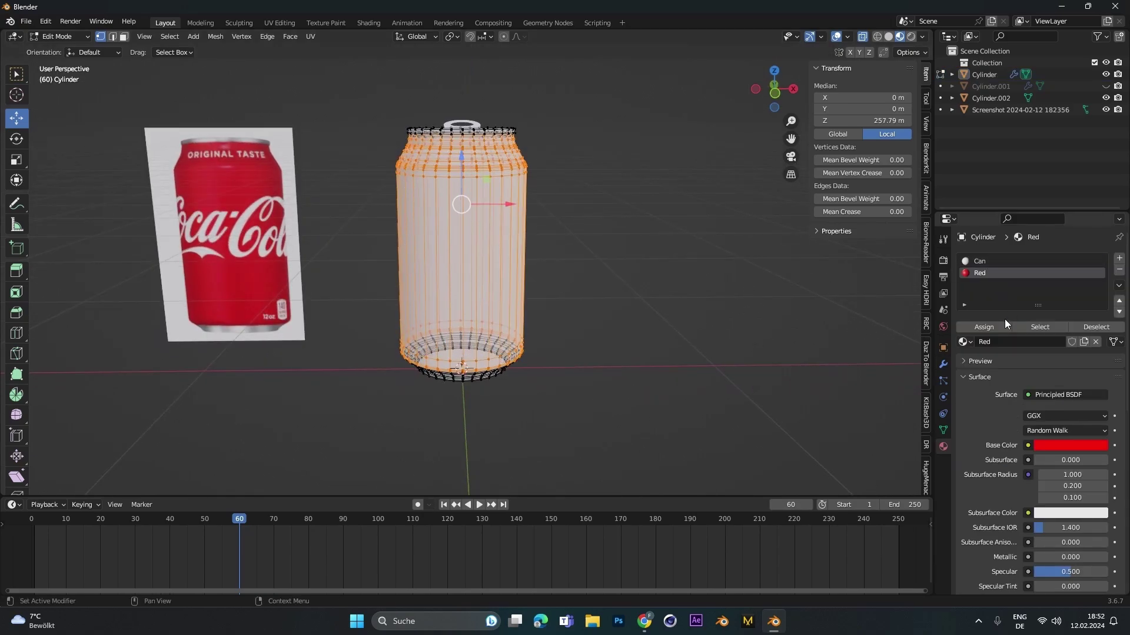
pyautogui.click(1003, 329)
pyautogui.press('Tab')
pyautogui.moveTo(566, 213); pyautogui.dragTo(506, 207, button='middle')
pyautogui.scroll(3, 485, 200)
pyautogui.click(485, 199)
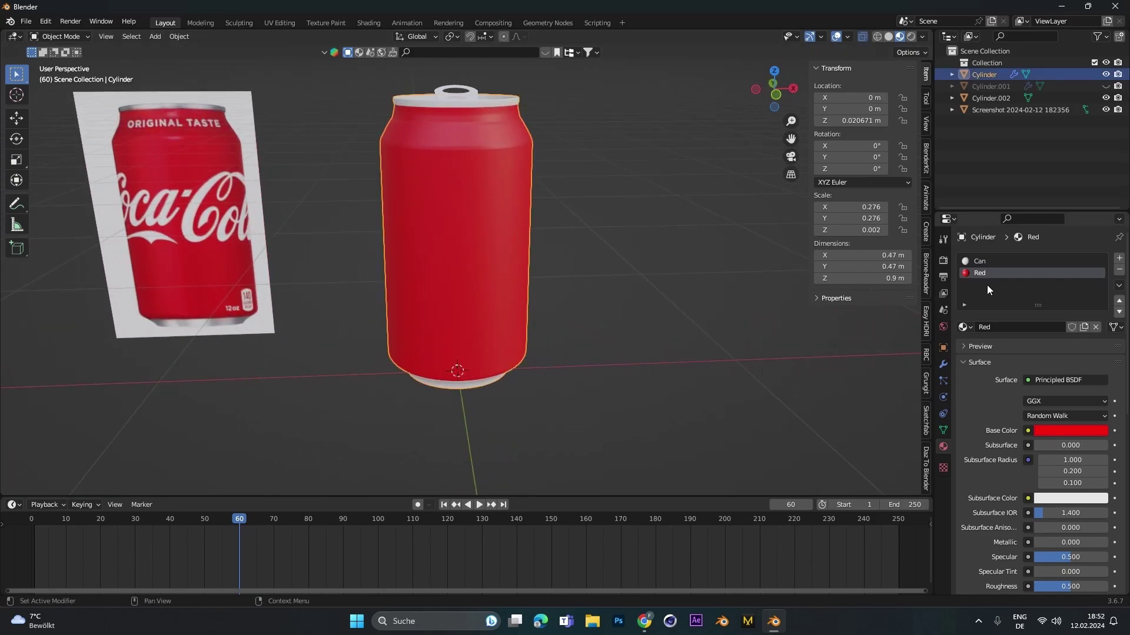
# Step: Switch the viewport to rendered shading, add a Sun light and rotate it about Z to light the can's front
pyautogui.click(986, 261)
pyautogui.press('z')
pyautogui.scroll(-1, 466, 247)
pyautogui.hotkey('shift', 'a')
pyautogui.moveTo(477, 324)
pyautogui.click(555, 337)
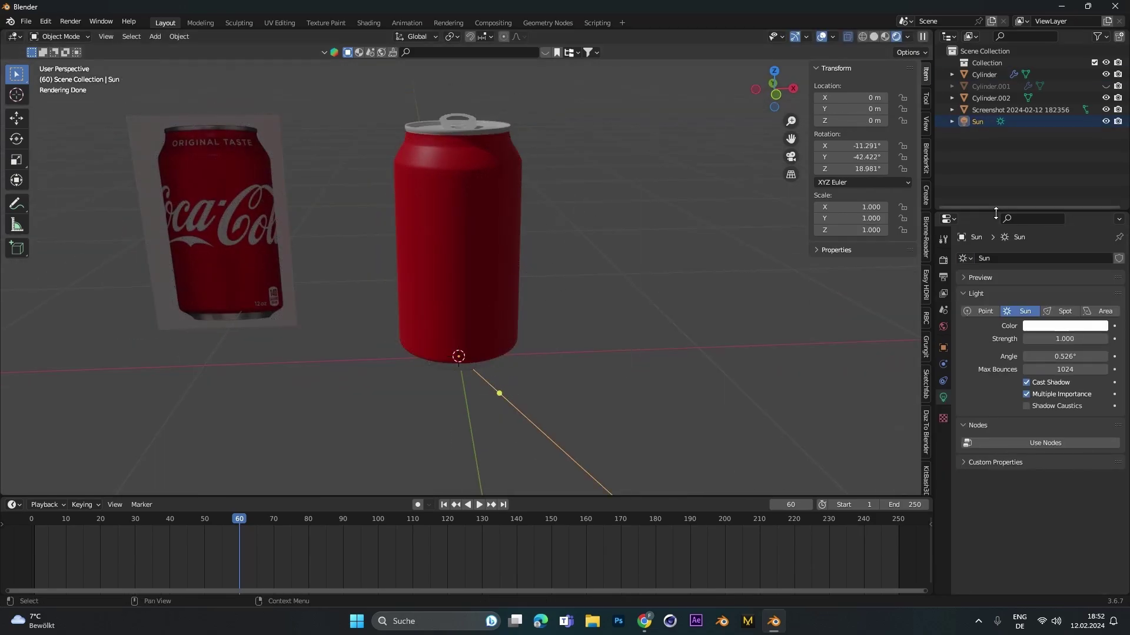
pyautogui.press('r')
pyautogui.press('z')
pyautogui.click(528, 252)
# Step: Make the Can material metallic with Metallic 1.000, Specular 0.870 and Roughness about 0.2
pyautogui.click(495, 253)
pyautogui.click(943, 445)
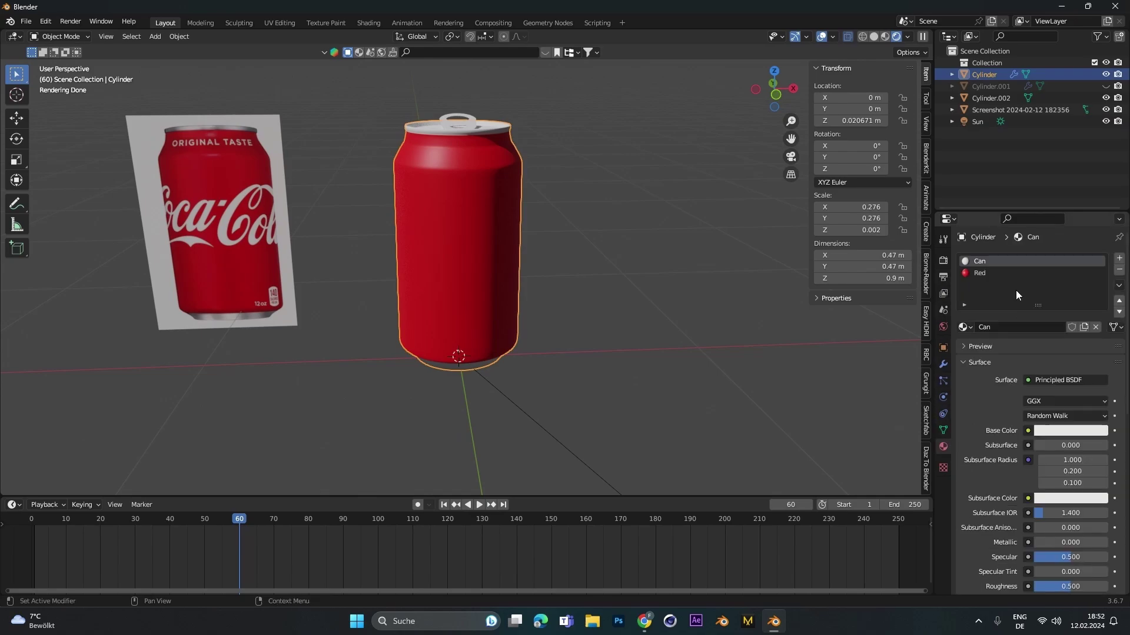
pyautogui.scroll(-4, 998, 469)
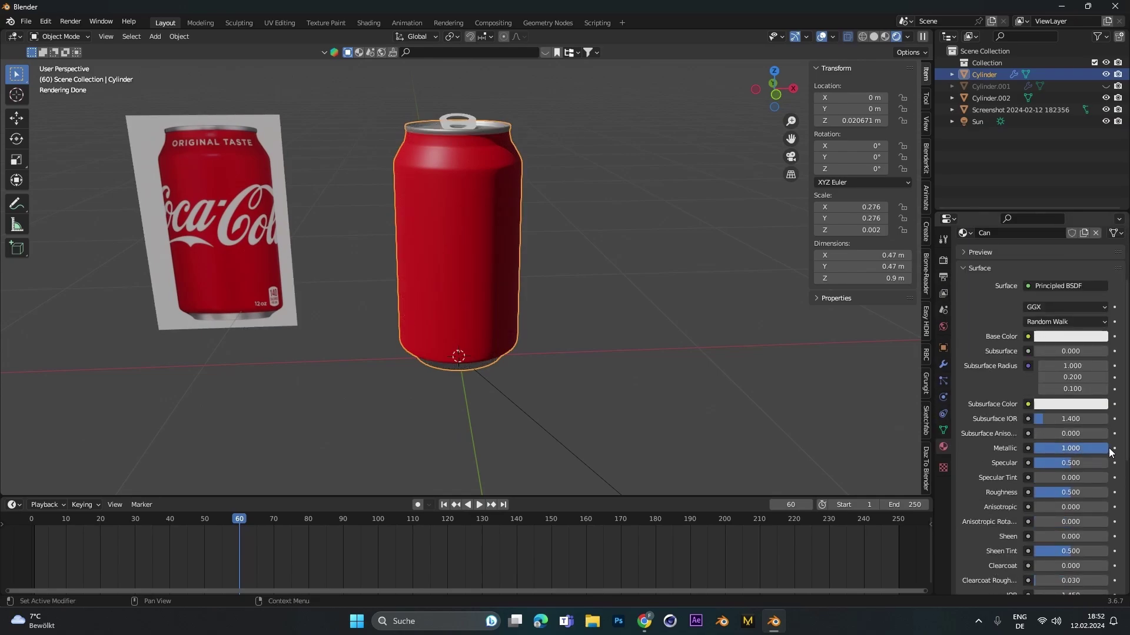
pyautogui.moveTo(1078, 464); pyautogui.dragTo(1090, 472)
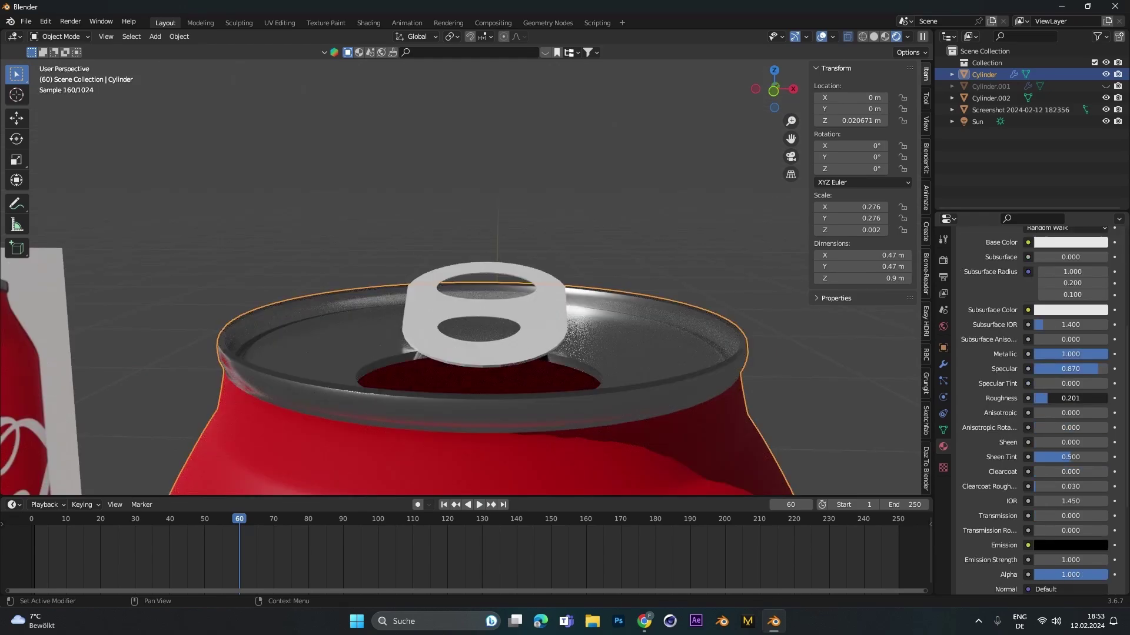
# Step: Adjust the Can material's roughness to about 0.287 and show the Red material's nodes in the Shading workspace
pyautogui.moveTo(1049, 399); pyautogui.dragTo(1053, 398)
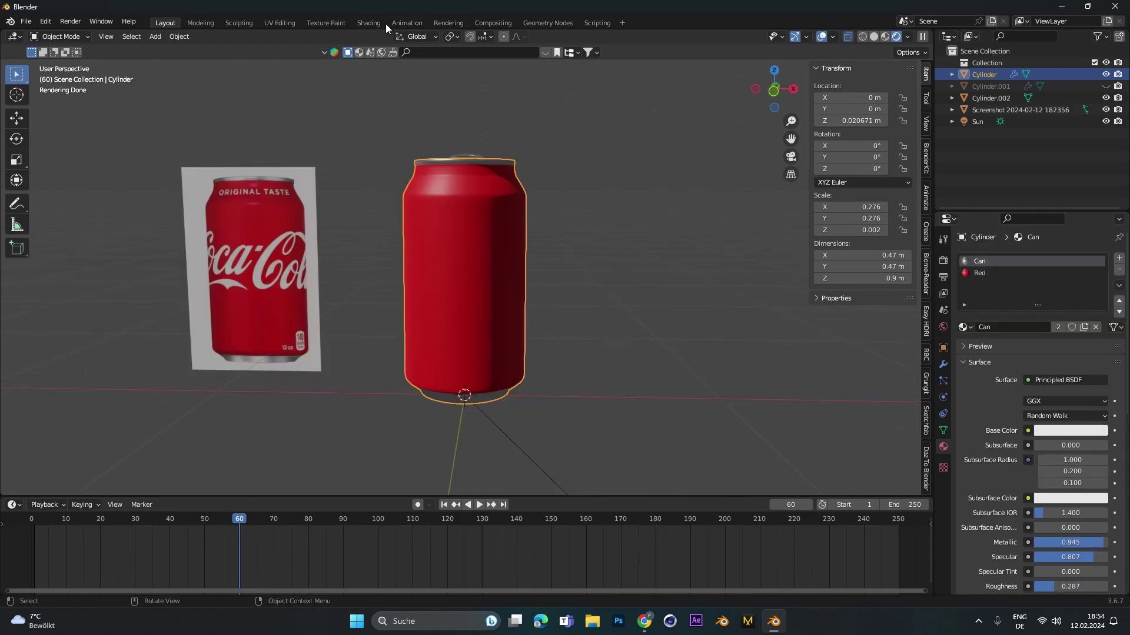
pyautogui.click(383, 23)
pyautogui.scroll(2, 553, 470)
pyautogui.moveTo(520, 436); pyautogui.dragTo(627, 459, button='middle')
pyautogui.scroll(3, 628, 459)
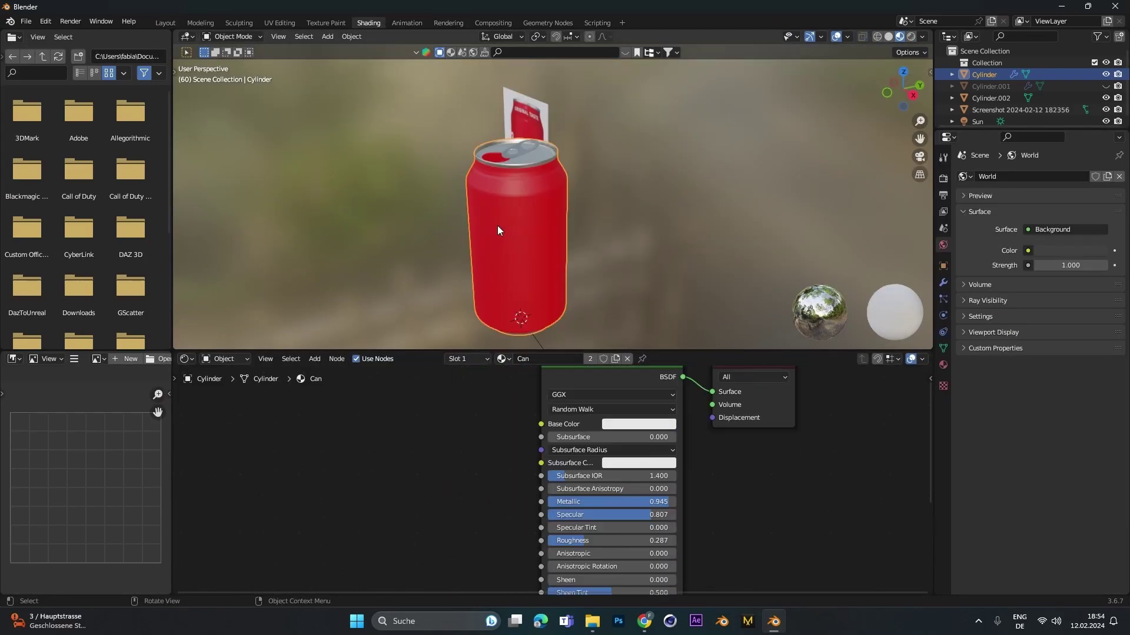
pyautogui.click(943, 366)
pyautogui.click(999, 192)
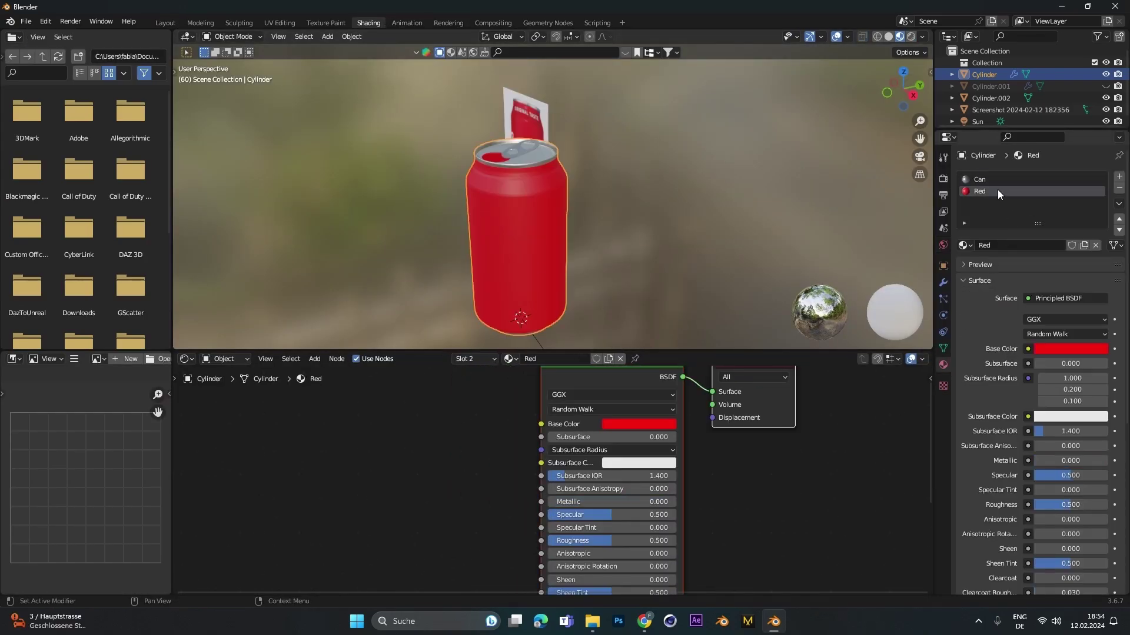
# Step: Import the Coca-Cola label image from the file explorer into the Red material and connect its Color to the Base Color
pyautogui.click(382, 436)
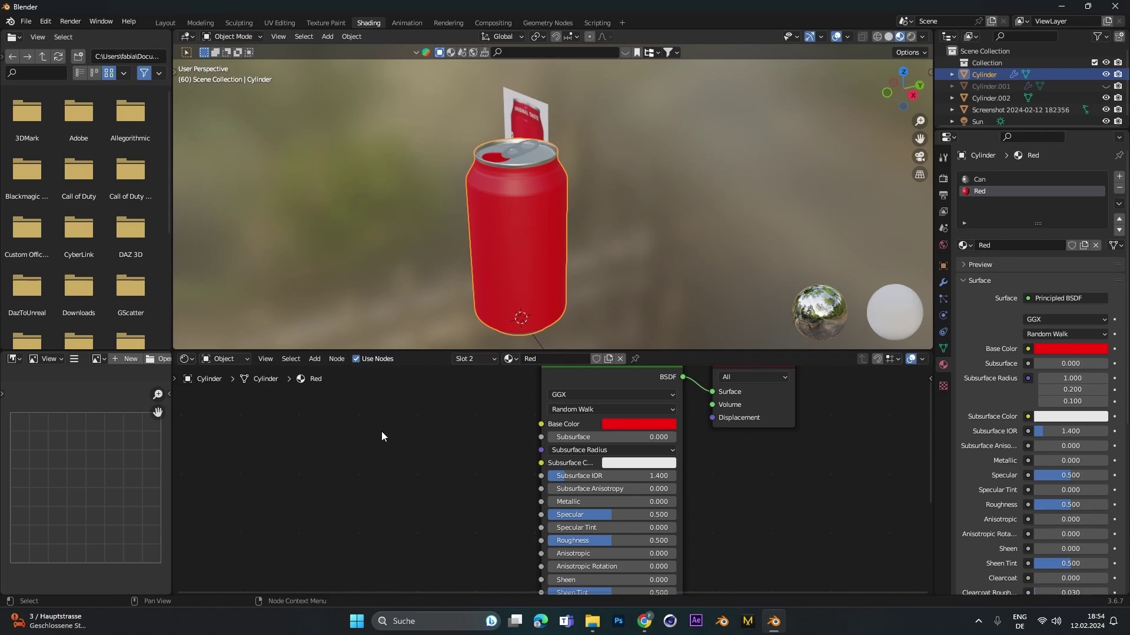
pyautogui.click(592, 621)
pyautogui.moveTo(560, 201); pyautogui.dragTo(353, 471)
pyautogui.click(422, 447)
pyautogui.moveTo(421, 442); pyautogui.dragTo(538, 425)
pyautogui.moveTo(495, 276); pyautogui.dragTo(532, 199, button='middle')
pyautogui.scroll(2, 532, 200)
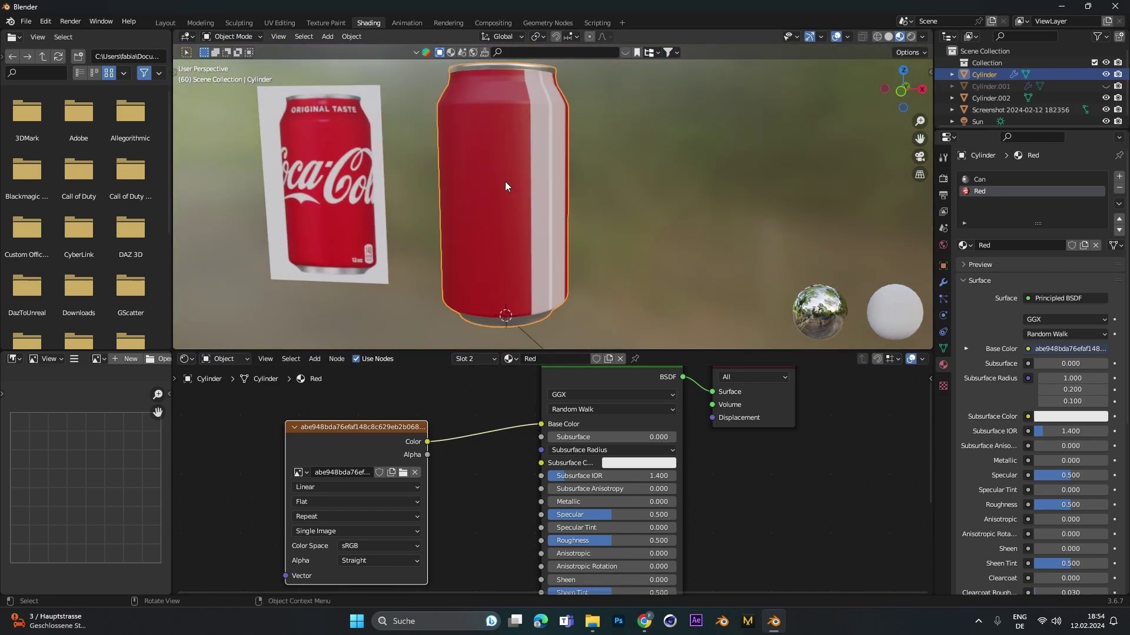
# Step: In the Layout workspace, split the viewport, make the new area a UV Editor, and put the can in edit mode
pyautogui.click(168, 22)
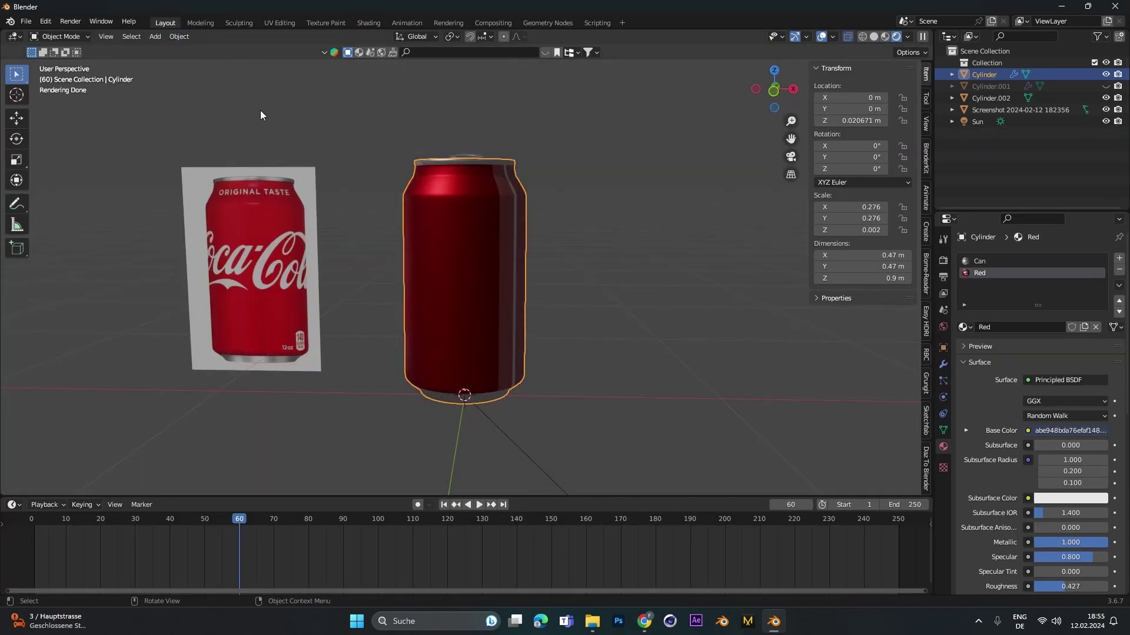
pyautogui.moveTo(895, 44); pyautogui.dragTo(535, 56)
pyautogui.click(555, 35)
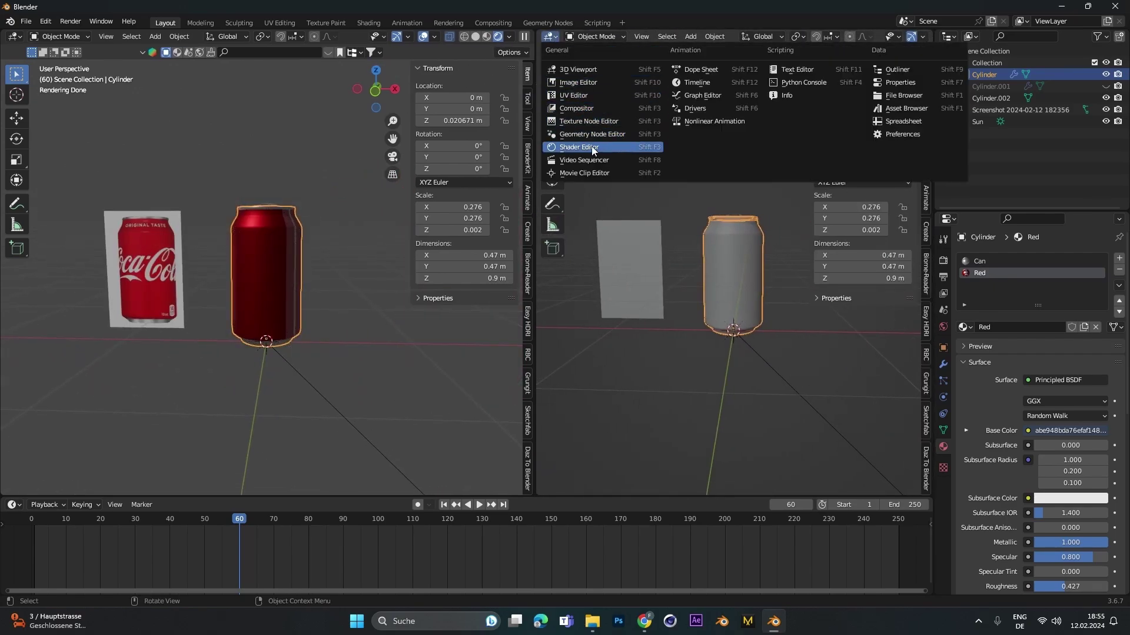
pyautogui.click(587, 97)
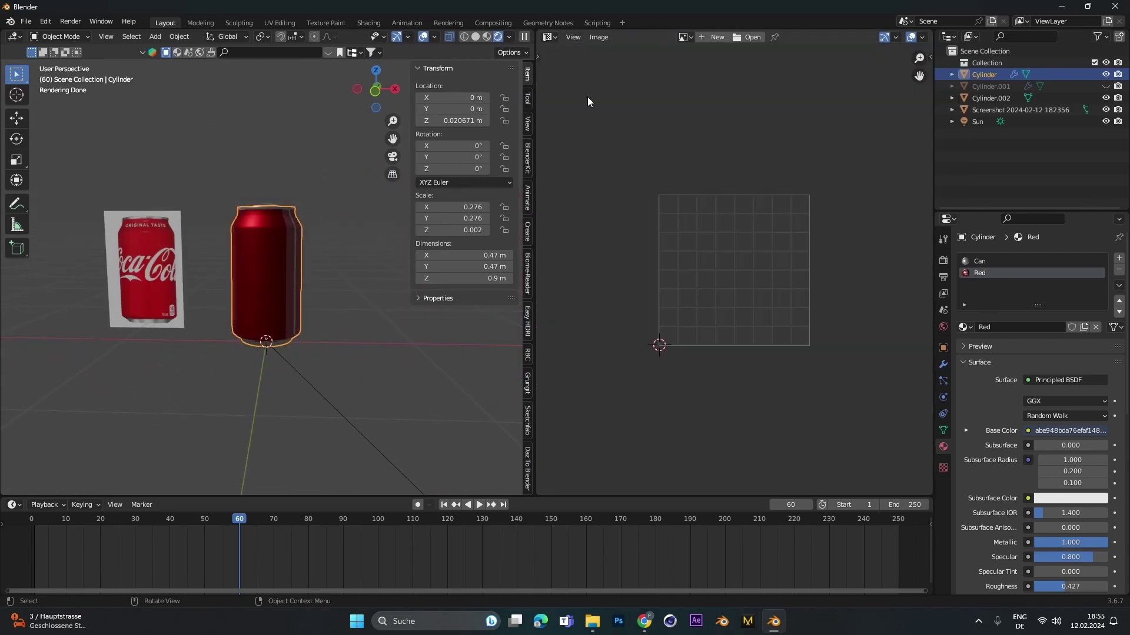
pyautogui.press('Tab')
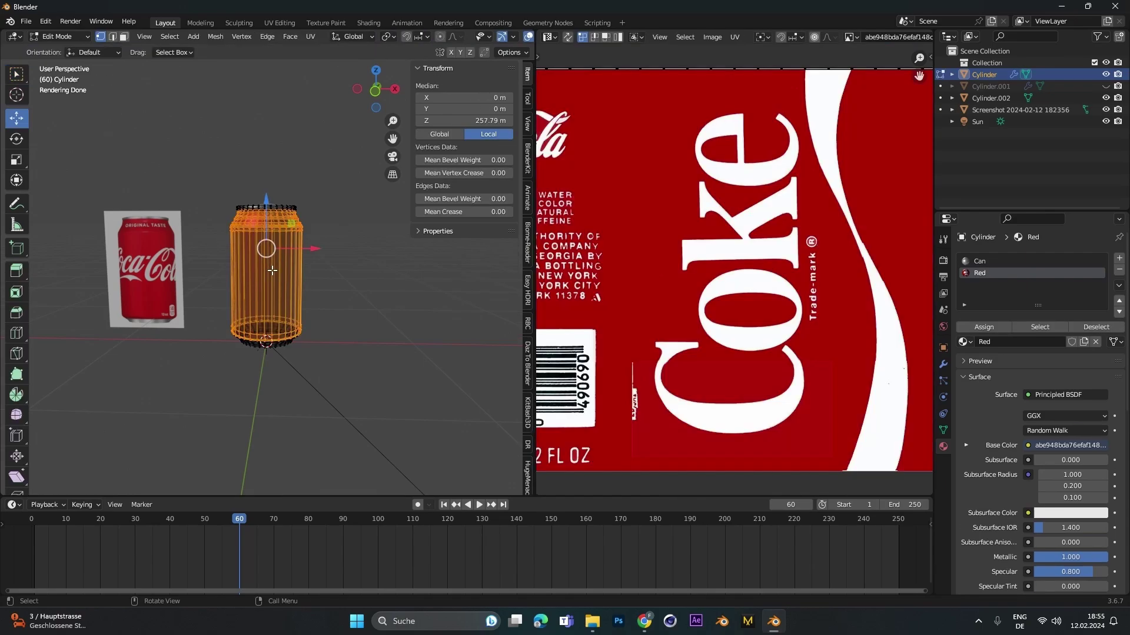
pyautogui.press('Home')
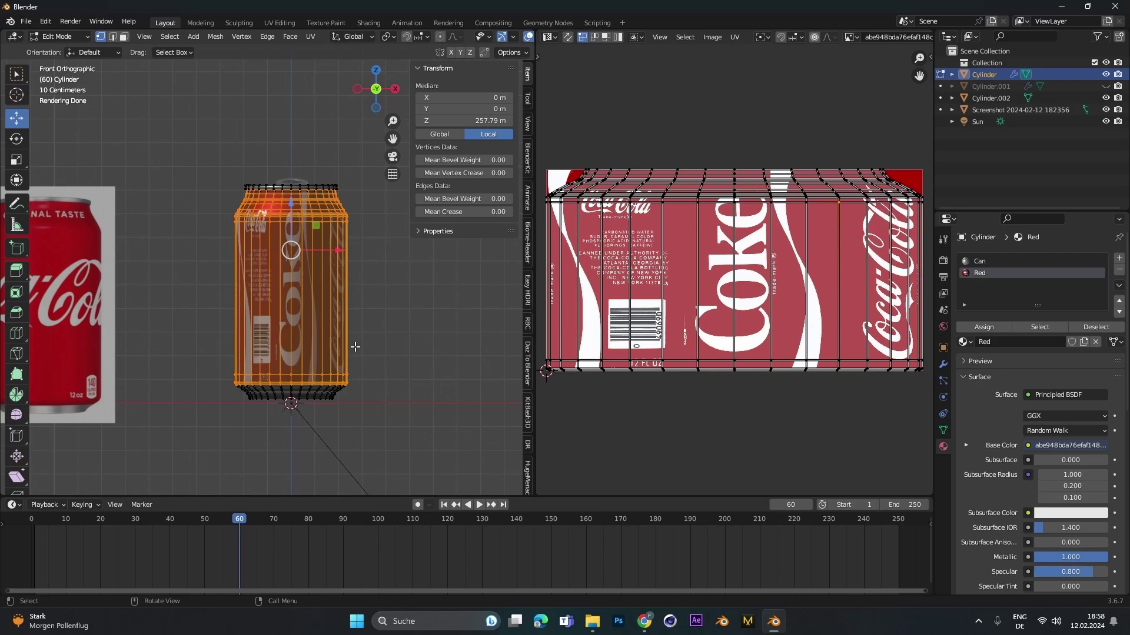
# Step: Select a vertical edge loop running along the can's side and mark it as a seam
pyautogui.moveTo(383, 306); pyautogui.dragTo(210, 346, button='middle')
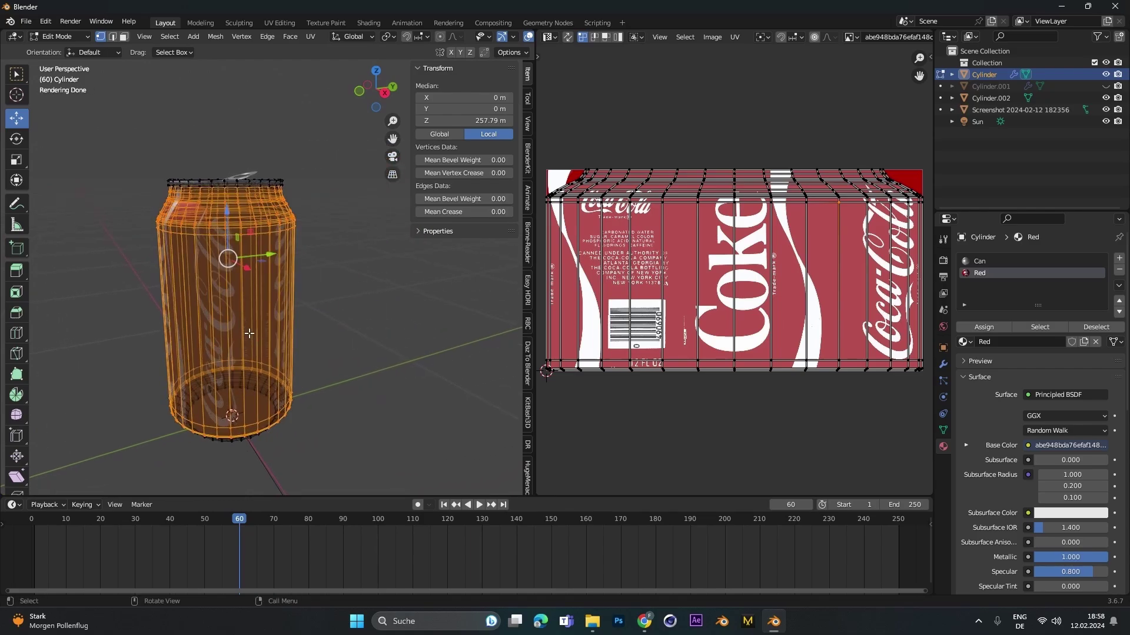
pyautogui.keyDown('alt'); pyautogui.click(244, 329); pyautogui.keyUp('alt')
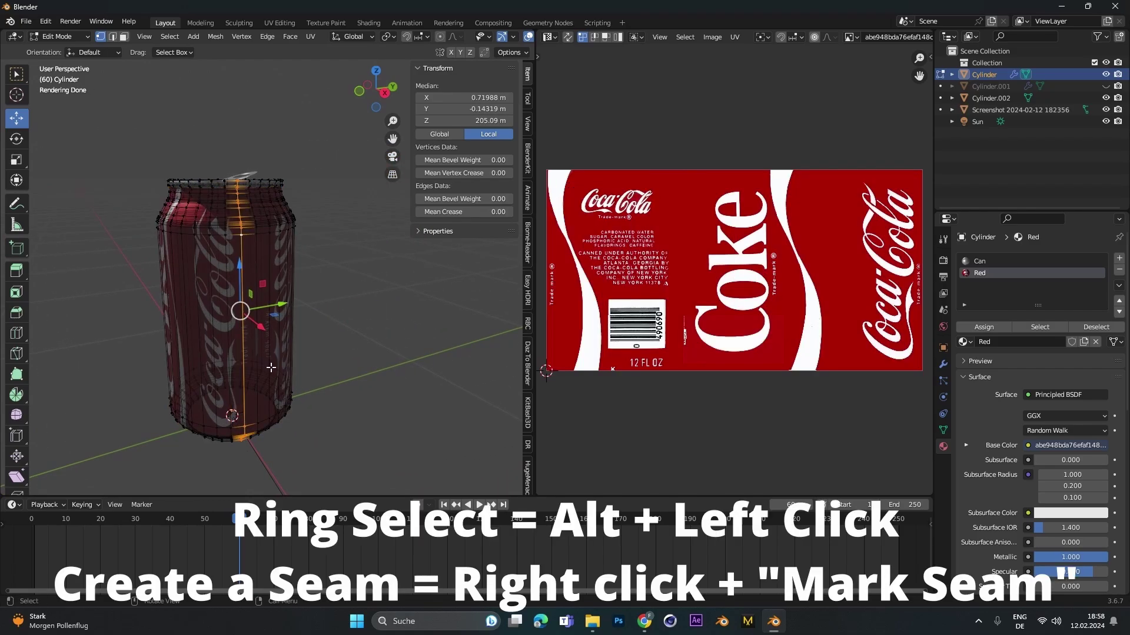
pyautogui.moveTo(272, 367); pyautogui.dragTo(346, 312, button='middle')
pyautogui.press('u')
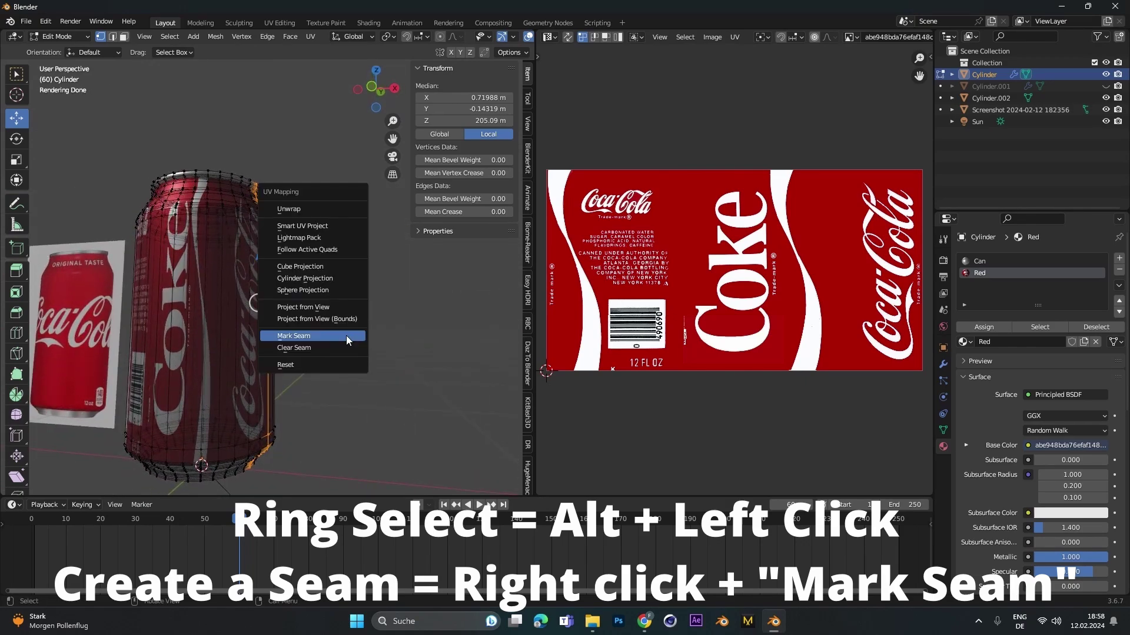
pyautogui.click(347, 338)
pyautogui.click(346, 336)
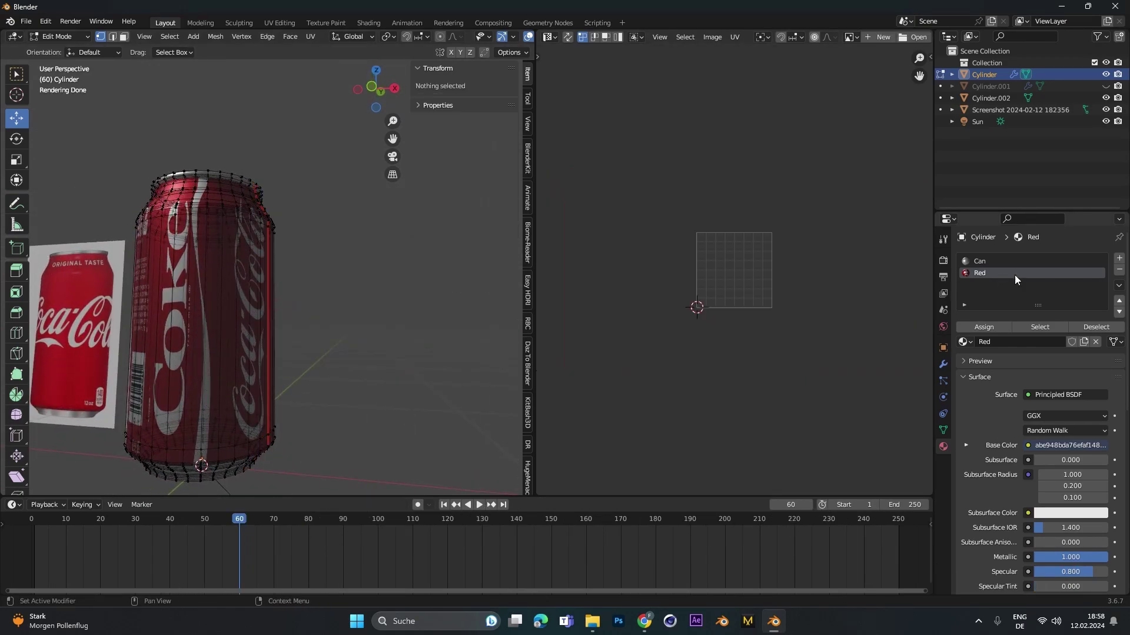
# Step: Select all faces assigned to the Red material and unwrap them
pyautogui.click(1032, 327)
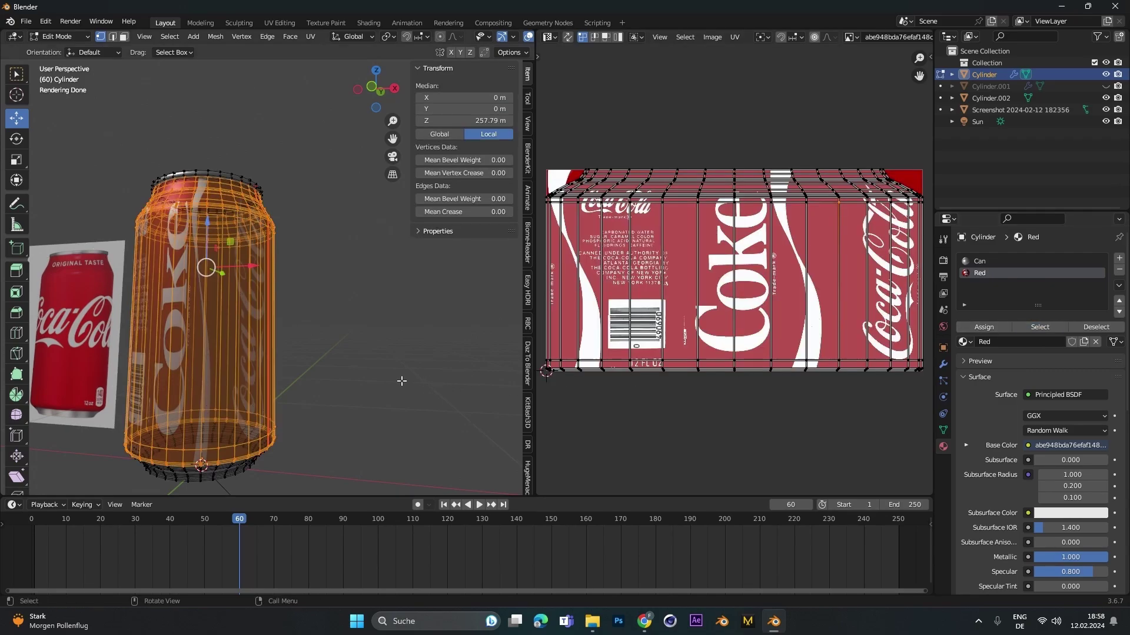
pyautogui.scroll(-2, 402, 381)
pyautogui.press('u')
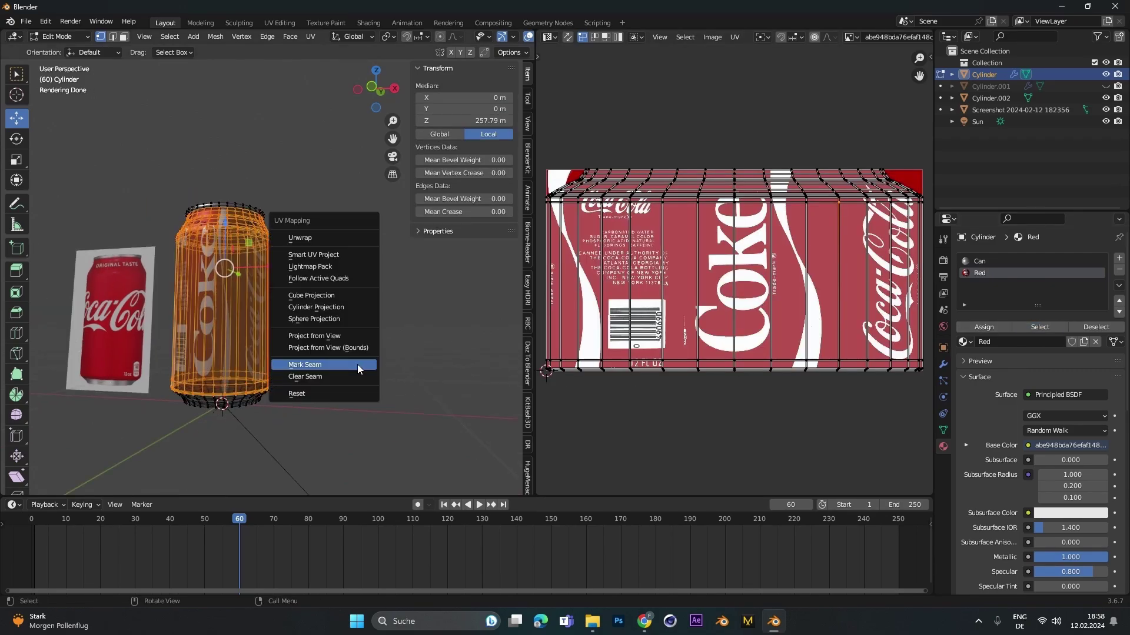
pyautogui.click(336, 240)
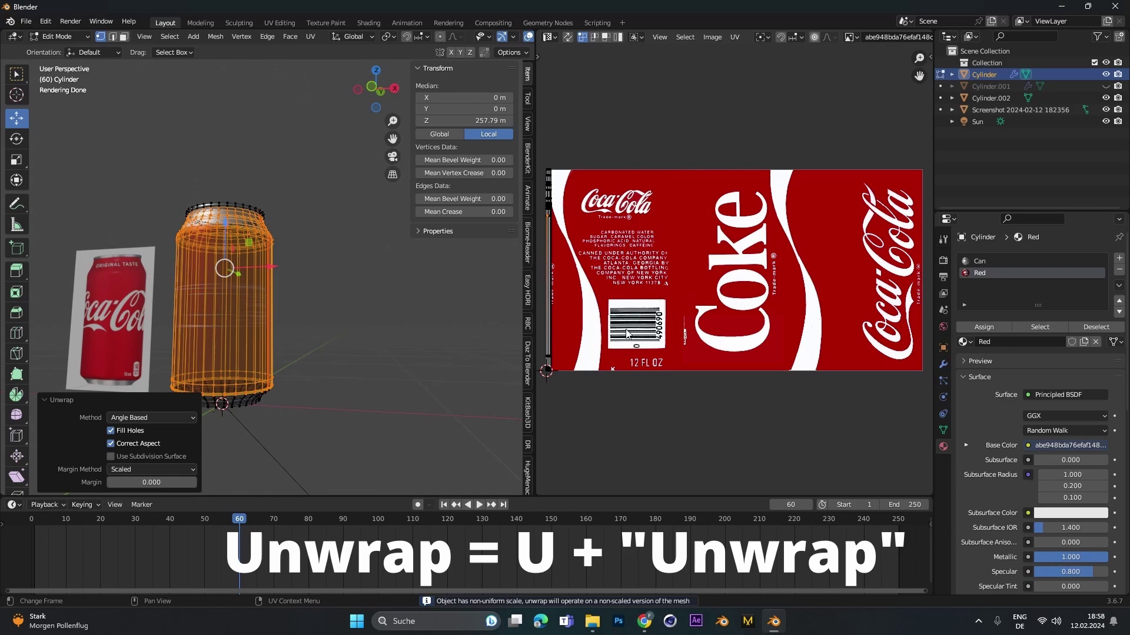
pyautogui.scroll(-2, 627, 334)
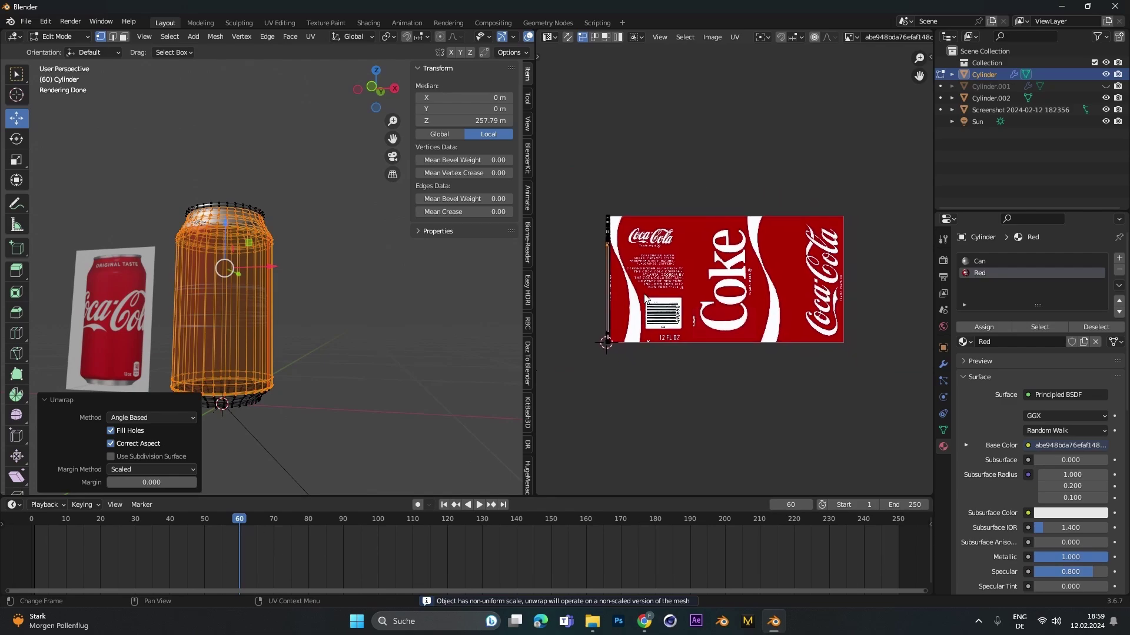
# Step: Stretch the whole UV layout along X and move it over the label image
pyautogui.press('a')
pyautogui.press('s')
pyautogui.press('x')
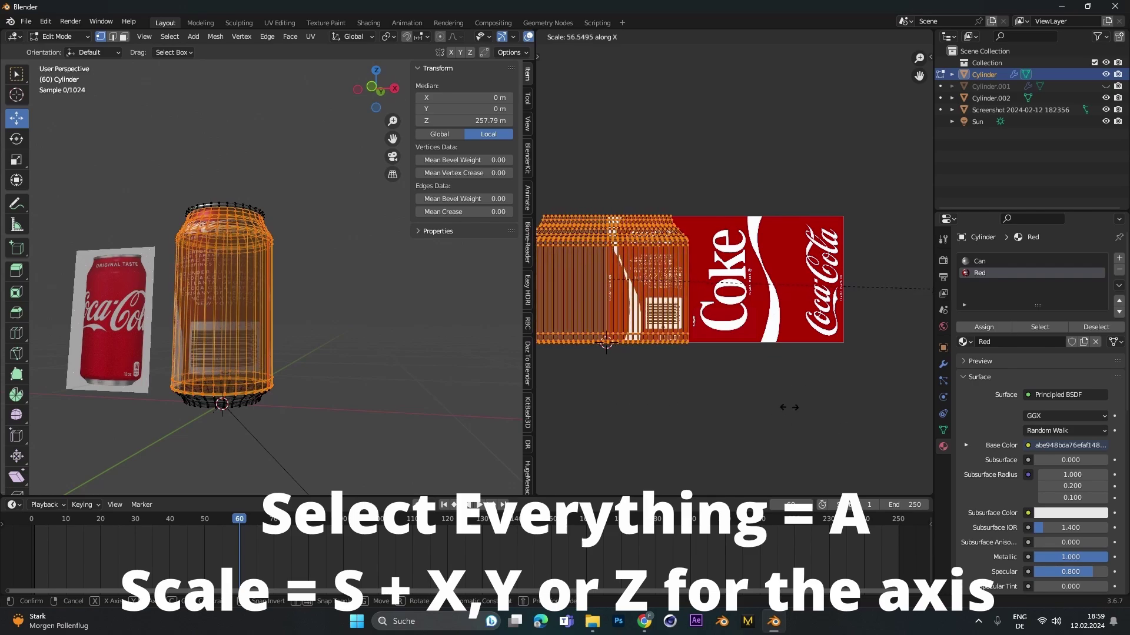
pyautogui.click(543, 414)
pyautogui.press('g')
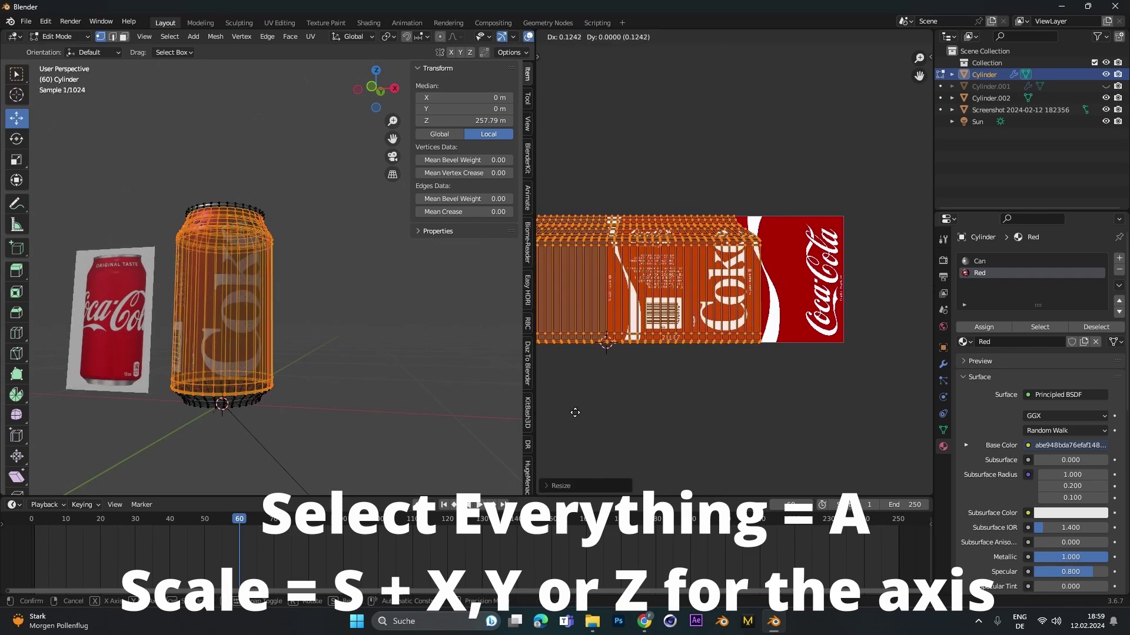
pyautogui.click(656, 411)
# Step: Scale the UV layout slightly down along X to match the label image's width and return to object mode
pyautogui.press('s')
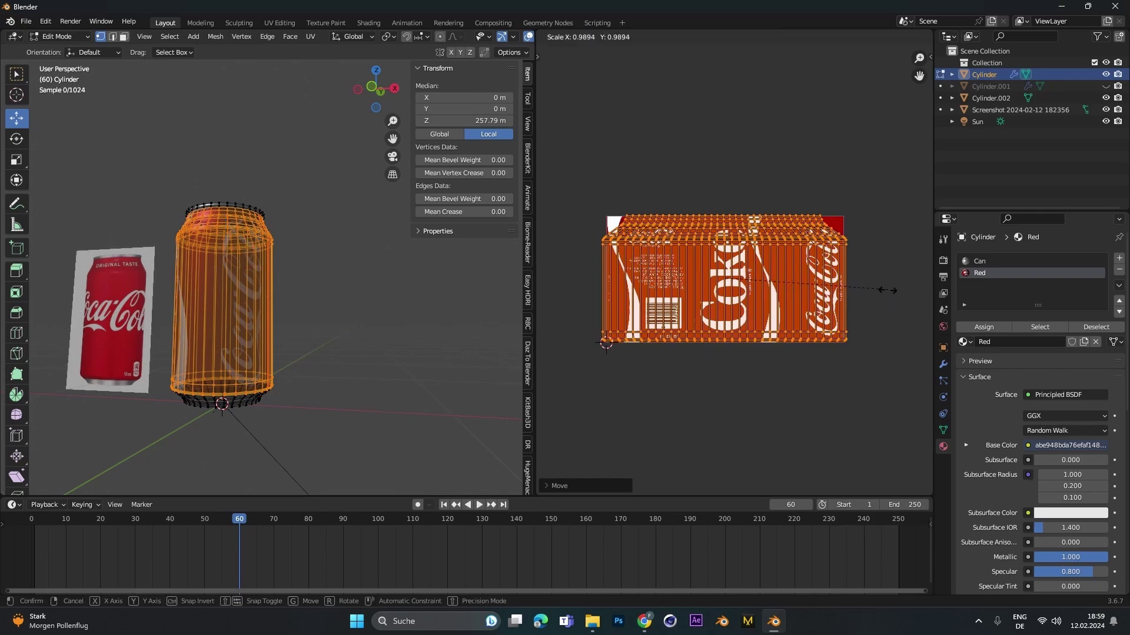
pyautogui.press('x')
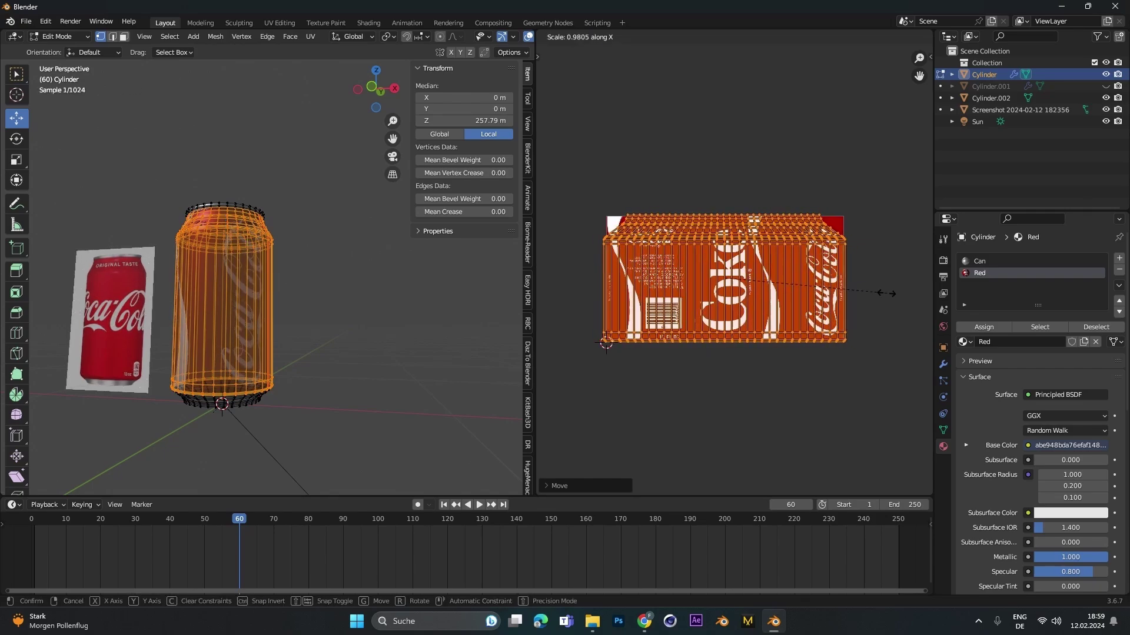
pyautogui.click(881, 293)
pyautogui.moveTo(300, 288)
pyautogui.mouseDown(button='middle')
pyautogui.moveTo(327, 310)
pyautogui.moveTo(308, 328)
pyautogui.moveTo(234, 338)
pyautogui.moveTo(308, 330)
pyautogui.moveTo(243, 329)
pyautogui.moveTo(269, 313)
pyautogui.moveTo(328, 309)
pyautogui.moveTo(306, 304)
pyautogui.mouseUp(button='middle')
pyautogui.press('Tab')
pyautogui.click(322, 311)
# Step: Inspect how the label wraps around the can and meets at the seam
pyautogui.scroll(4, 306, 303)
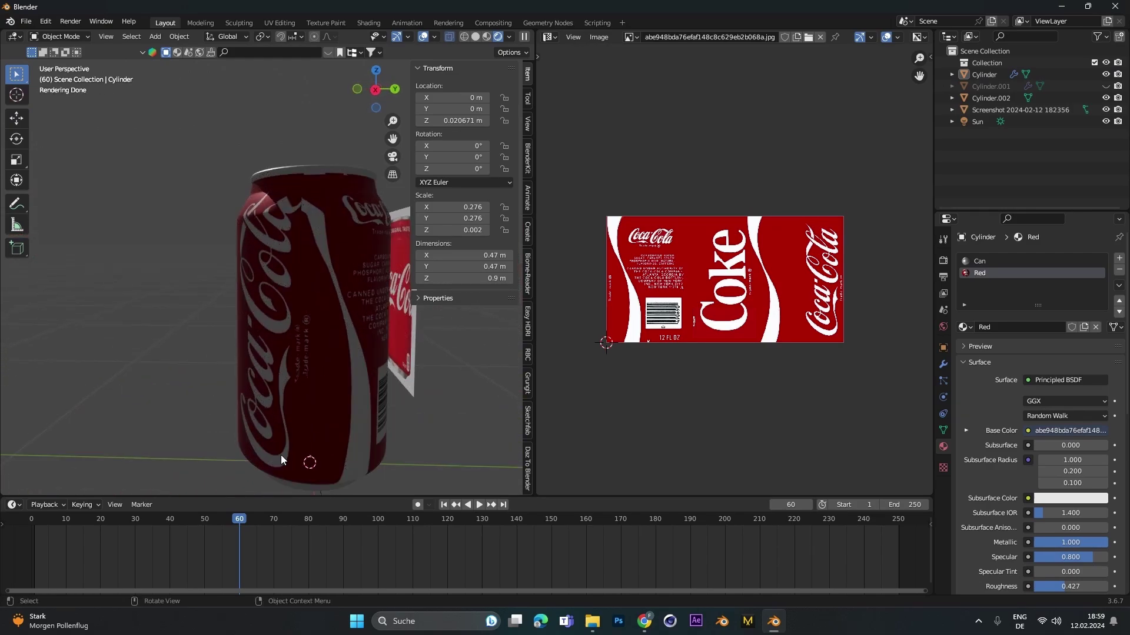
pyautogui.click(314, 224)
pyautogui.press('Tab')
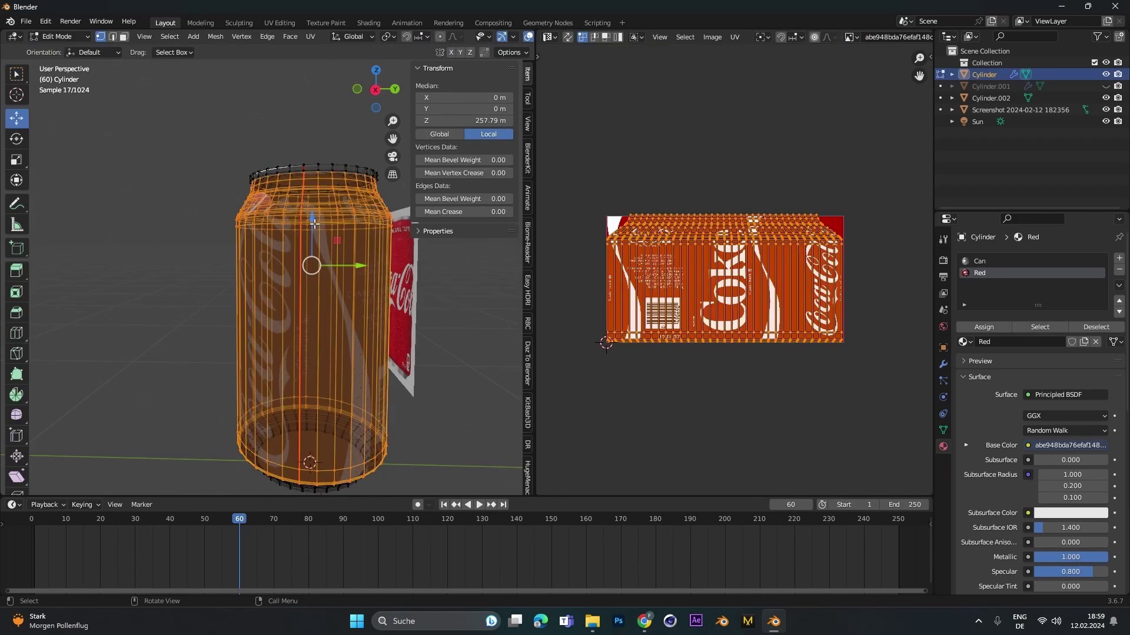
pyautogui.press('Tab')
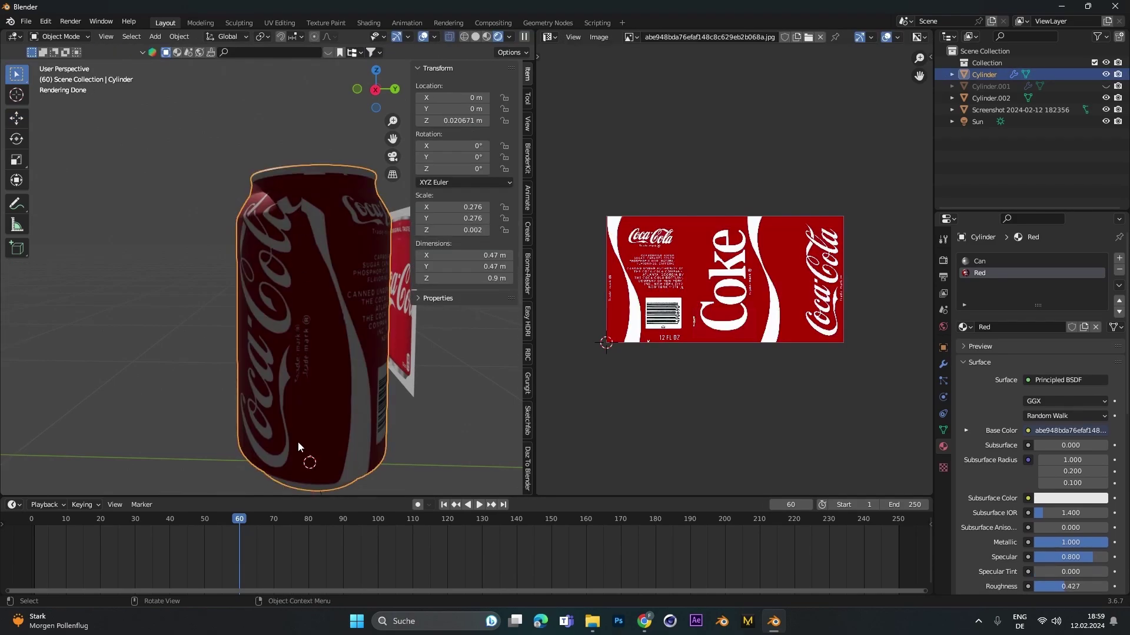
pyautogui.moveTo(309, 193); pyautogui.dragTo(296, 394, button='middle')
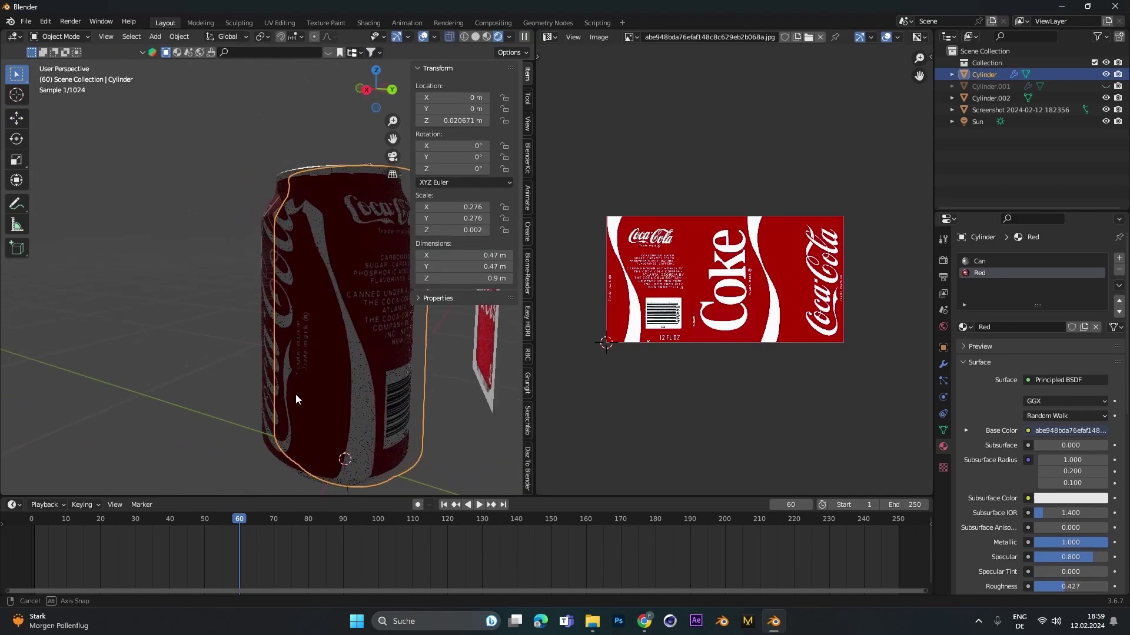
pyautogui.scroll(-4, 296, 394)
pyautogui.scroll(-10, 996, 449)
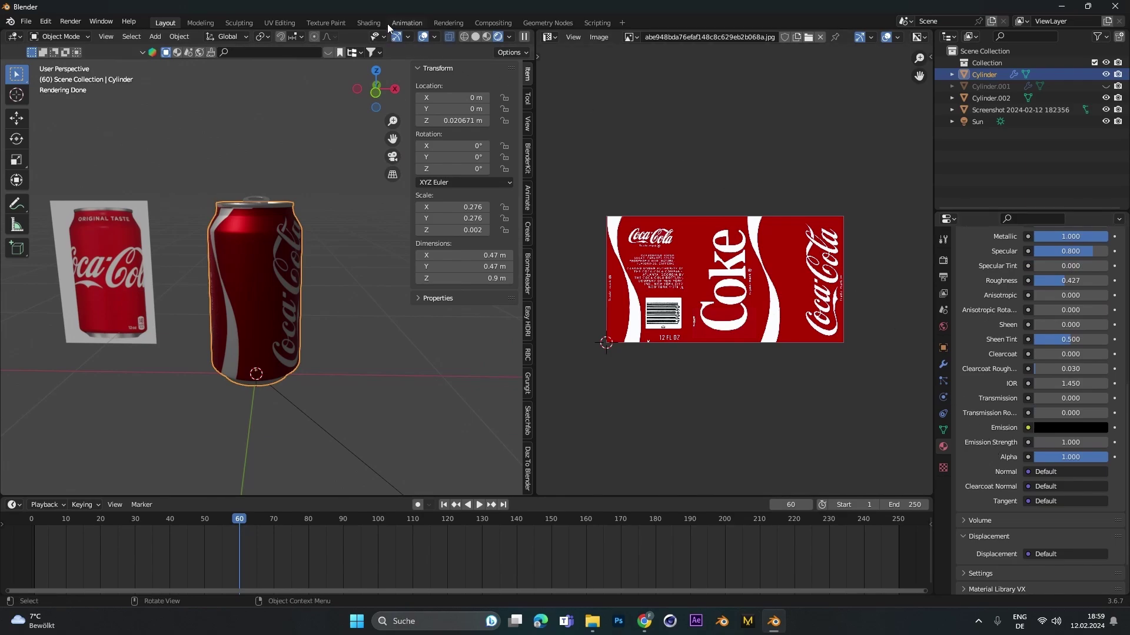
# Step: Add Texture Coordinate and Mapping nodes to the label image in the Shading workspace, with the mapping's X rotation at 0°
pyautogui.click(370, 23)
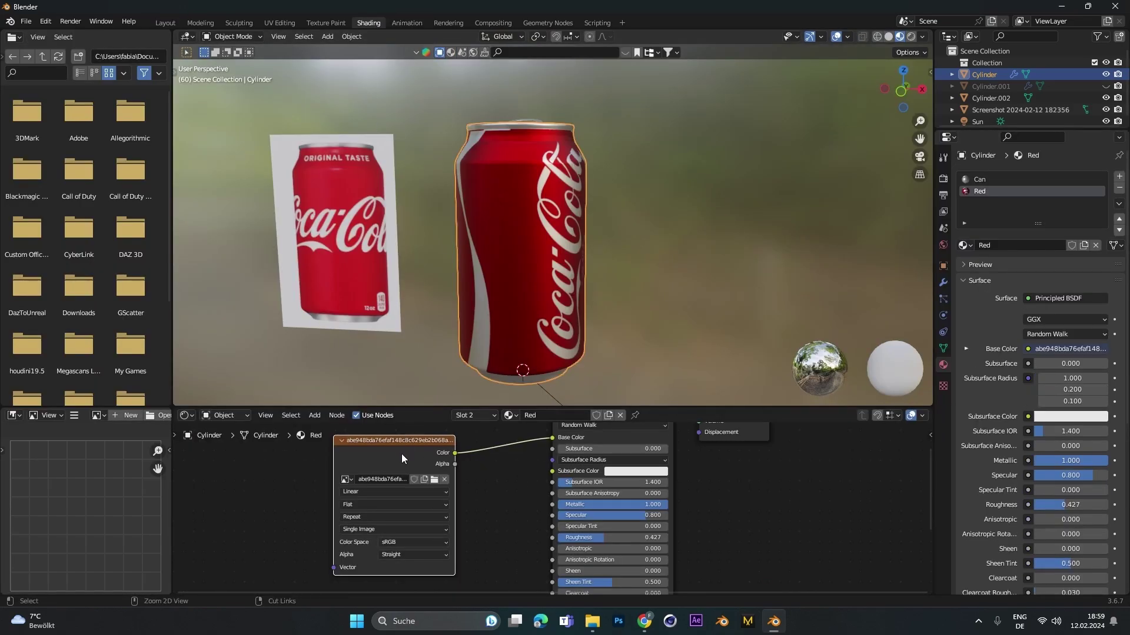
pyautogui.hotkey('ctrl', 't')
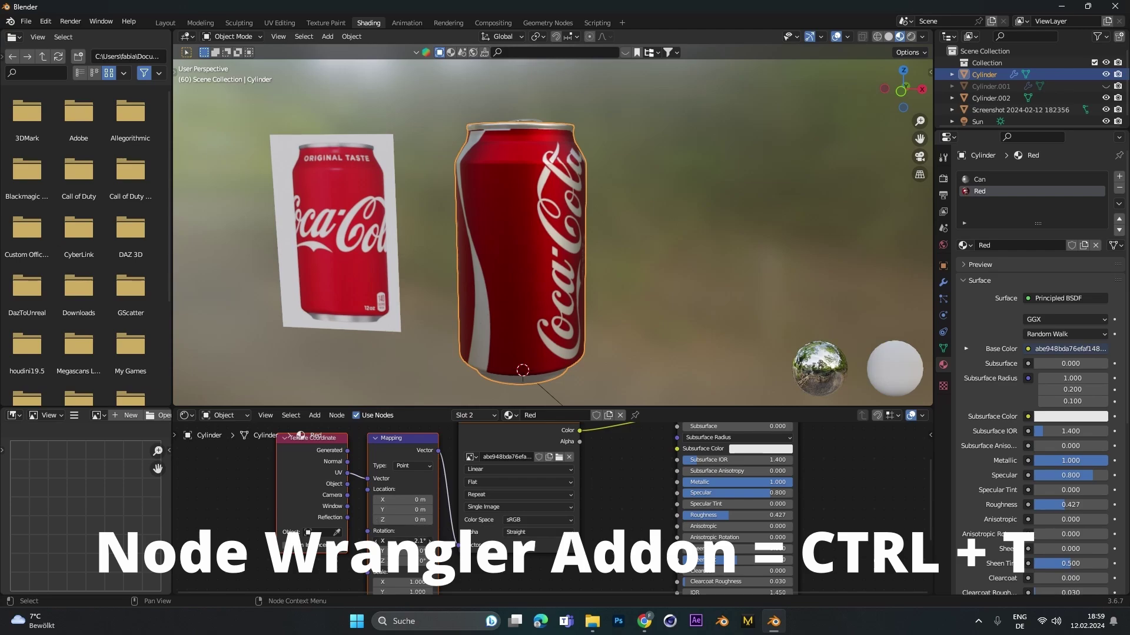
pyautogui.moveTo(402, 541); pyautogui.dragTo(412, 541)
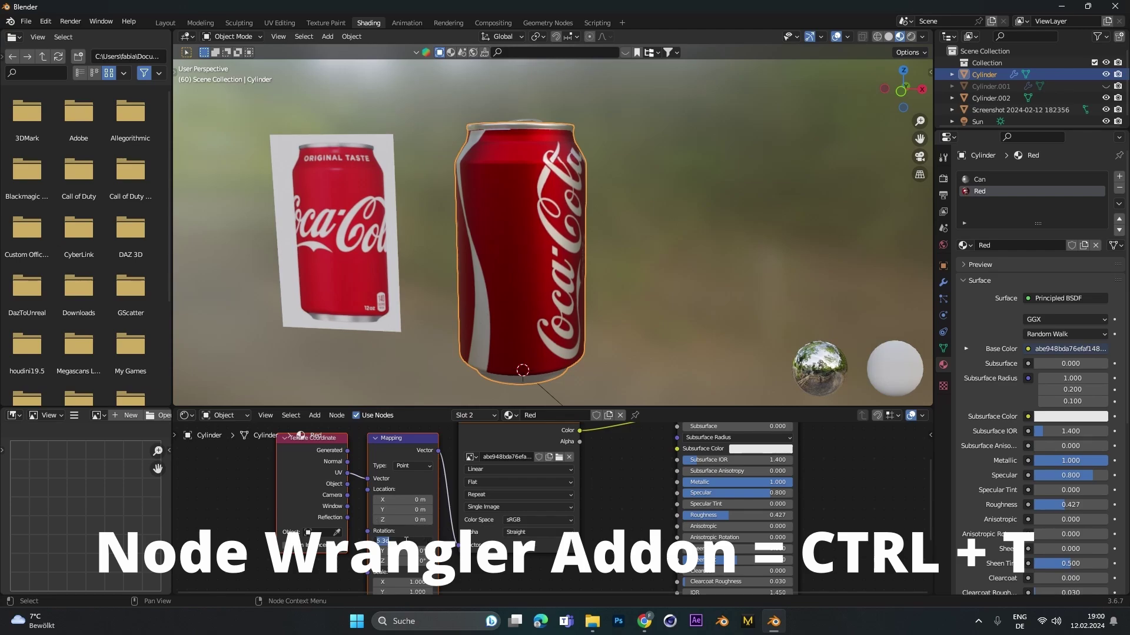
pyautogui.write('0')
pyautogui.press('Return')
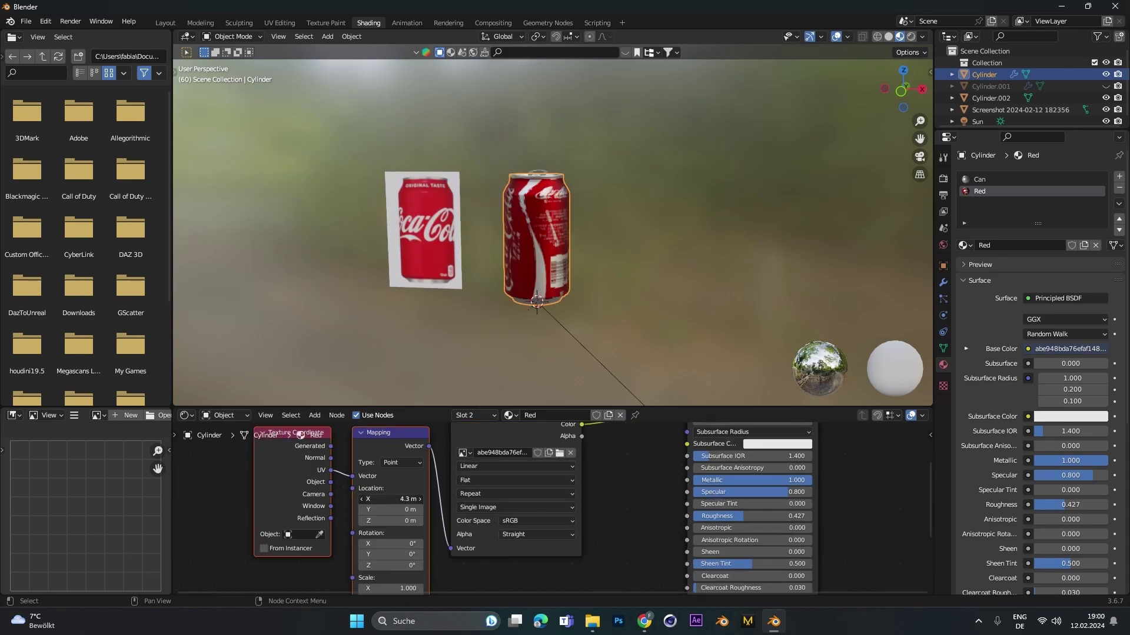
# Step: Shift the label around the can by setting the Mapping node's X location to 2.8 m
pyautogui.moveTo(377, 499); pyautogui.dragTo(447, 499)
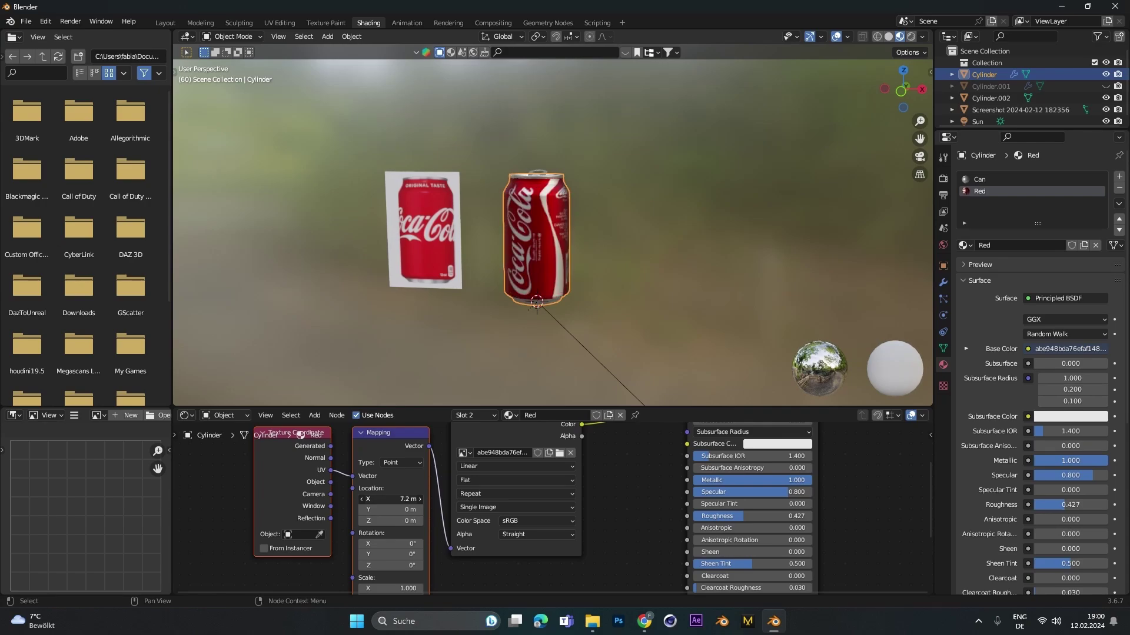
pyautogui.moveTo(490, 330); pyautogui.dragTo(319, 316, button='middle')
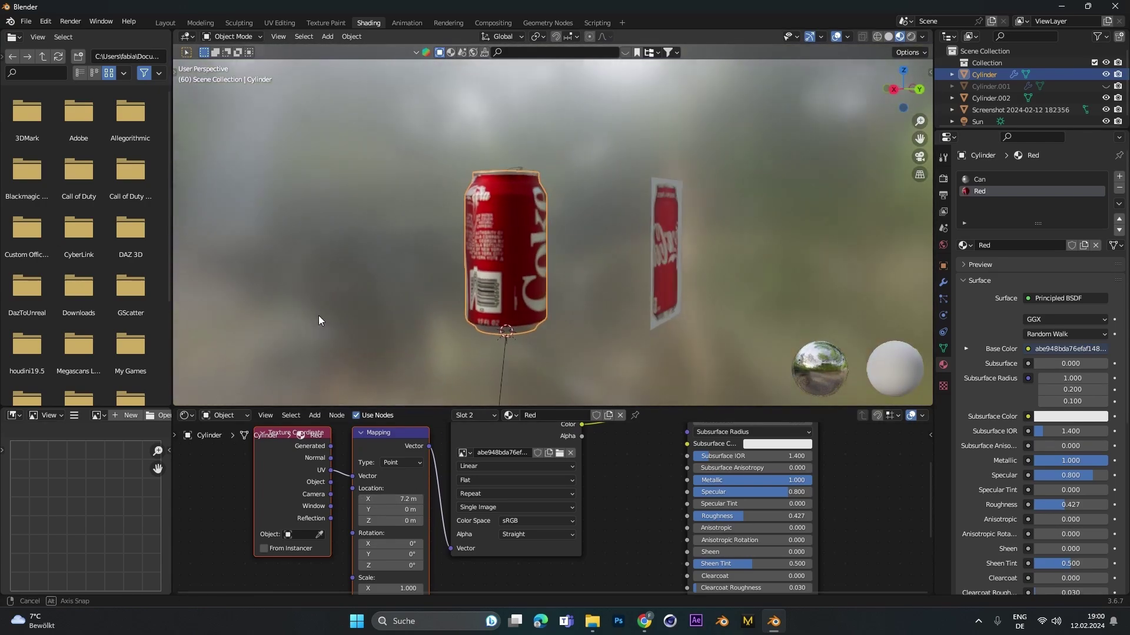
pyautogui.scroll(3, 440, 280)
pyautogui.moveTo(452, 280); pyautogui.dragTo(347, 307, button='middle')
pyautogui.moveTo(389, 499); pyautogui.dragTo(313, 499)
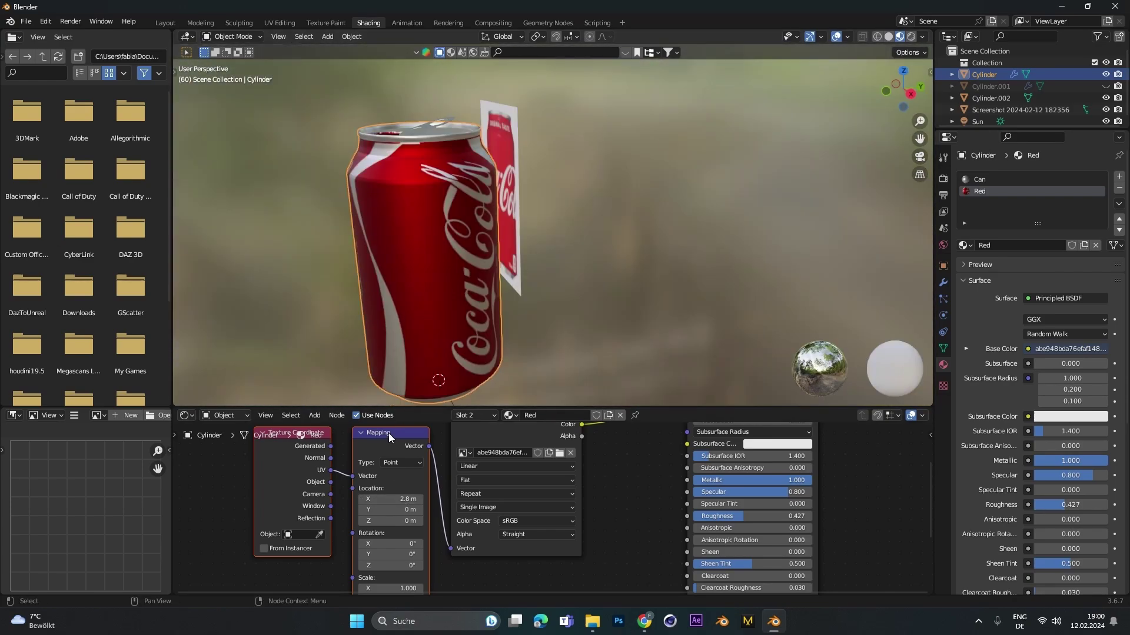
pyautogui.moveTo(383, 236); pyautogui.dragTo(533, 247, button='middle')
pyautogui.scroll(-3, 291, 267)
pyautogui.moveTo(290, 267); pyautogui.dragTo(323, 256, button='middle')
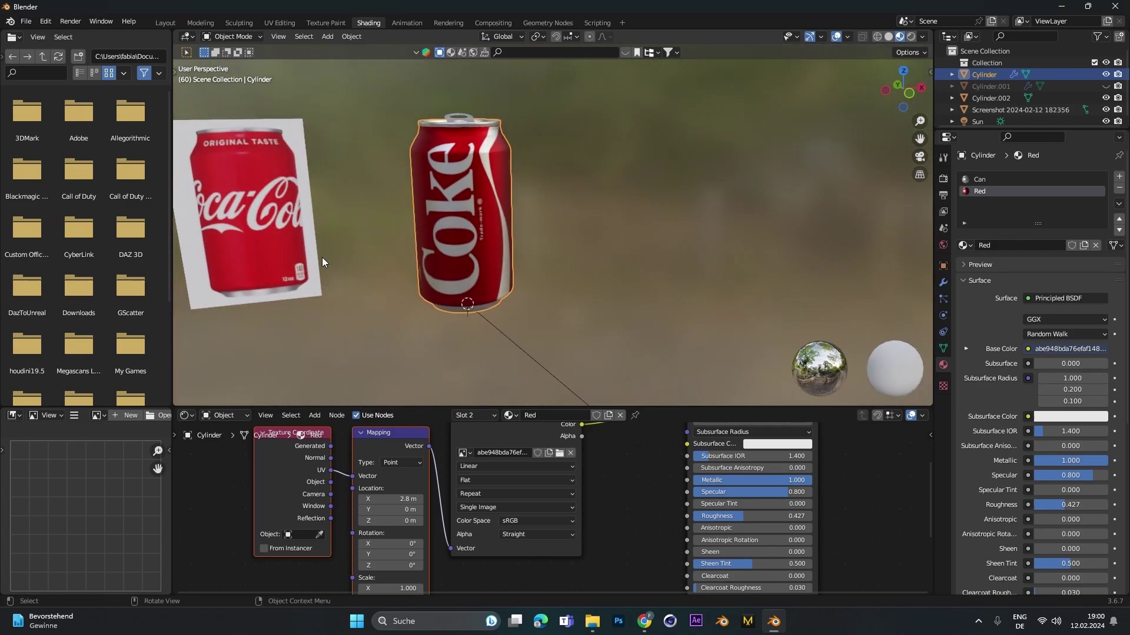
pyautogui.press('Tab')
pyautogui.click(502, 233)
pyautogui.press('Tab')
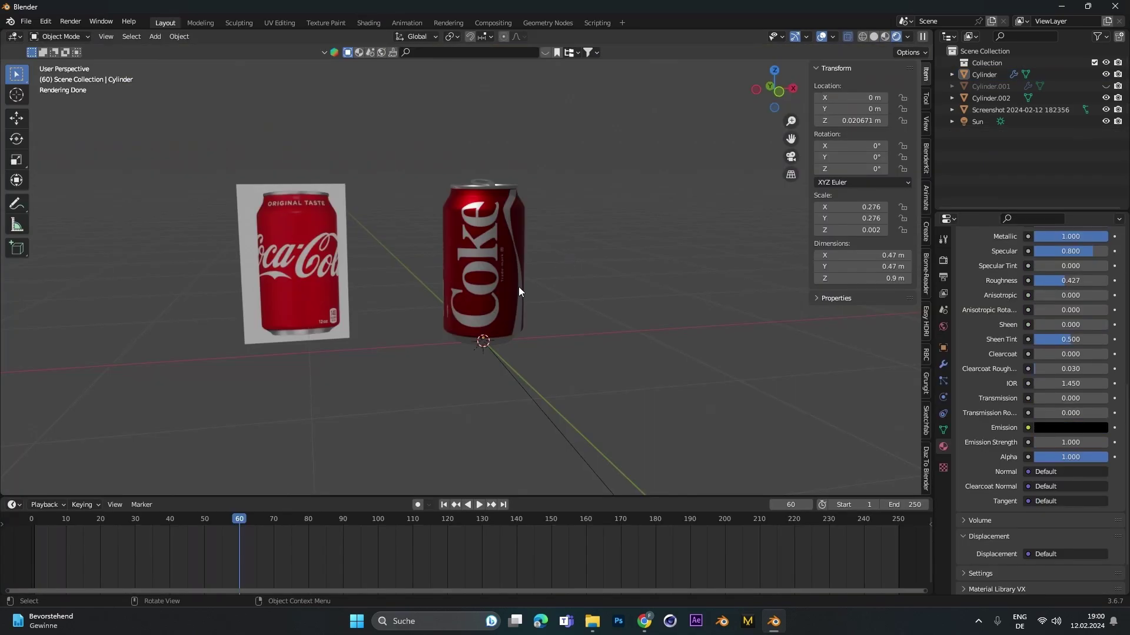
# Step: Add a plane under the can and scale it up to about 4 m square as a floor
pyautogui.hotkey('shift', 'a')
pyautogui.moveTo(506, 141)
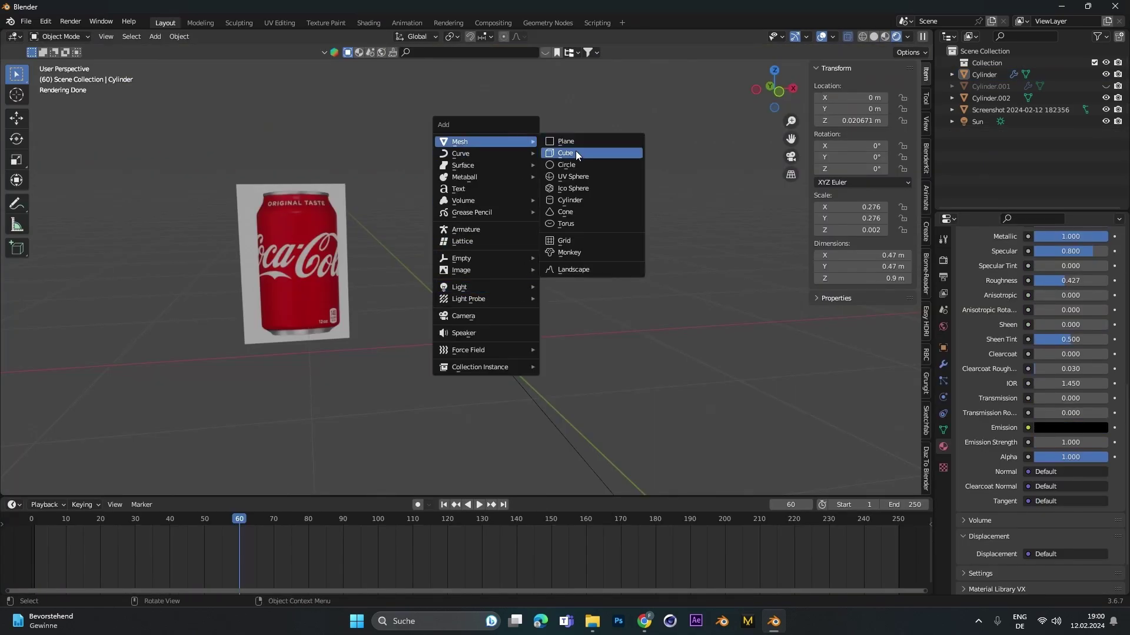
pyautogui.click(568, 141)
pyautogui.press('s')
pyautogui.click(600, 353)
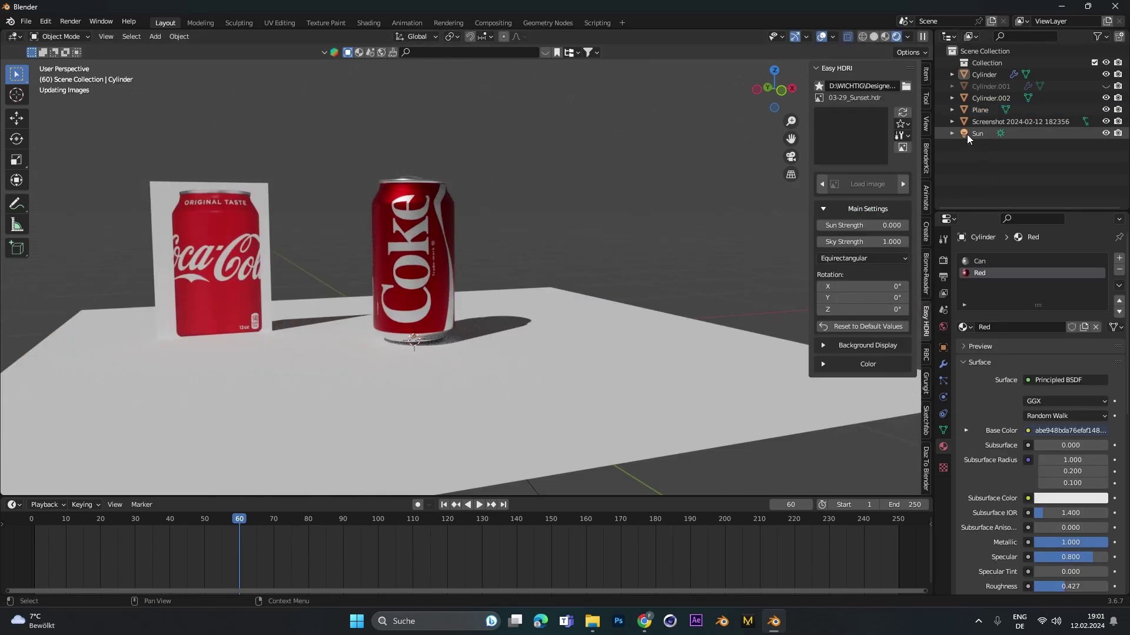
# Step: Delete the sun light and choose abandoned_factory_canteen_02_8k.hdr as the environment in Easy HDRI
pyautogui.click(966, 134)
pyautogui.press('Delete')
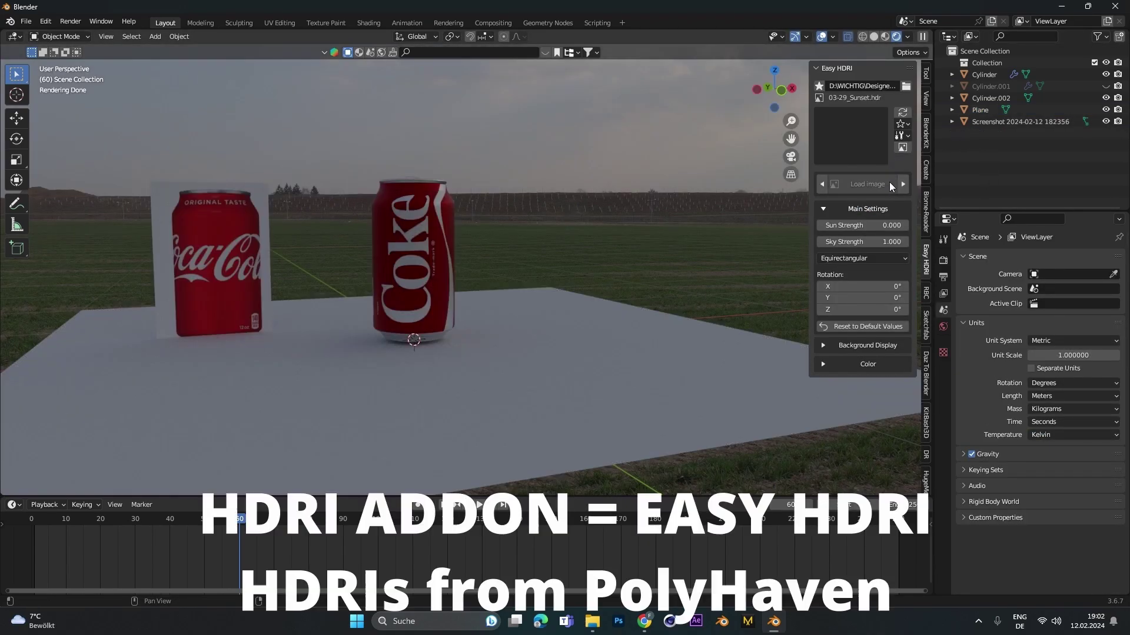
pyautogui.moveTo(811, 153); pyautogui.dragTo(713, 147)
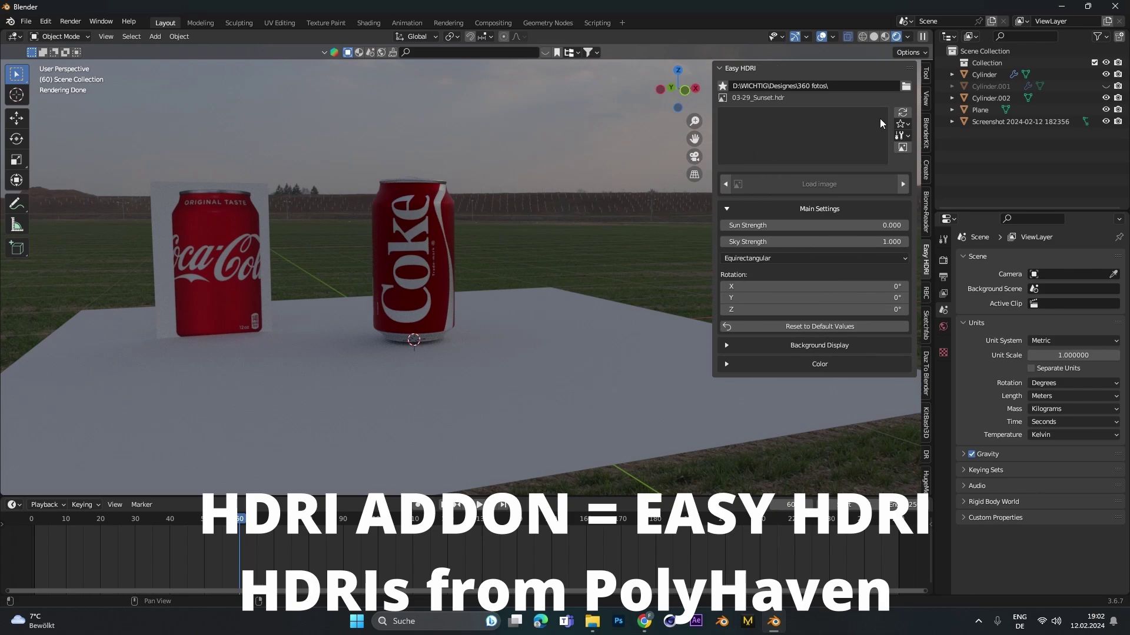
pyautogui.click(810, 142)
pyautogui.click(635, 277)
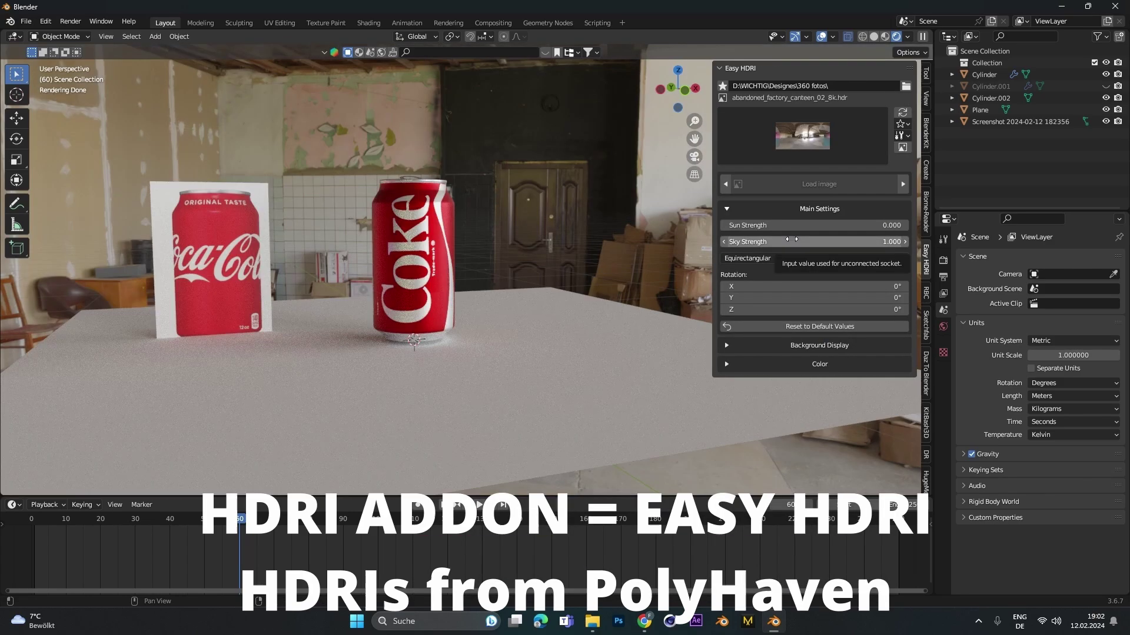
# Step: Try the anniversary_lounge_8k.hdr and Indoor 1 blue.hdr environments and settle on the indoor room HDRI with painted mountains on the wall
pyautogui.click(822, 147)
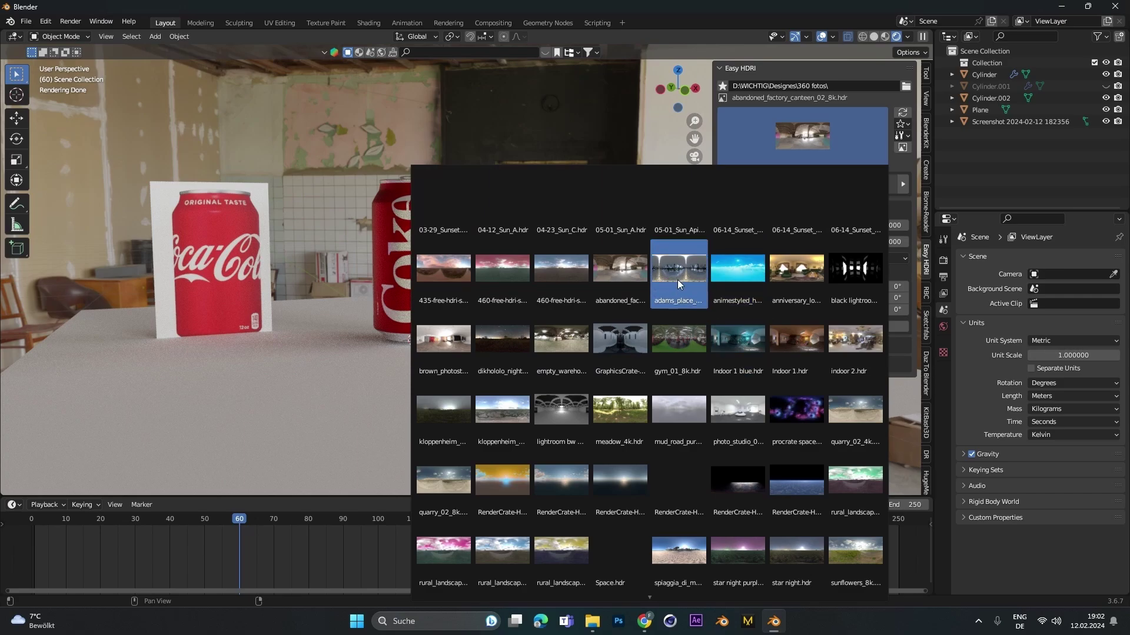
pyautogui.click(771, 276)
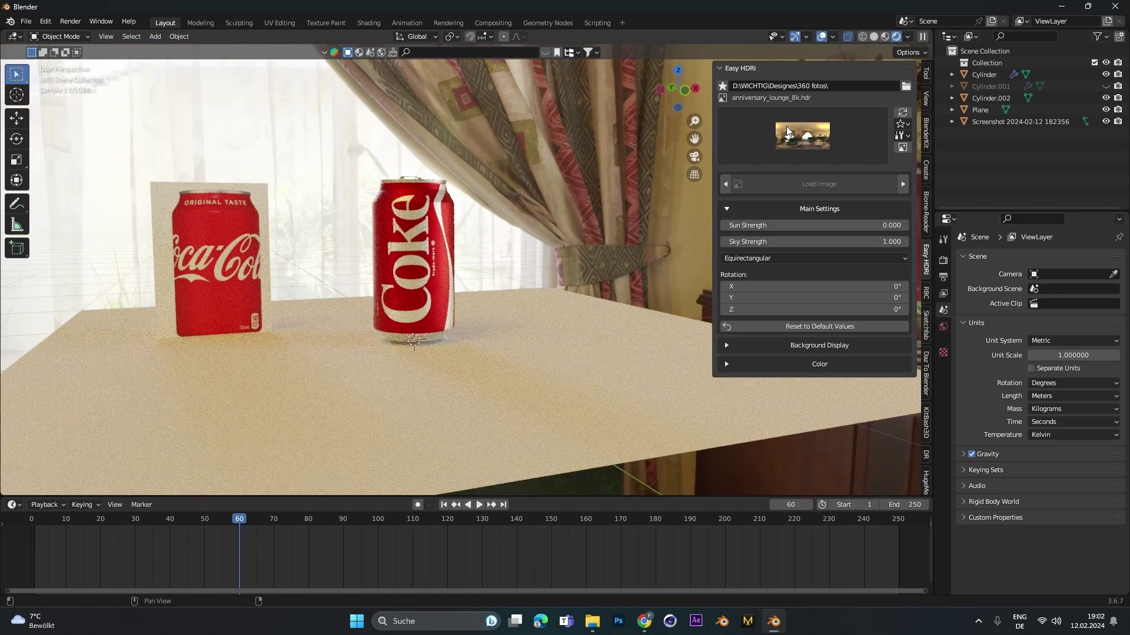
pyautogui.click(800, 132)
pyautogui.click(742, 341)
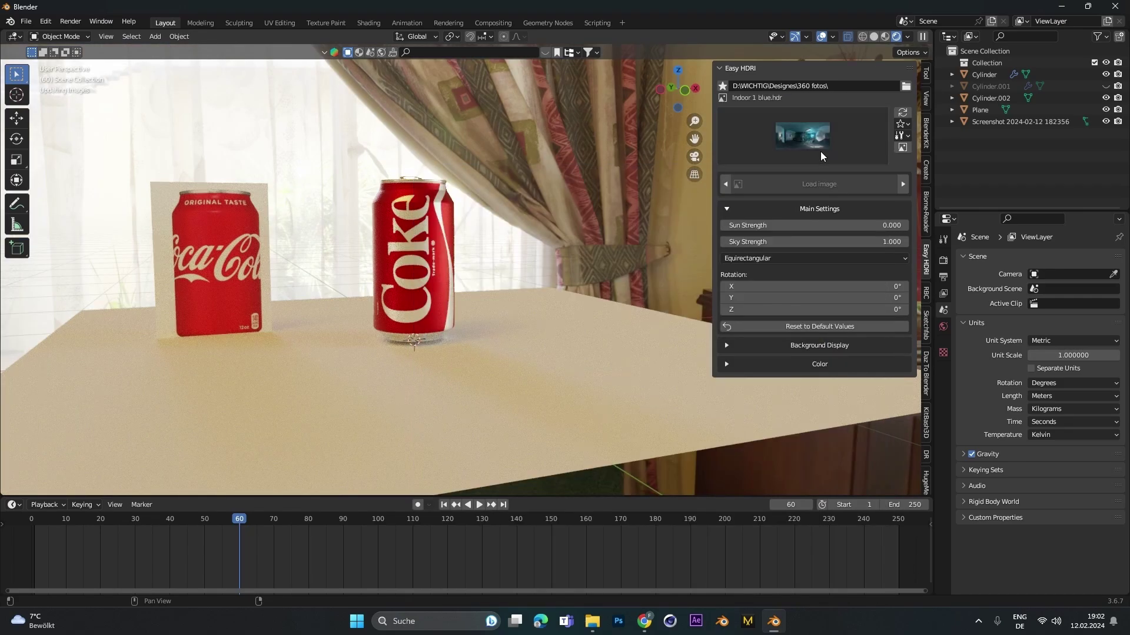
pyautogui.click(821, 149)
pyautogui.click(804, 320)
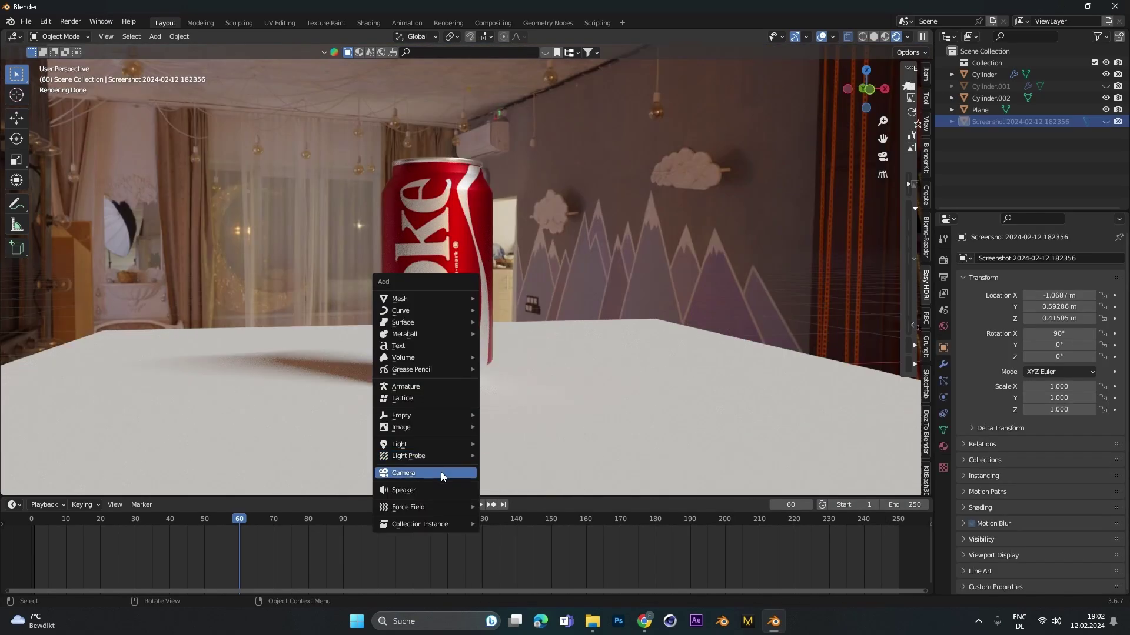
# Step: Add a camera aligned to the current view, frame the whole can with it, and unlock the camera from the view
pyautogui.click(442, 473)
pyautogui.press('ctrl+alt+KP_0')
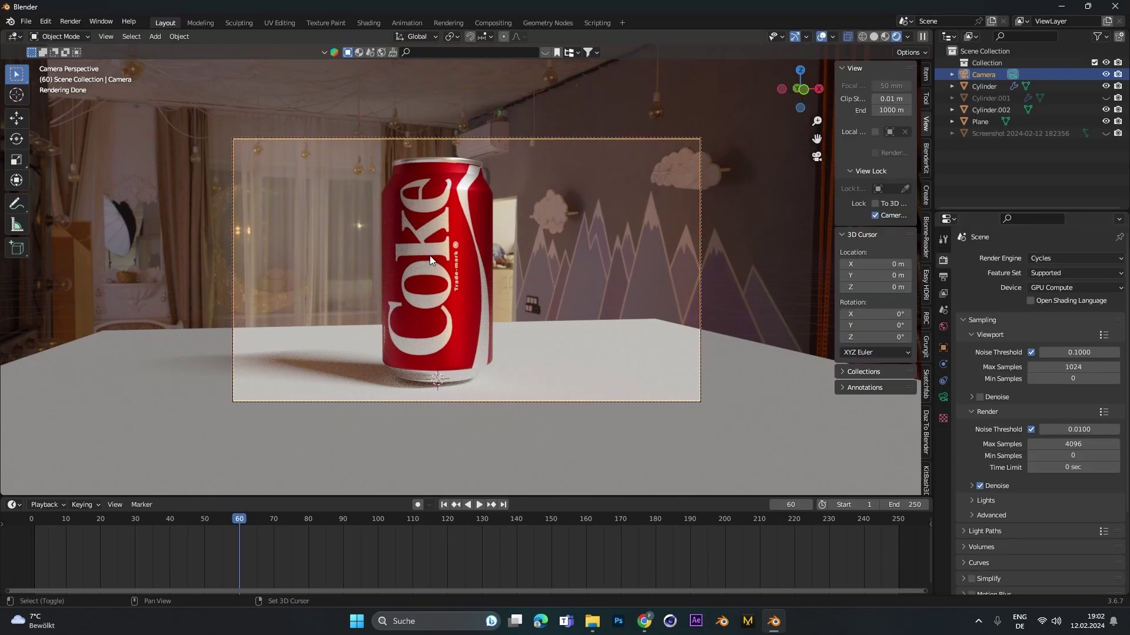
pyautogui.moveTo(429, 256)
pyautogui.keyDown('shift'); pyautogui.mouseDown(button='middle')
pyautogui.moveTo(459, 255)
pyautogui.moveTo(447, 242)
pyautogui.mouseUp(button='middle'); pyautogui.keyUp('shift')
pyautogui.scroll(-1, 458, 255)
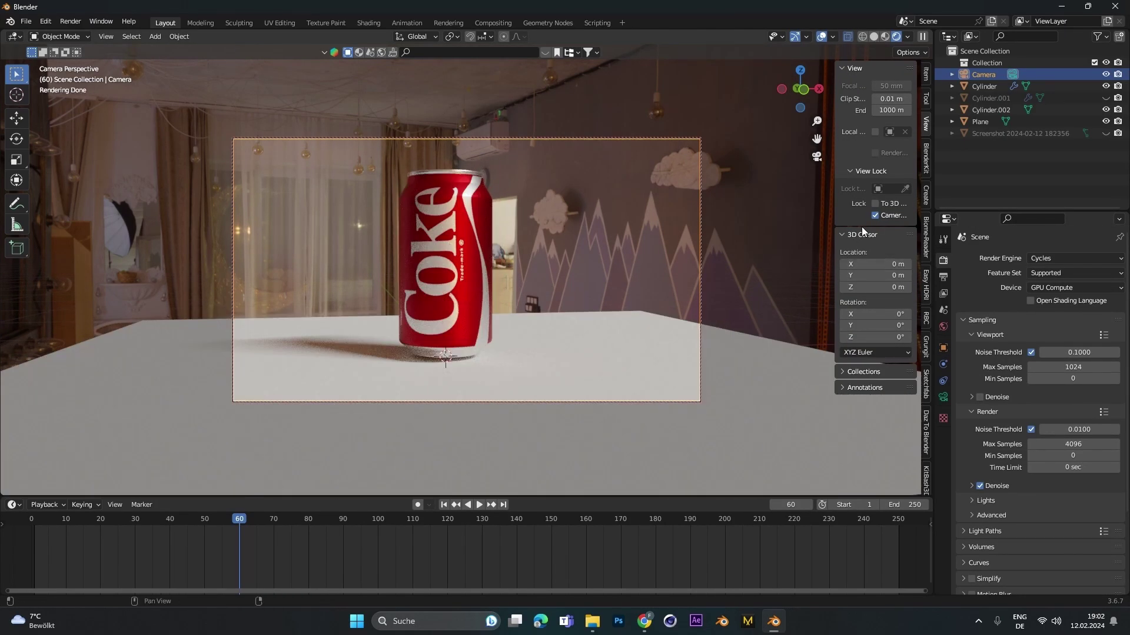
pyautogui.click(875, 216)
# Step: Duplicate the floor plane and stand the copy upright with an X rotation of 90°
pyautogui.moveTo(462, 271)
pyautogui.mouseDown(button='middle')
pyautogui.moveTo(440, 290)
pyautogui.moveTo(464, 304)
pyautogui.moveTo(446, 274)
pyautogui.moveTo(471, 278)
pyautogui.mouseUp(button='middle')
pyautogui.click(471, 277)
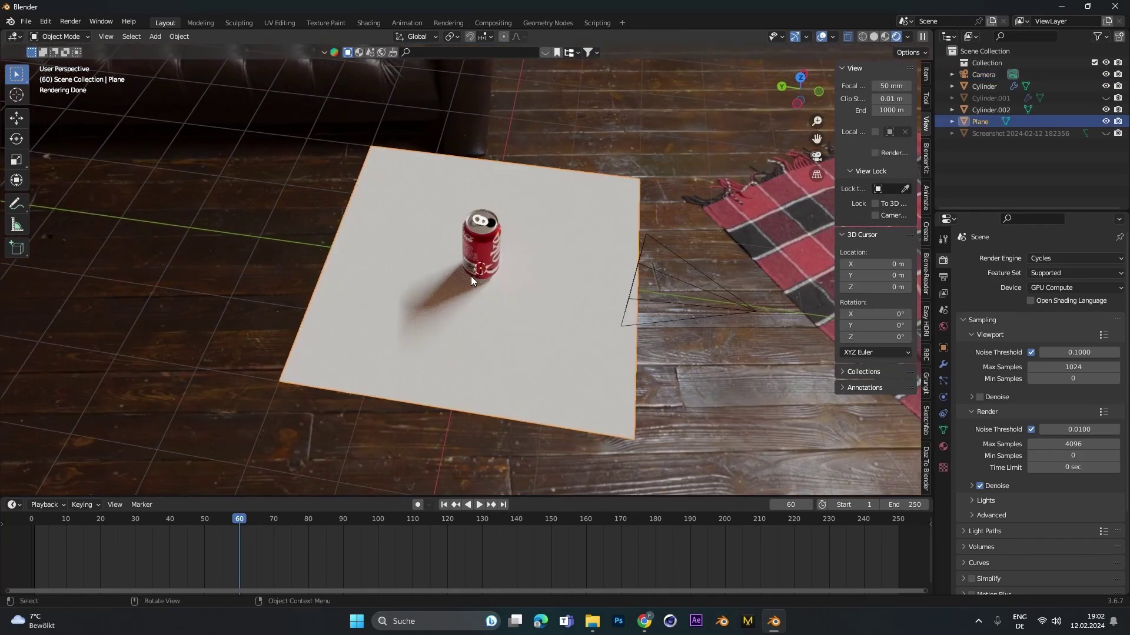
pyautogui.hotkey('shift', 'd')
pyautogui.click(288, 210)
pyautogui.click(925, 73)
pyautogui.doubleClick(873, 145)
pyautogui.write('90')
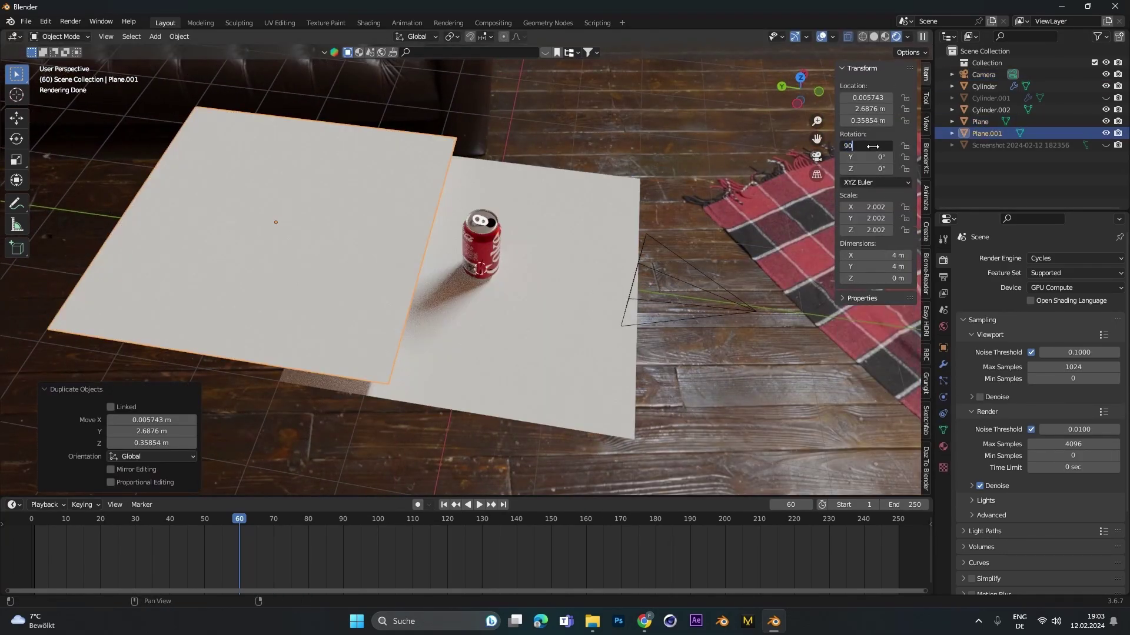
pyautogui.press('Return')
# Step: Move the upright plane behind the can along Y and position it to fill the camera frame as a backdrop
pyautogui.press('g')
pyautogui.press('y')
pyautogui.click(469, 200)
pyautogui.press('KP_0')
pyautogui.press('g')
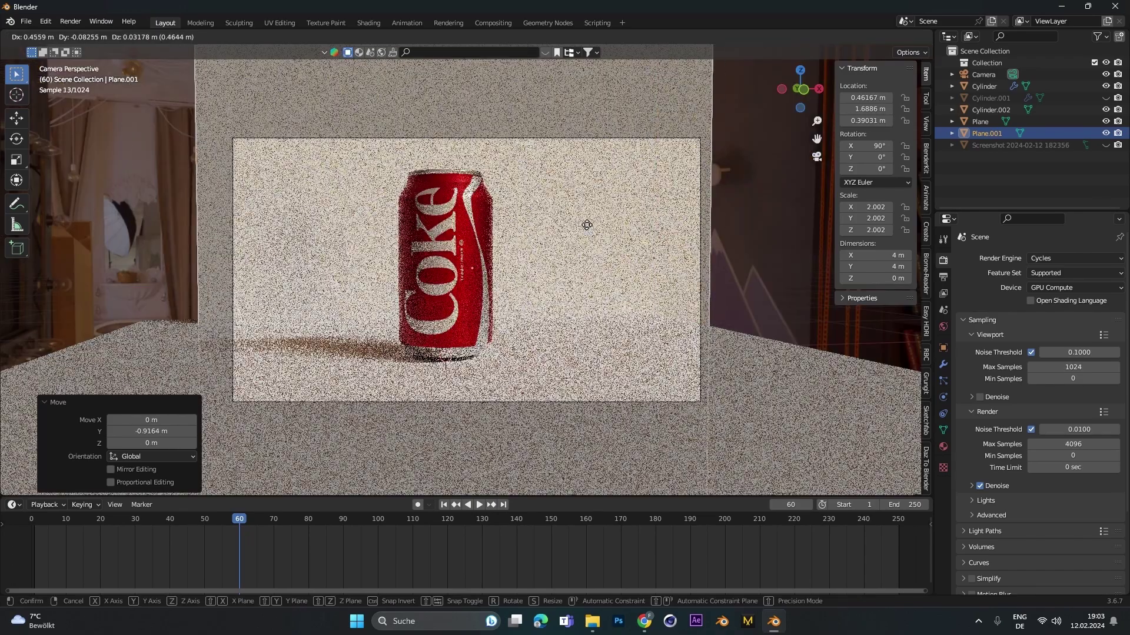
pyautogui.click(586, 224)
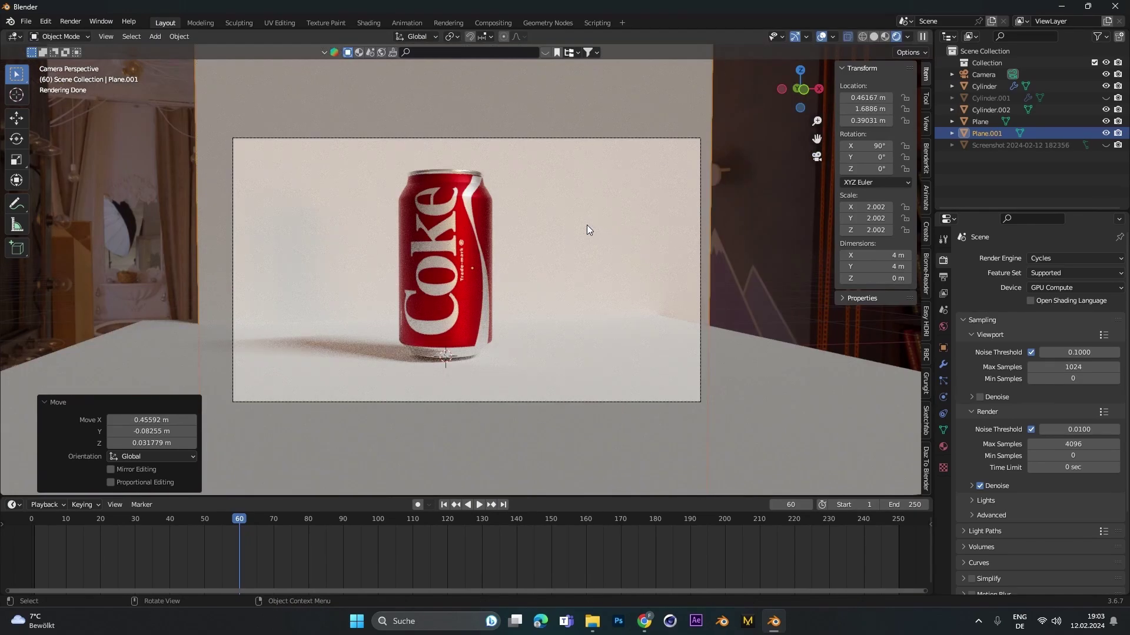
pyautogui.click(927, 122)
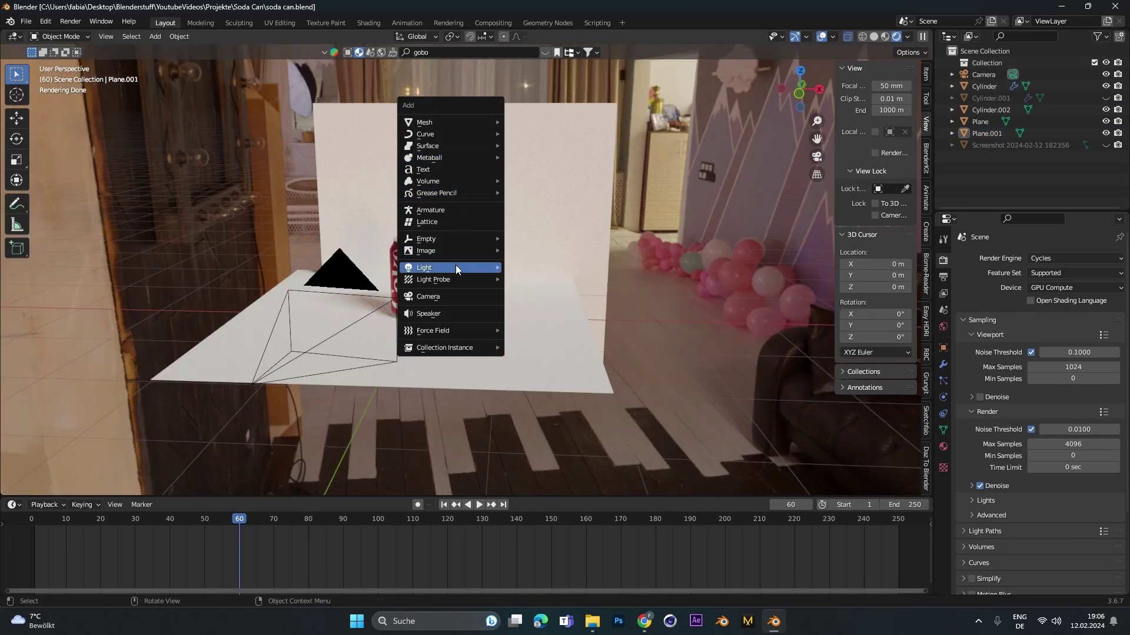
# Step: Add an area light and raise it about 1.7 m above the floor over the can
pyautogui.moveTo(456, 265)
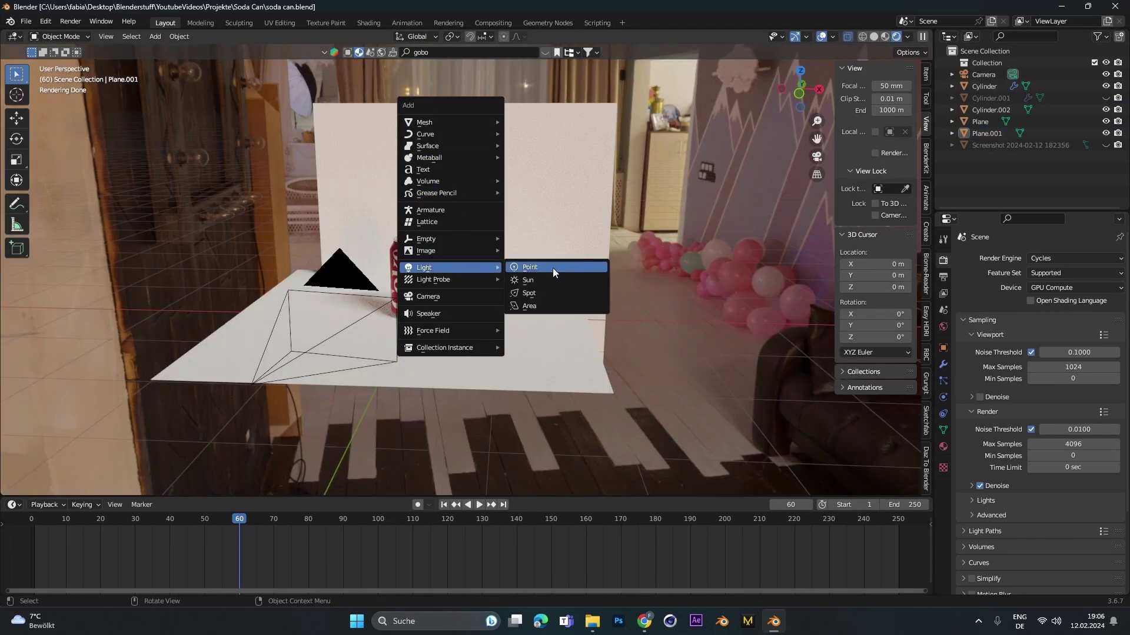
pyautogui.click(549, 302)
pyautogui.press('g')
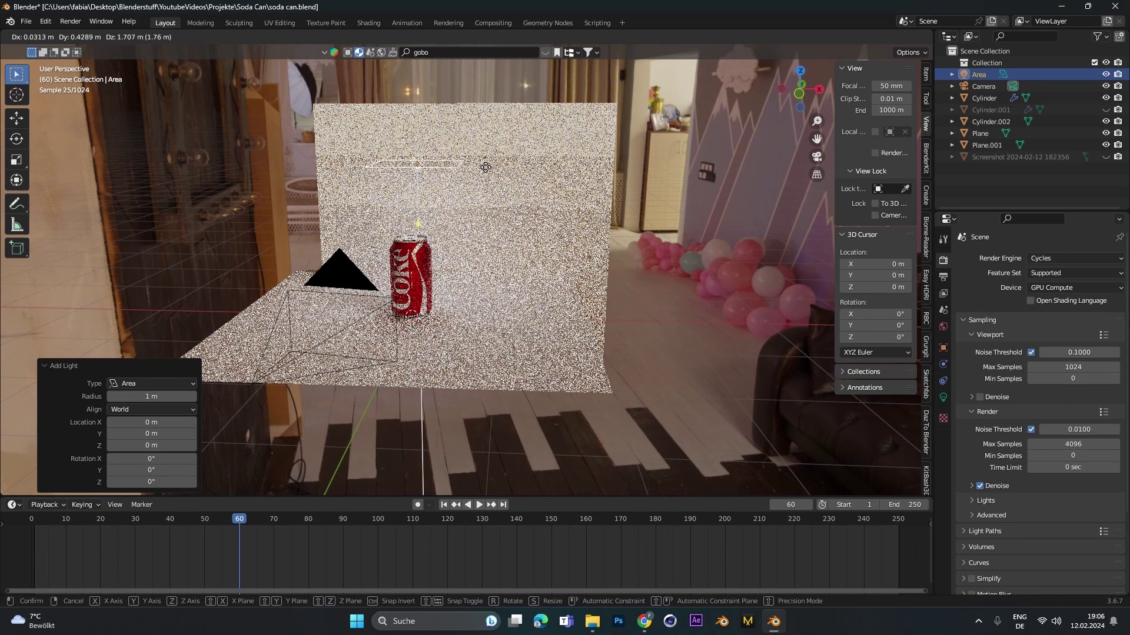
pyautogui.click(496, 171)
# Step: Tilt the area light and move it up to the right of the can, near the backdrop's upper right corner
pyautogui.moveTo(497, 171); pyautogui.dragTo(517, 222, button='middle')
pyautogui.press('r')
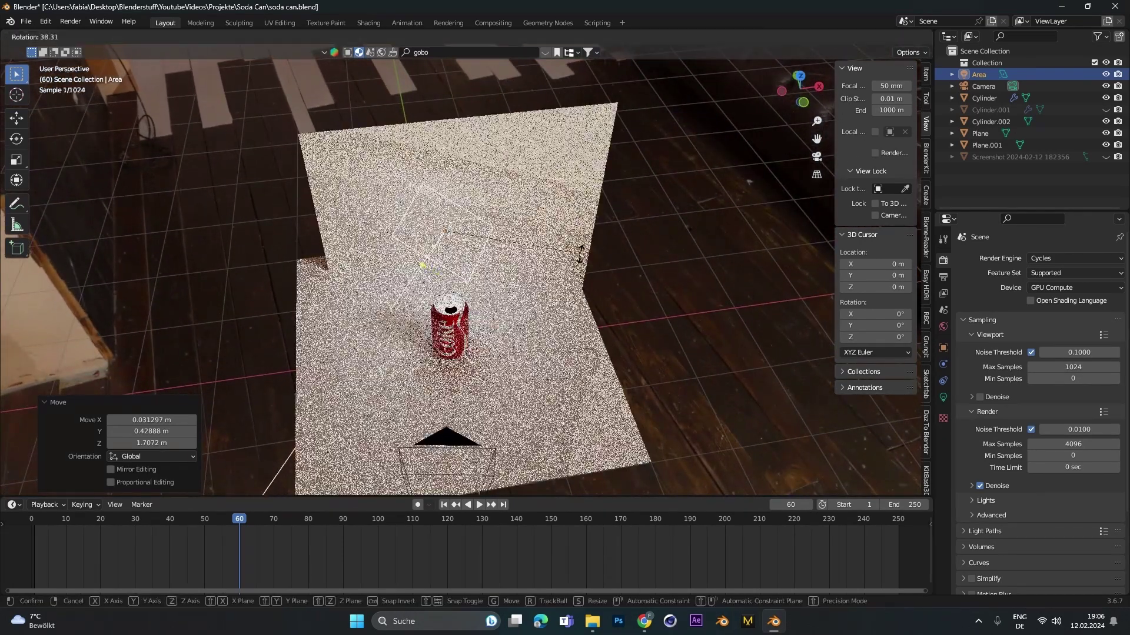
pyautogui.click(560, 273)
pyautogui.press('g')
pyautogui.click(739, 303)
pyautogui.moveTo(557, 321); pyautogui.dragTo(545, 255, button='middle')
pyautogui.press('g')
pyautogui.click(587, 200)
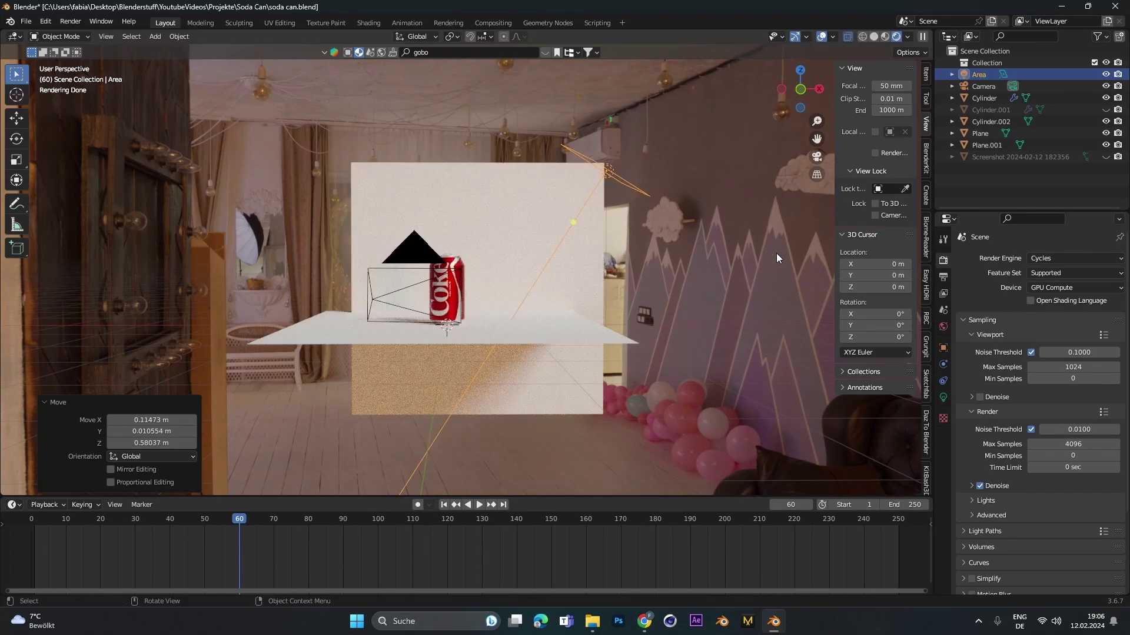
# Step: Set the area light's shape to Disk and its beam spread to 0°
pyautogui.click(1003, 75)
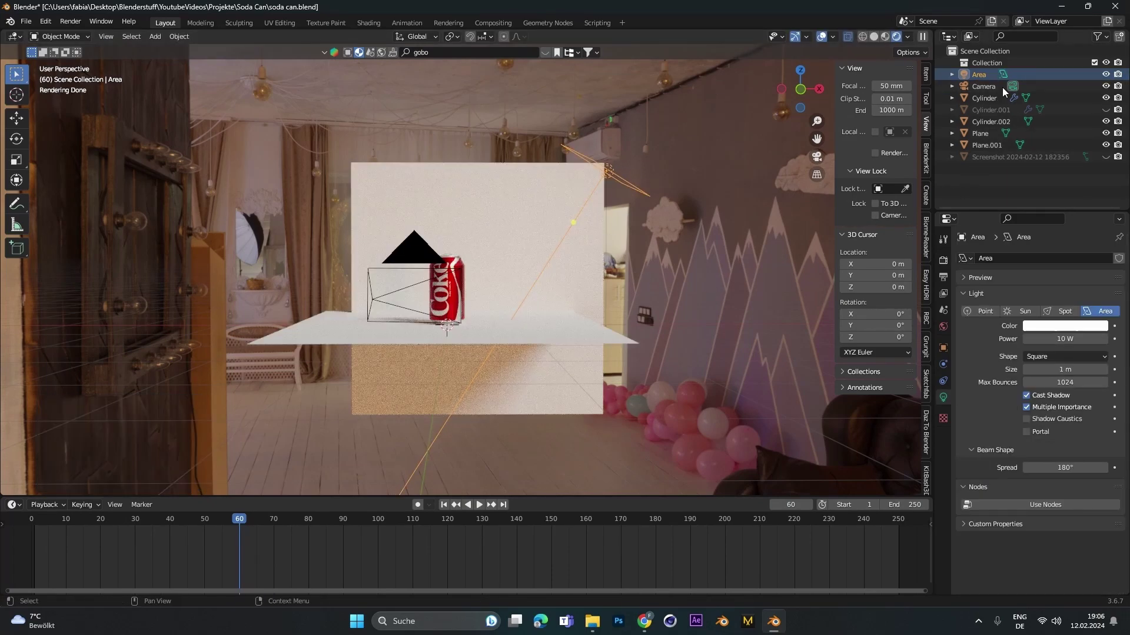
pyautogui.click(1063, 357)
pyautogui.click(1058, 395)
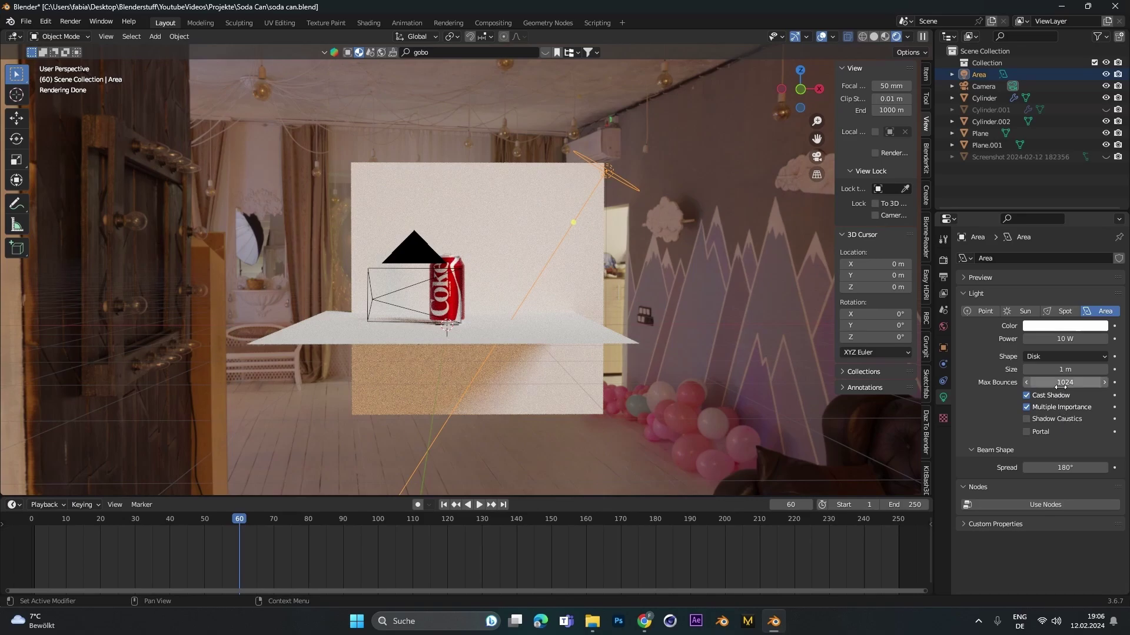
pyautogui.click(1067, 466)
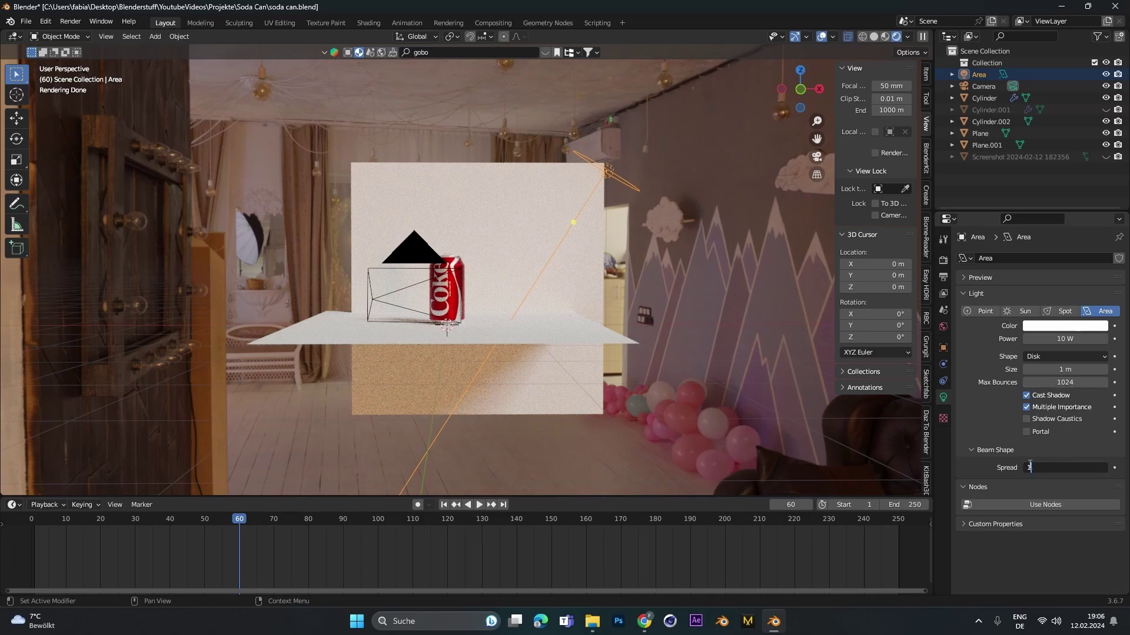
pyautogui.write('0')
pyautogui.press('Return')
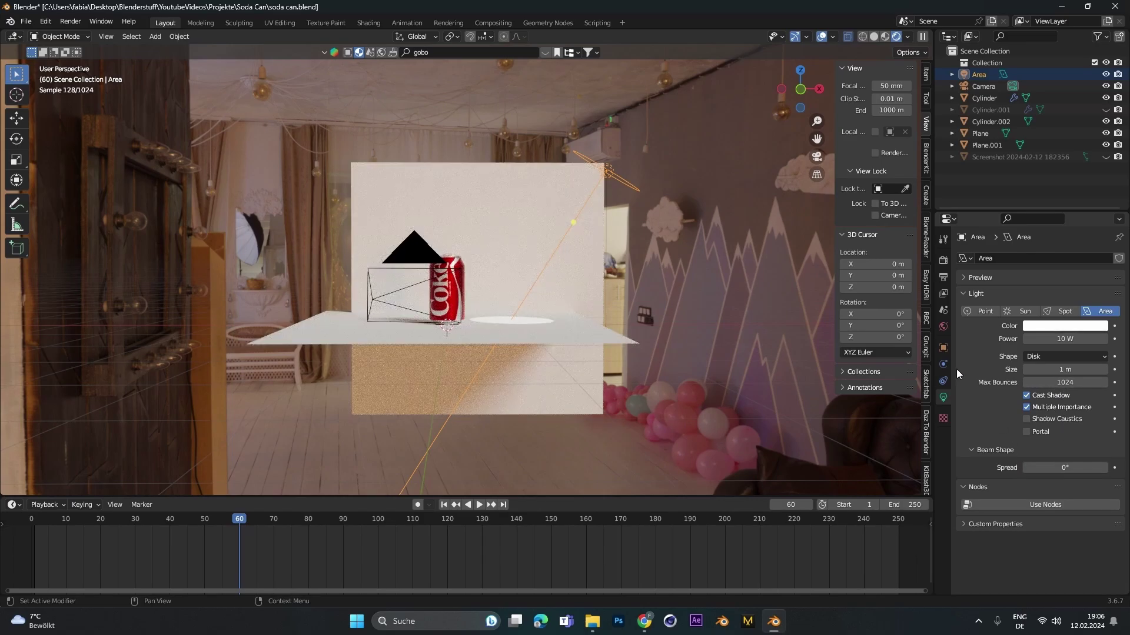
# Step: Move the area light so its circular beam falls on the can, and scale the light up
pyautogui.moveTo(633, 292); pyautogui.dragTo(521, 369, button='middle')
pyautogui.press('g')
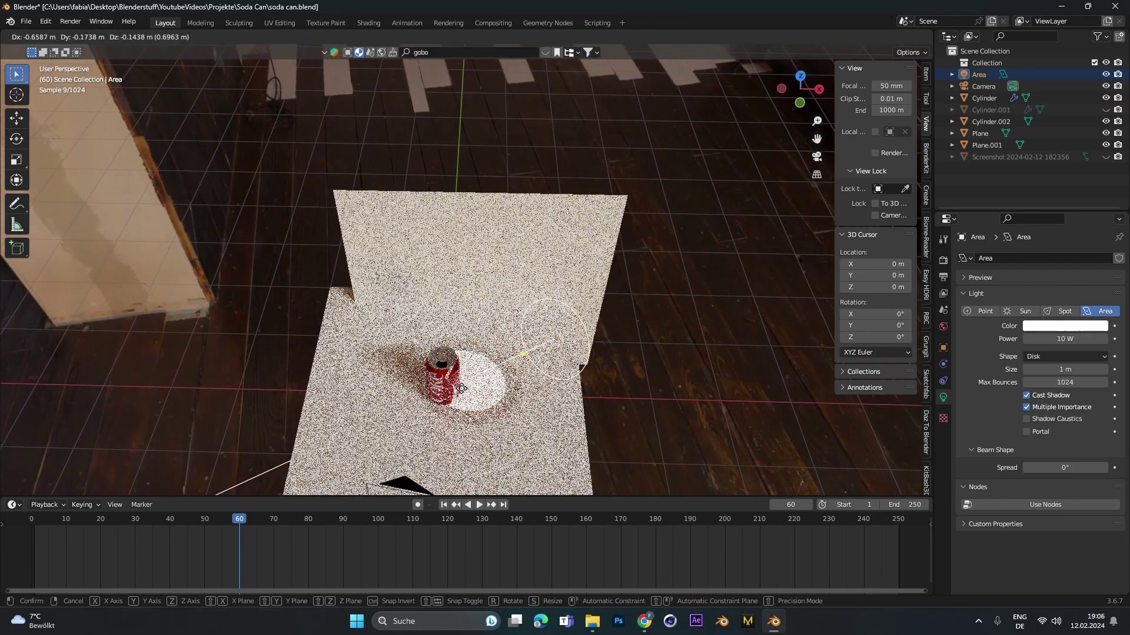
pyautogui.click(425, 396)
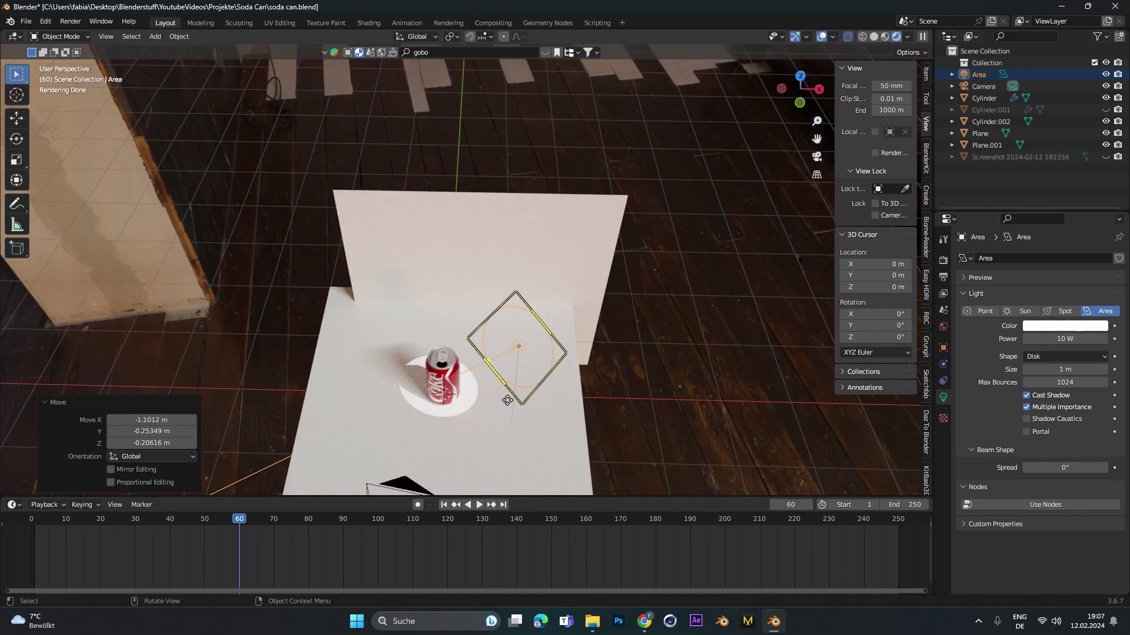
pyautogui.moveTo(507, 399); pyautogui.dragTo(564, 353, button='middle')
pyautogui.press('s')
pyautogui.press('Return')
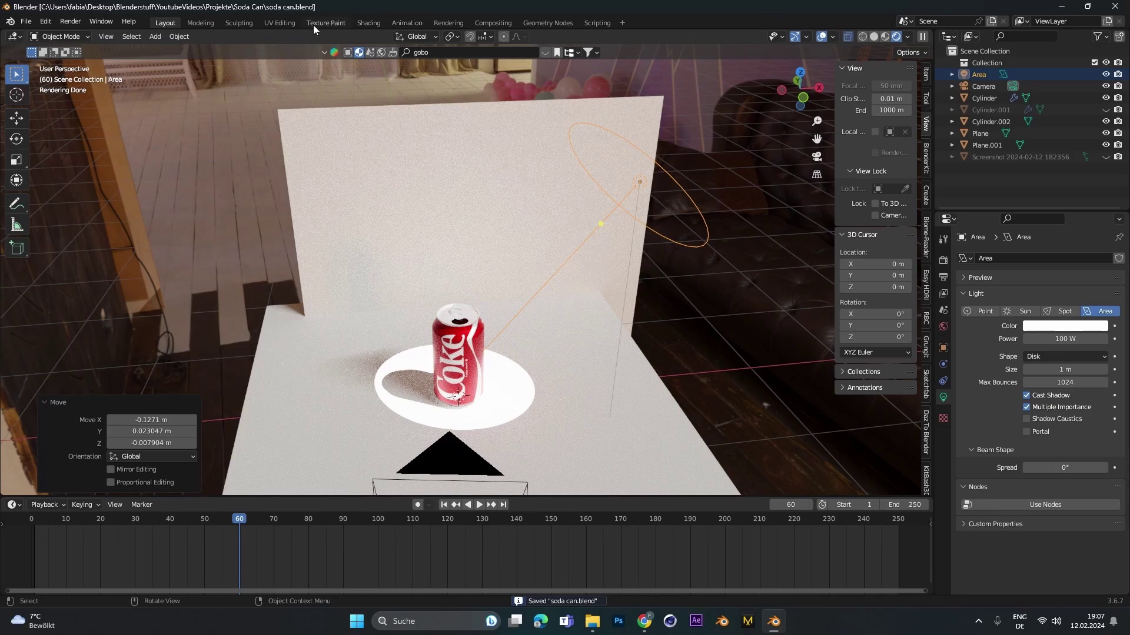
# Step: Enable nodes for the area light in the Shading workspace and enlarge the node editor
pyautogui.click(361, 24)
pyautogui.click(370, 418)
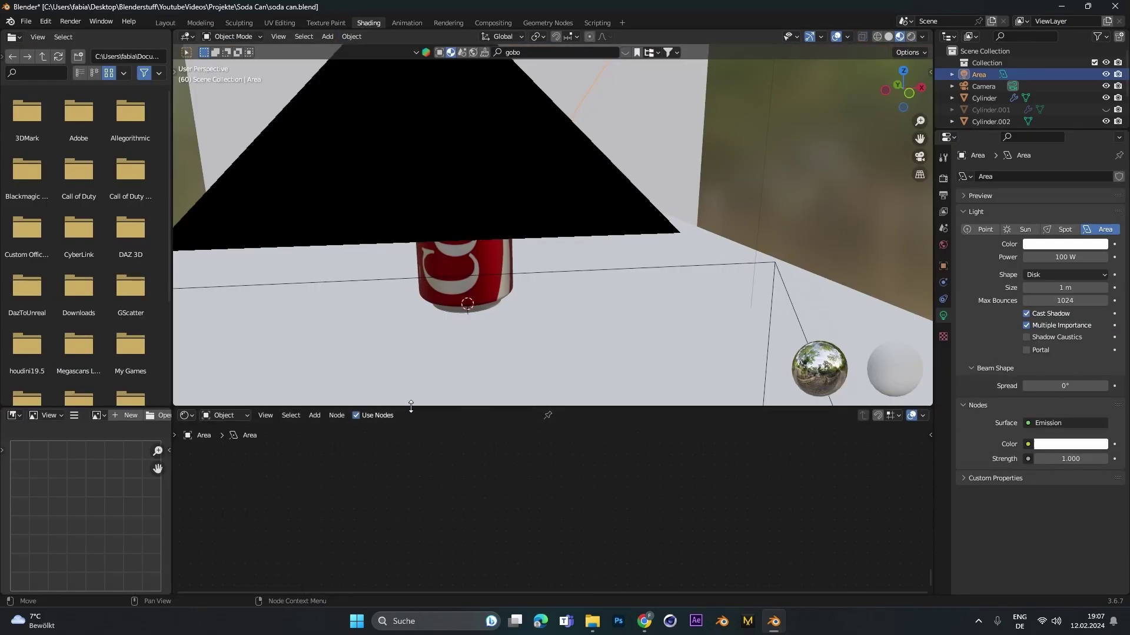
pyautogui.moveTo(411, 407); pyautogui.dragTo(433, 268)
pyautogui.moveTo(776, 378); pyautogui.dragTo(636, 495, button='middle')
# Step: Add a Wave Texture node to the light and connect its Color output to the Emission color
pyautogui.hotkey('shift', 'a')
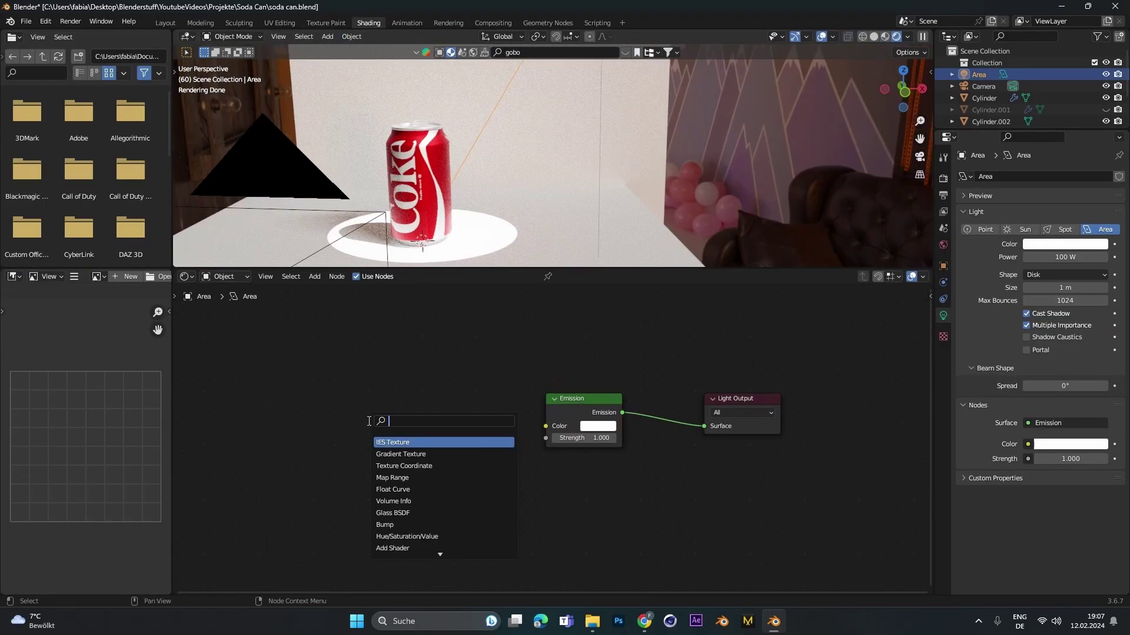
pyautogui.write('wave')
pyautogui.click(405, 457)
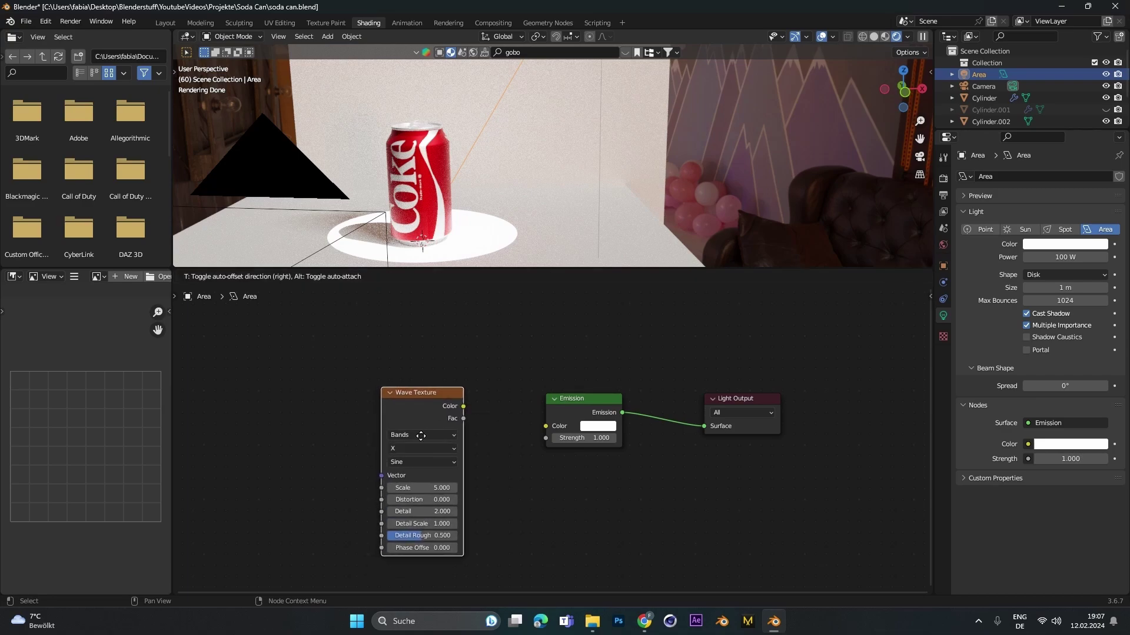
pyautogui.click(442, 440)
pyautogui.moveTo(484, 412); pyautogui.dragTo(543, 429)
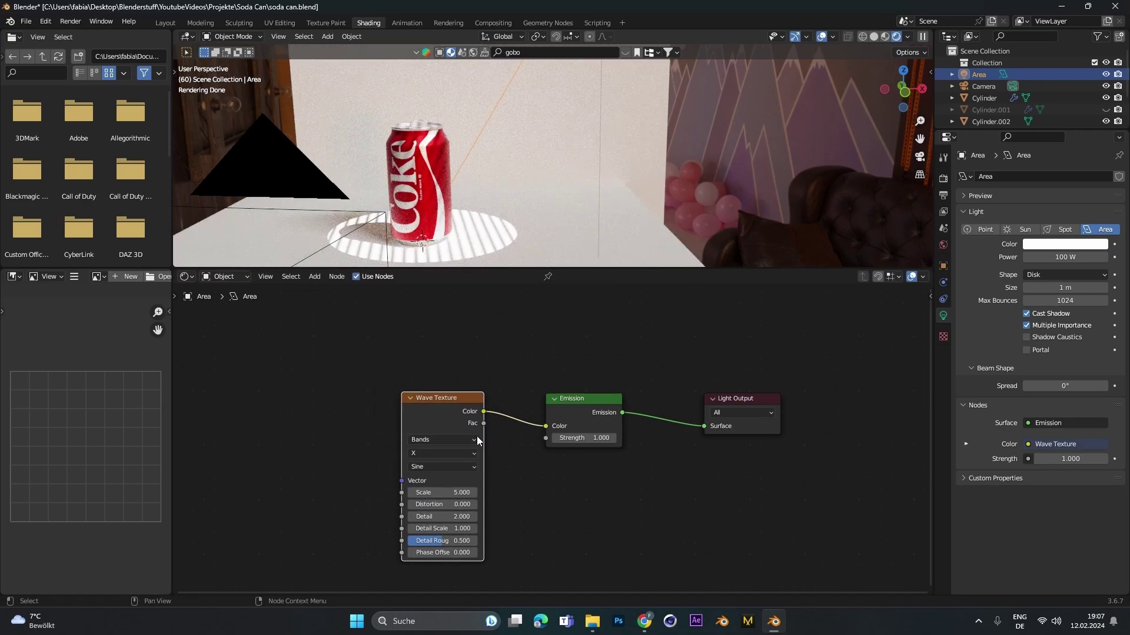
# Step: Add Texture Coordinate and Mapping nodes to the wave texture, rotate the mapping 40.2° in X and 84.1° in Y, and switch to the camera view
pyautogui.moveTo(454, 425); pyautogui.dragTo(510, 418, button='middle')
pyautogui.hotkey('ctrl', 't')
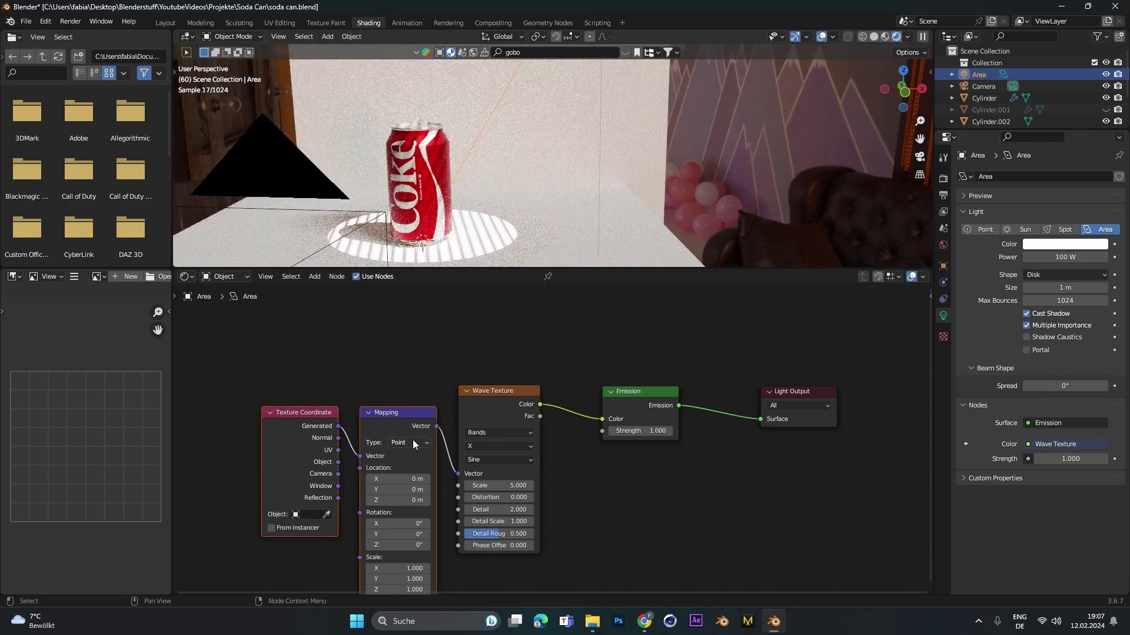
pyautogui.moveTo(398, 524); pyautogui.dragTo(435, 534)
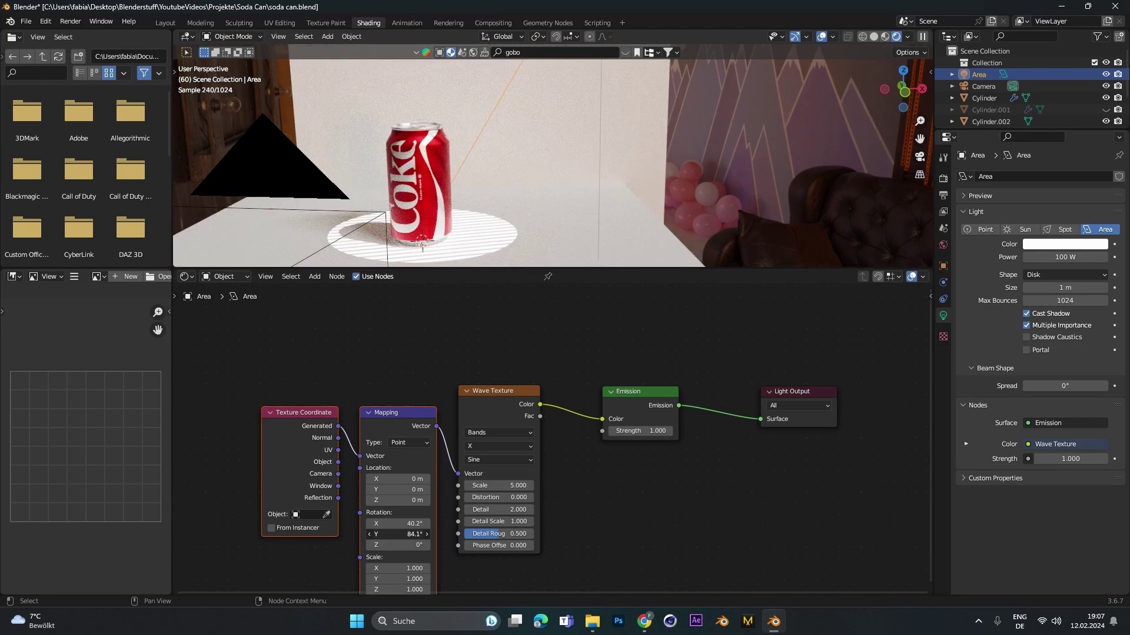
pyautogui.click(782, 154)
pyautogui.press('KP_0')
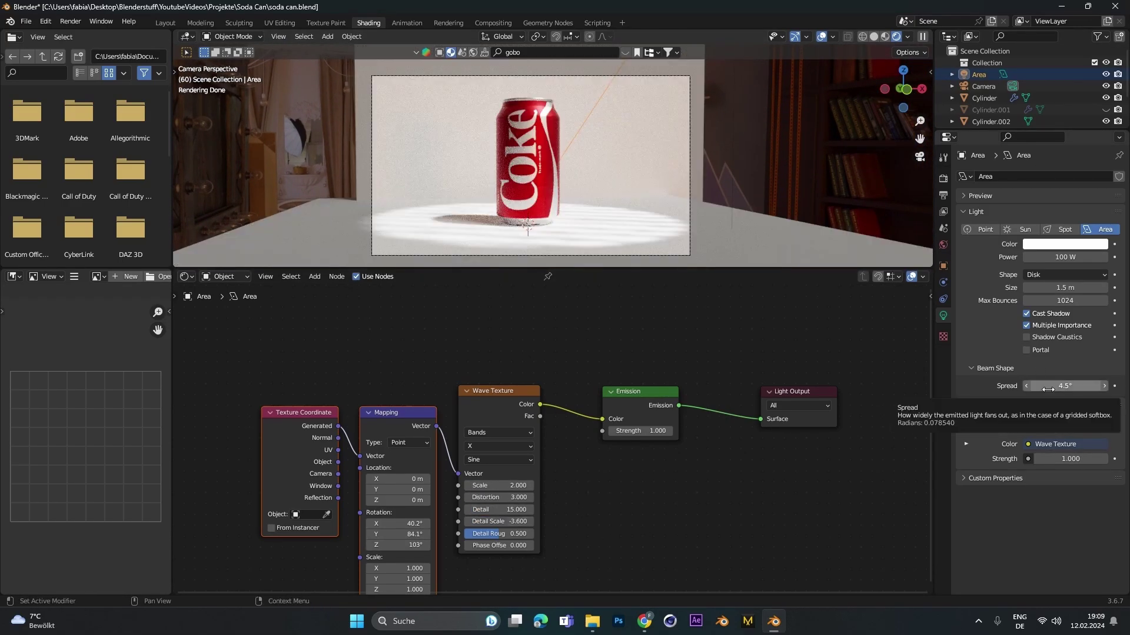
# Step: Tint the wave-patterned area light a pale peach colour
pyautogui.click(1065, 244)
pyautogui.click(1026, 82)
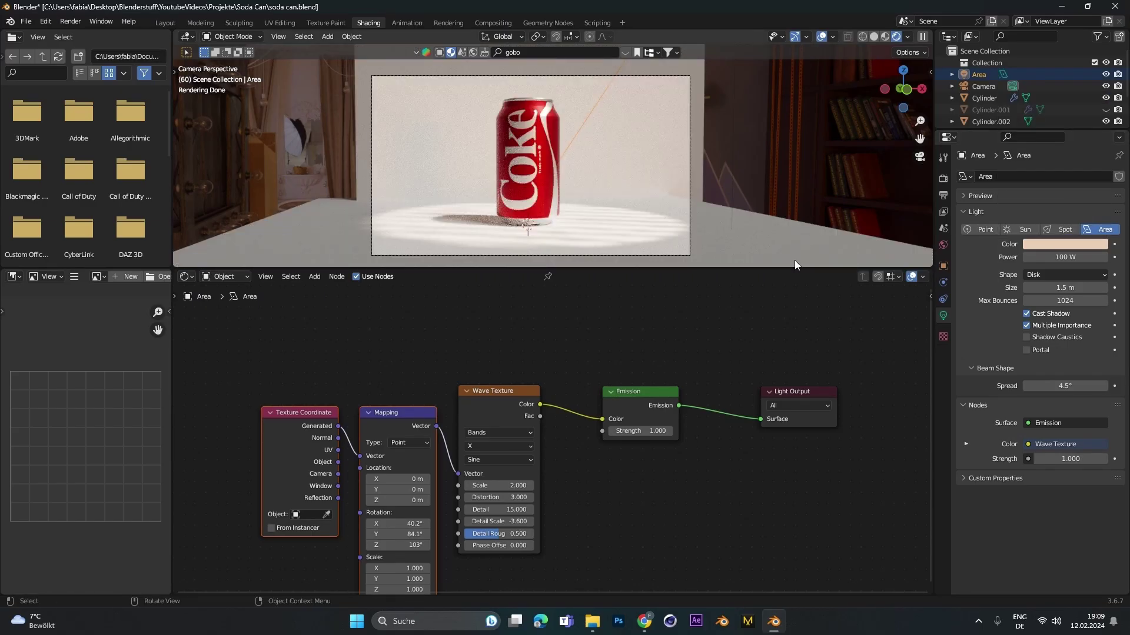
pyautogui.click(557, 424)
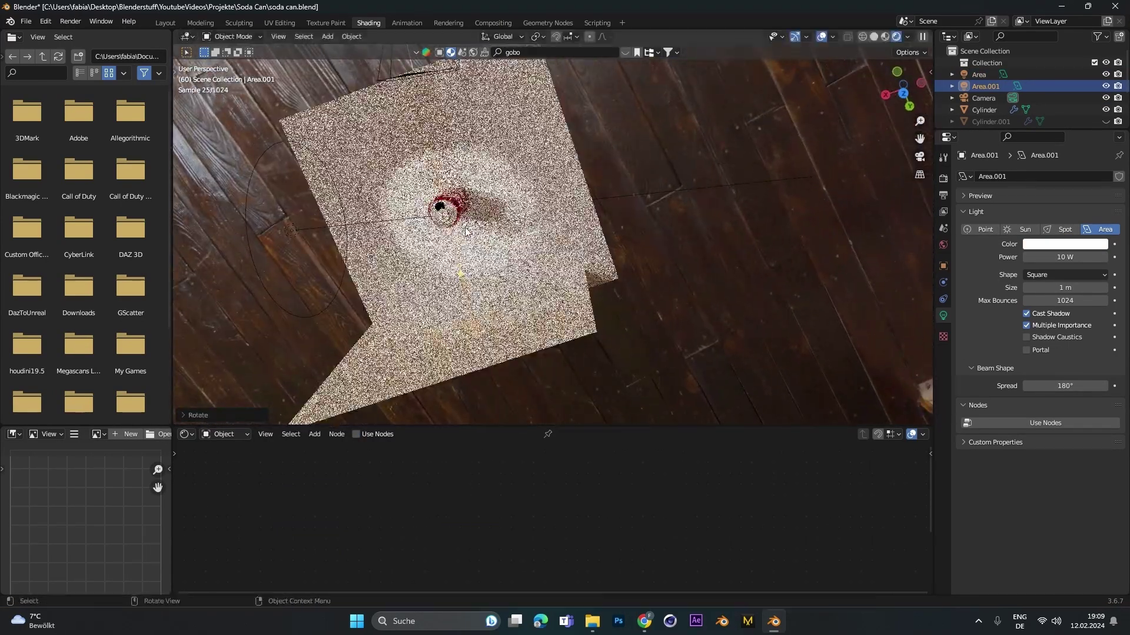
# Step: Move and rotate the second area light so that it sits above the can
pyautogui.moveTo(466, 230); pyautogui.dragTo(465, 129, button='middle')
pyautogui.keyDown('shift'); pyautogui.moveTo(465, 294); pyautogui.dragTo(529, 153, button='middle'); pyautogui.keyUp('shift')
pyautogui.press('g')
pyautogui.click(523, 136)
pyautogui.press('KP_0')
pyautogui.press('r')
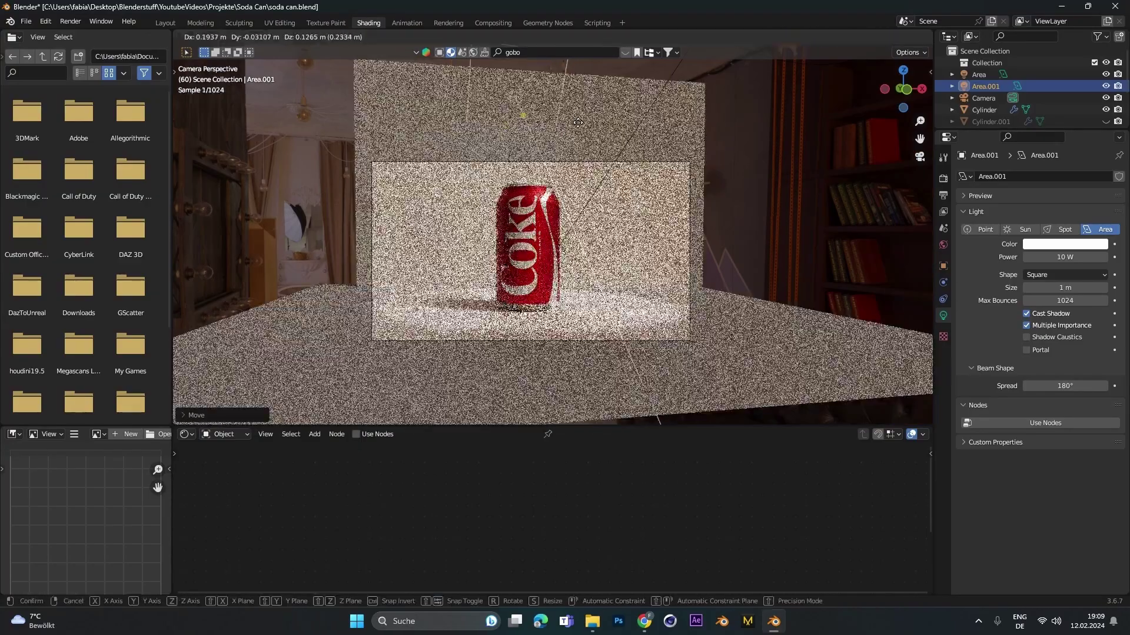
pyautogui.click(600, 247)
# Step: Scale the second area light and set its power to 200 W
pyautogui.press('s')
pyautogui.doubleClick(1062, 258)
pyautogui.write('200')
pyautogui.press('Return')
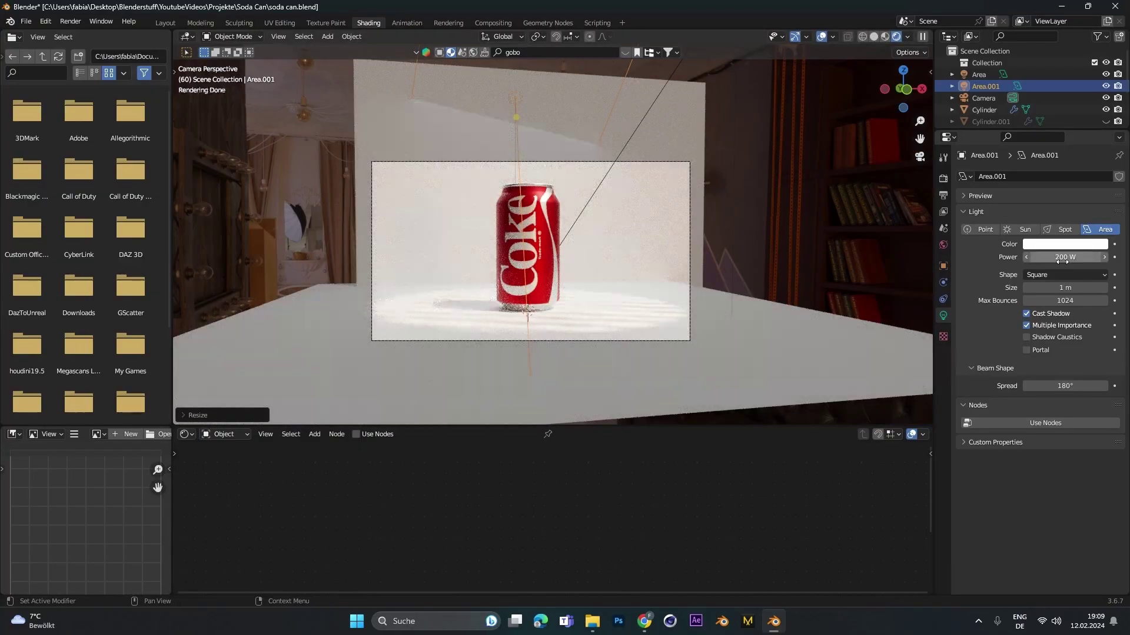
# Step: Move the second area light above and behind the can, and tilt it down towards the front
pyautogui.press('g')
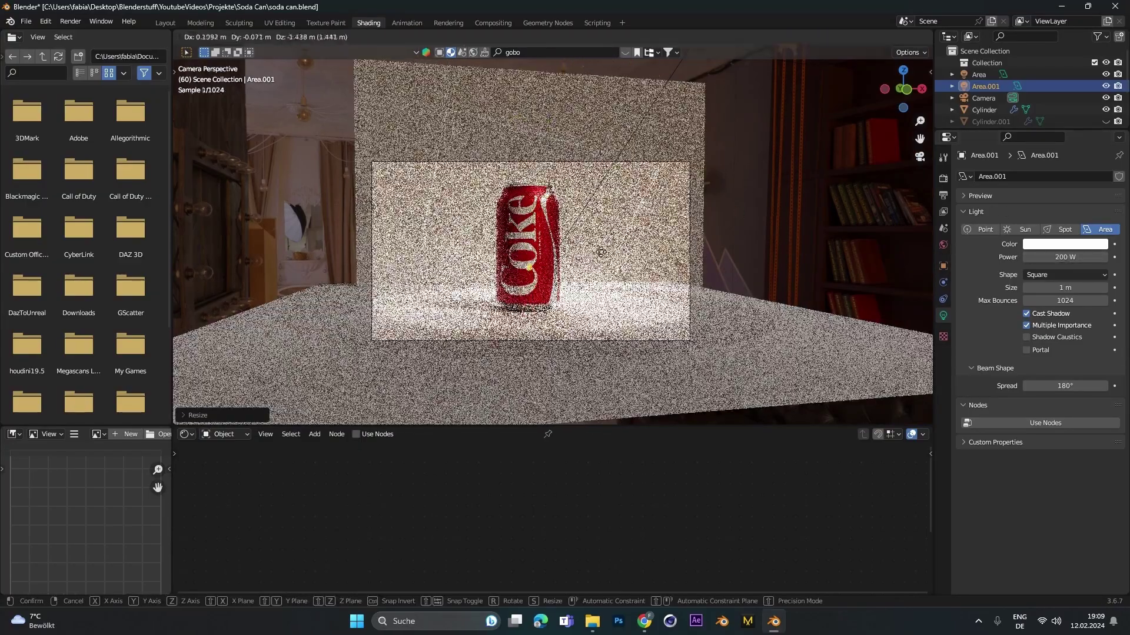
pyautogui.click(505, 258)
pyautogui.moveTo(505, 257); pyautogui.dragTo(534, 276, button='middle')
pyautogui.press('KP_0')
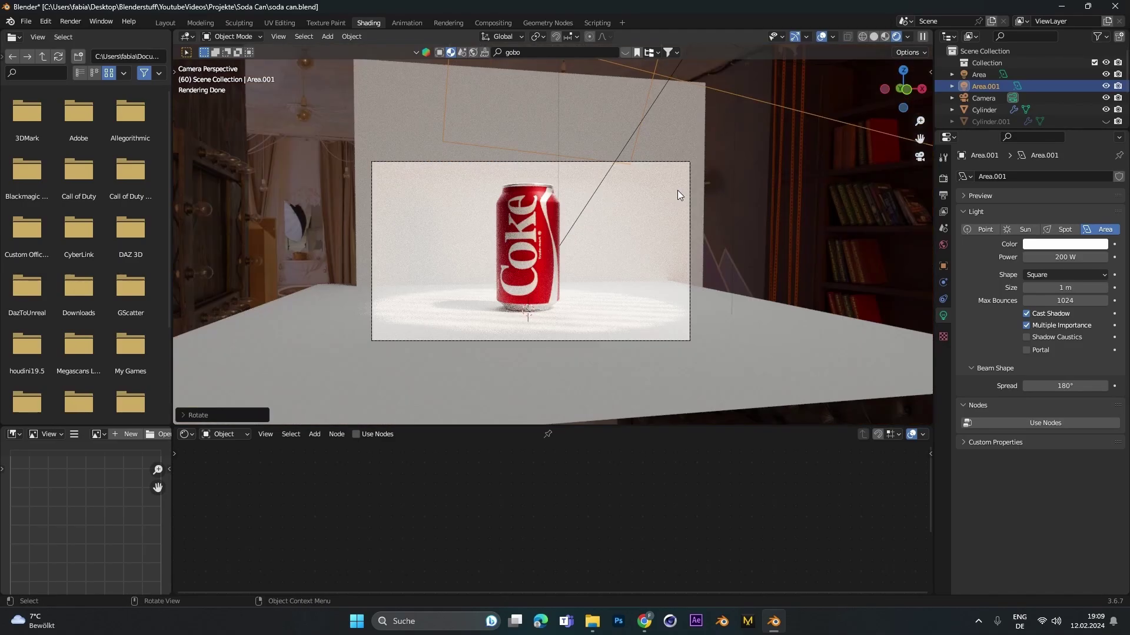
# Step: Compare the scene with the second area light hidden and shown, and save the project
pyautogui.hotkey('ctrl', 's')
pyautogui.click(1106, 86)
pyautogui.click(1106, 86)
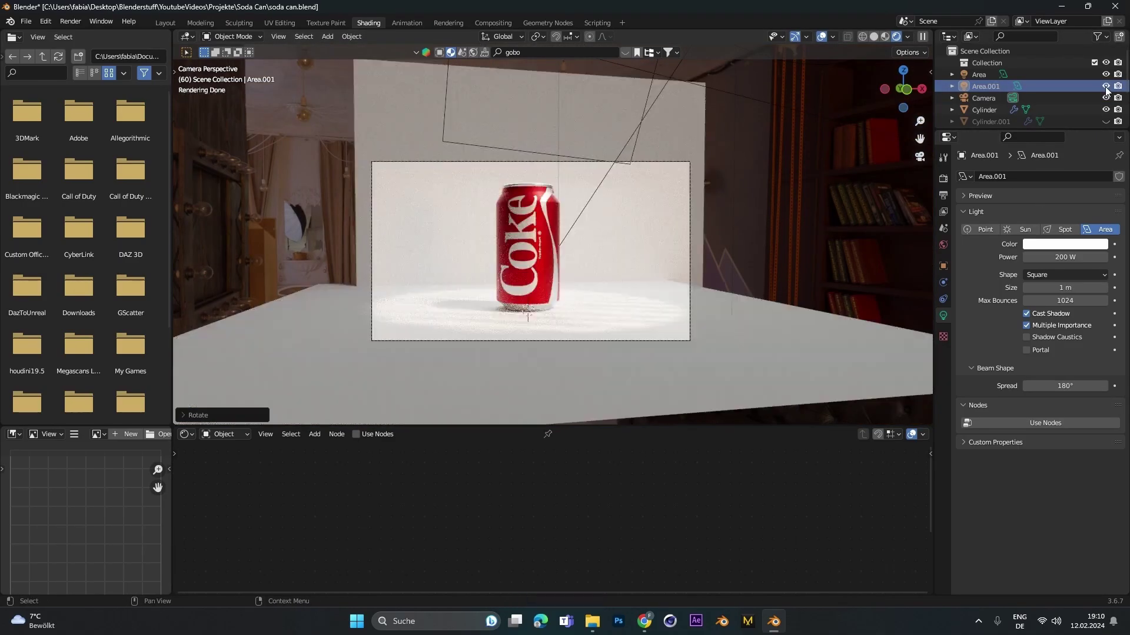
pyautogui.hotkey('ctrl', 's')
# Step: Duplicate the second area light and rotate the copy about the Z axis
pyautogui.moveTo(506, 236); pyautogui.dragTo(612, 259, button='middle')
pyautogui.scroll(-5, 553, 235)
pyautogui.click(529, 144)
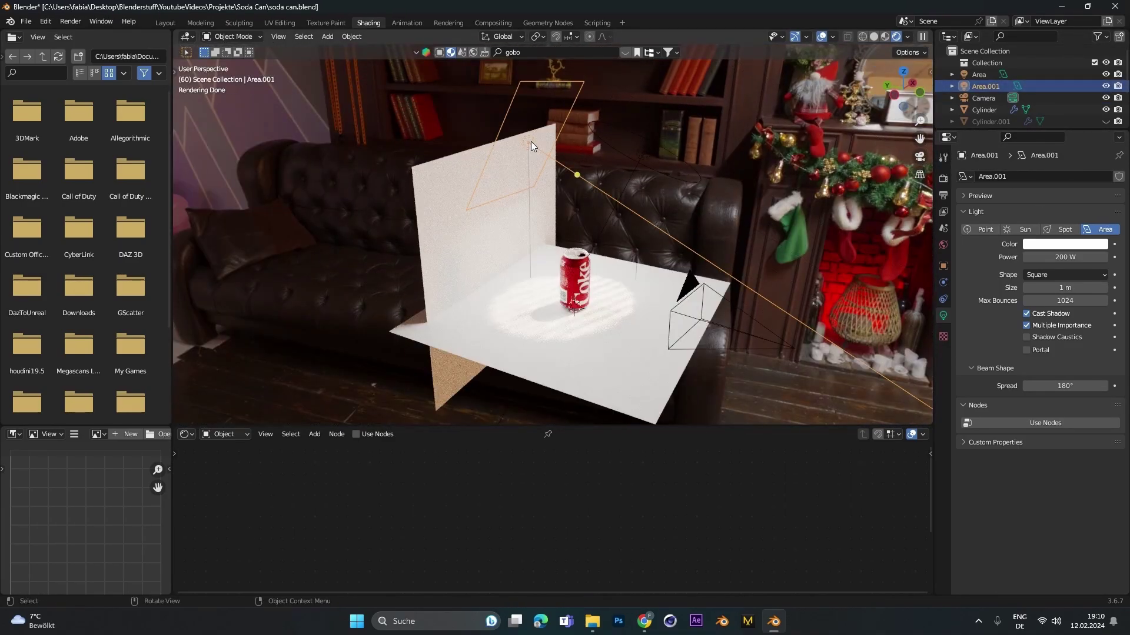
pyautogui.hotkey('shift', 'd')
pyautogui.click(662, 158)
pyautogui.press('r')
pyautogui.press('z')
pyautogui.click(683, 259)
# Step: Move the duplicated light down beside the can, on its right as seen from the camera
pyautogui.press('g')
pyautogui.moveTo(683, 259); pyautogui.dragTo(580, 258, button='middle')
pyautogui.click(729, 289)
pyautogui.press('g')
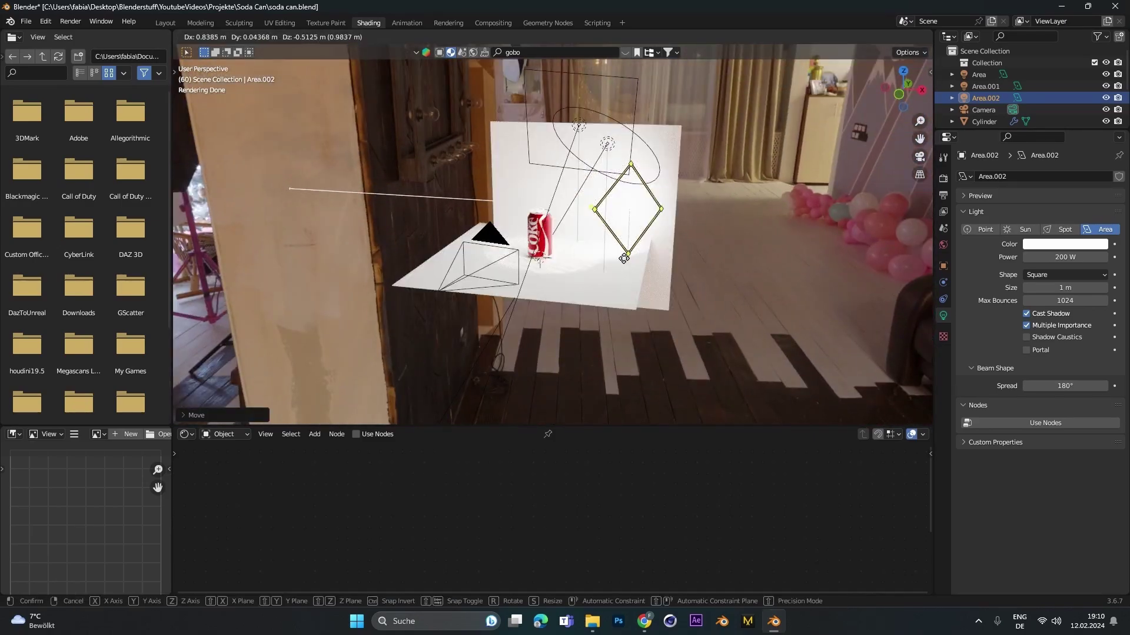
pyautogui.click(626, 264)
pyautogui.press('KP_0')
pyautogui.press('KP_0')
# Step: Set the side light's power to 100 W
pyautogui.scroll(2, 636, 227)
pyautogui.click(1062, 259)
pyautogui.write('100')
pyautogui.press('Return')
pyautogui.scroll(-2, 600, 96)
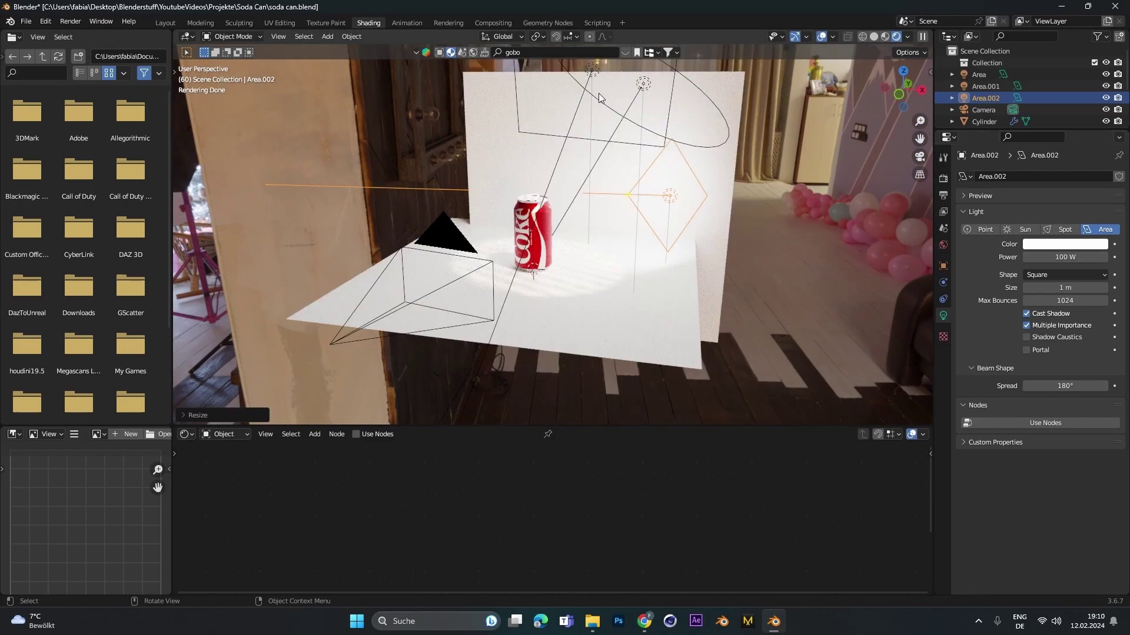
# Step: Reduce the side light's power to 25 W
pyautogui.click(594, 83)
pyautogui.click(1056, 261)
pyautogui.write('25')
pyautogui.press('Return')
# Step: Save the project and render the current frame from the camera view
pyautogui.press('KP_0')
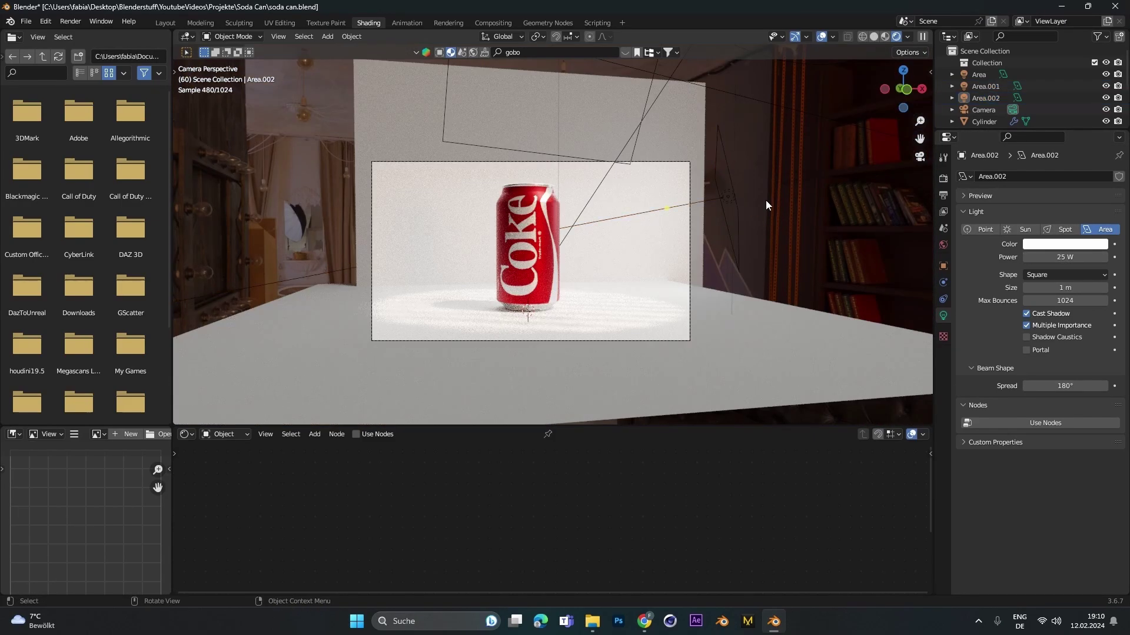
pyautogui.hotkey('ctrl', 's')
pyautogui.press('F12')
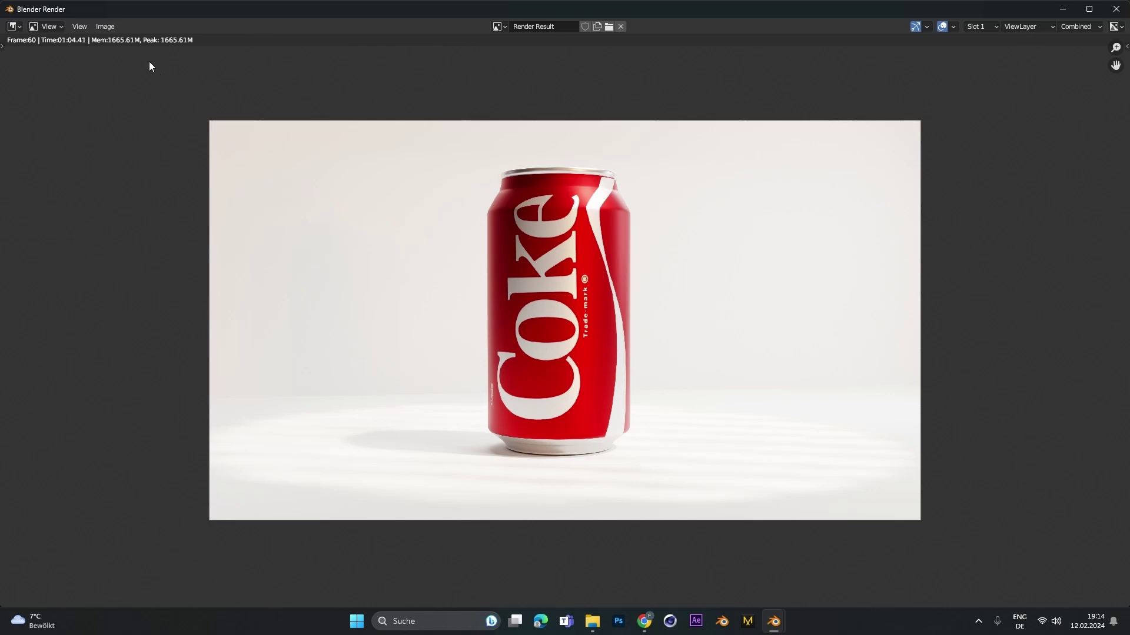
# Step: Open the file commands for the rendered image
pyautogui.click(105, 26)
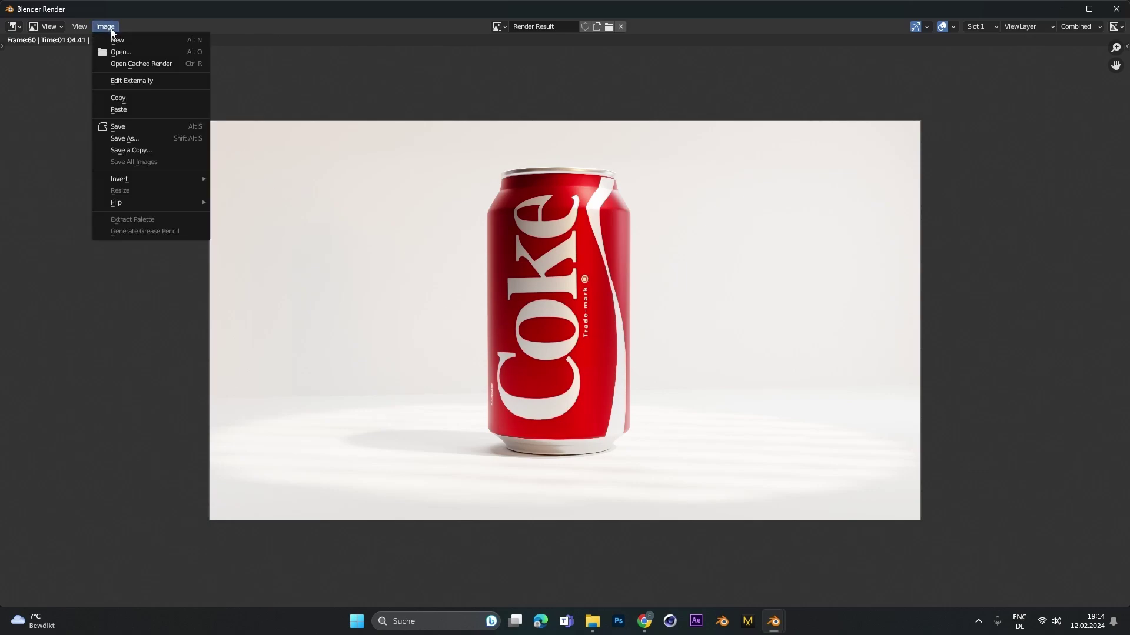